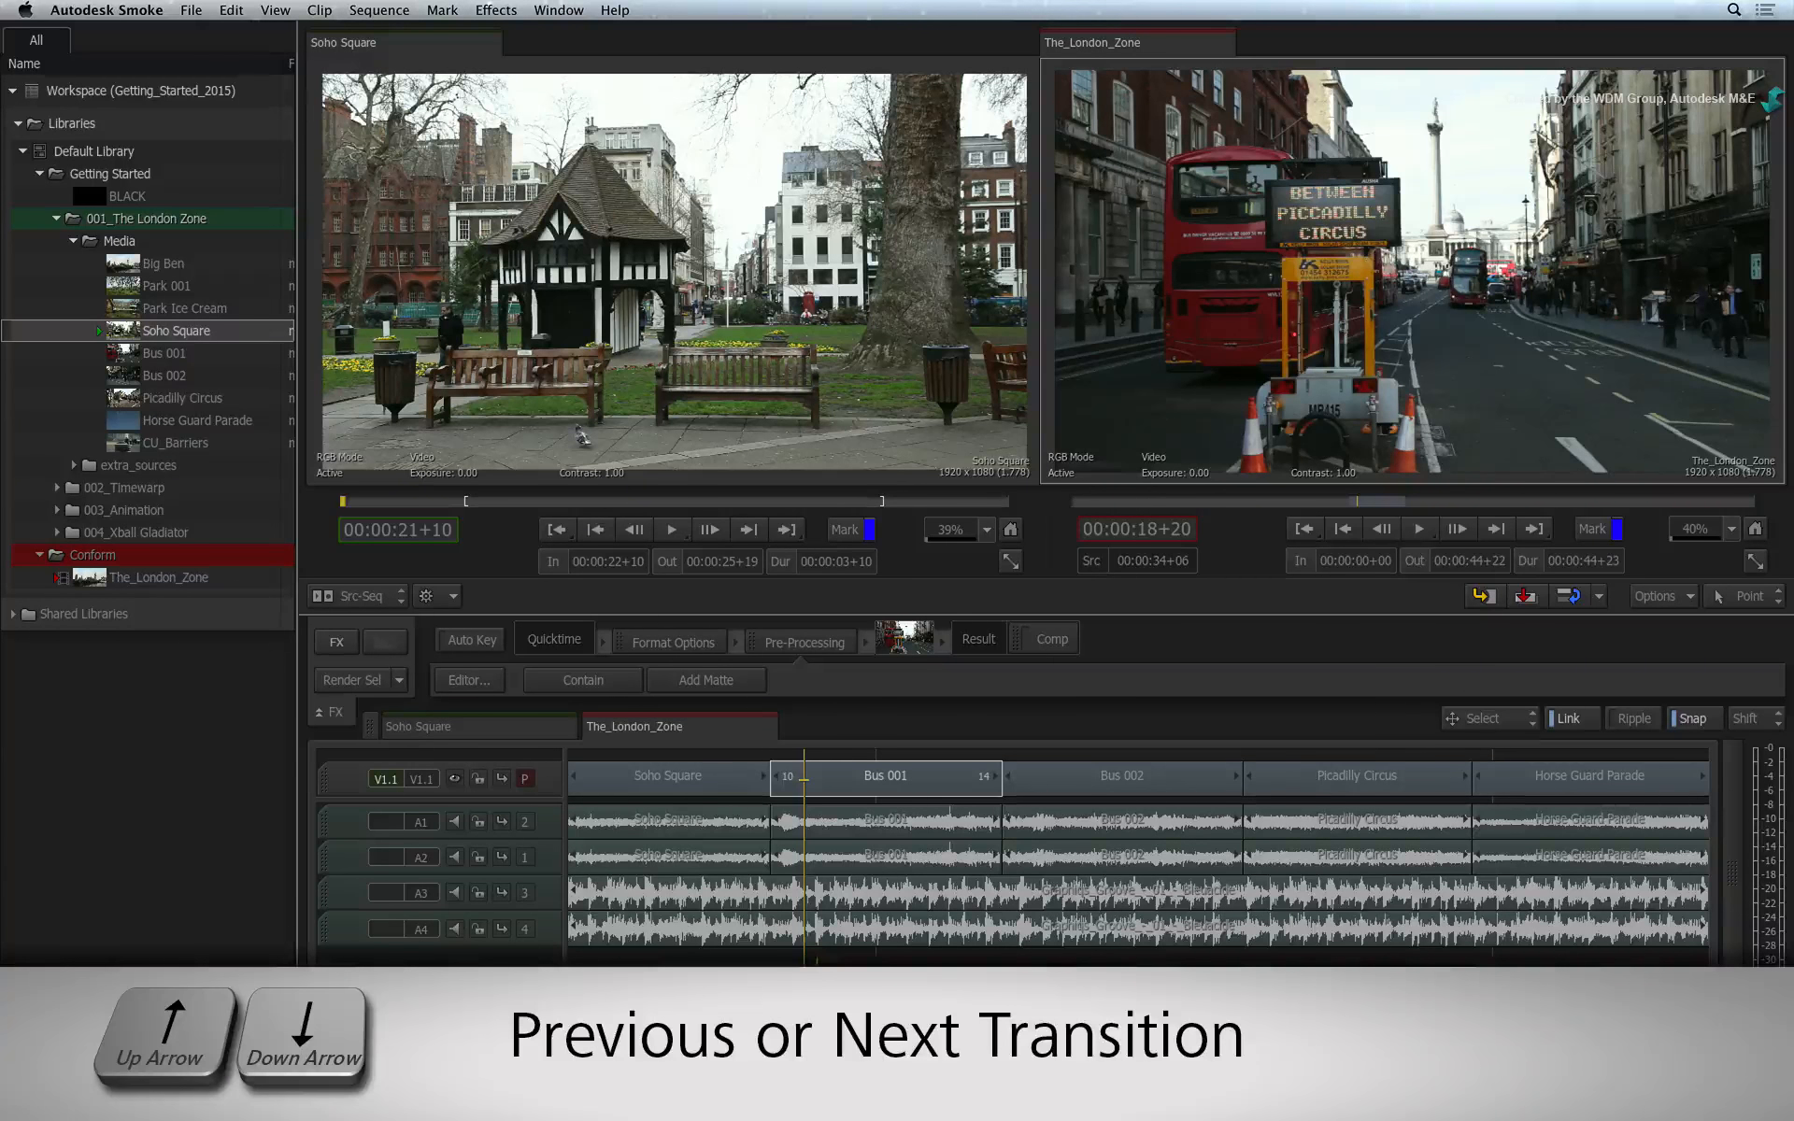
# Step: Park the positioner on the cut between Bus 001 and Bus 002 in The_London_Zone sequence
pyautogui.press('Down')
pyautogui.press('Down')
pyautogui.press('Down')
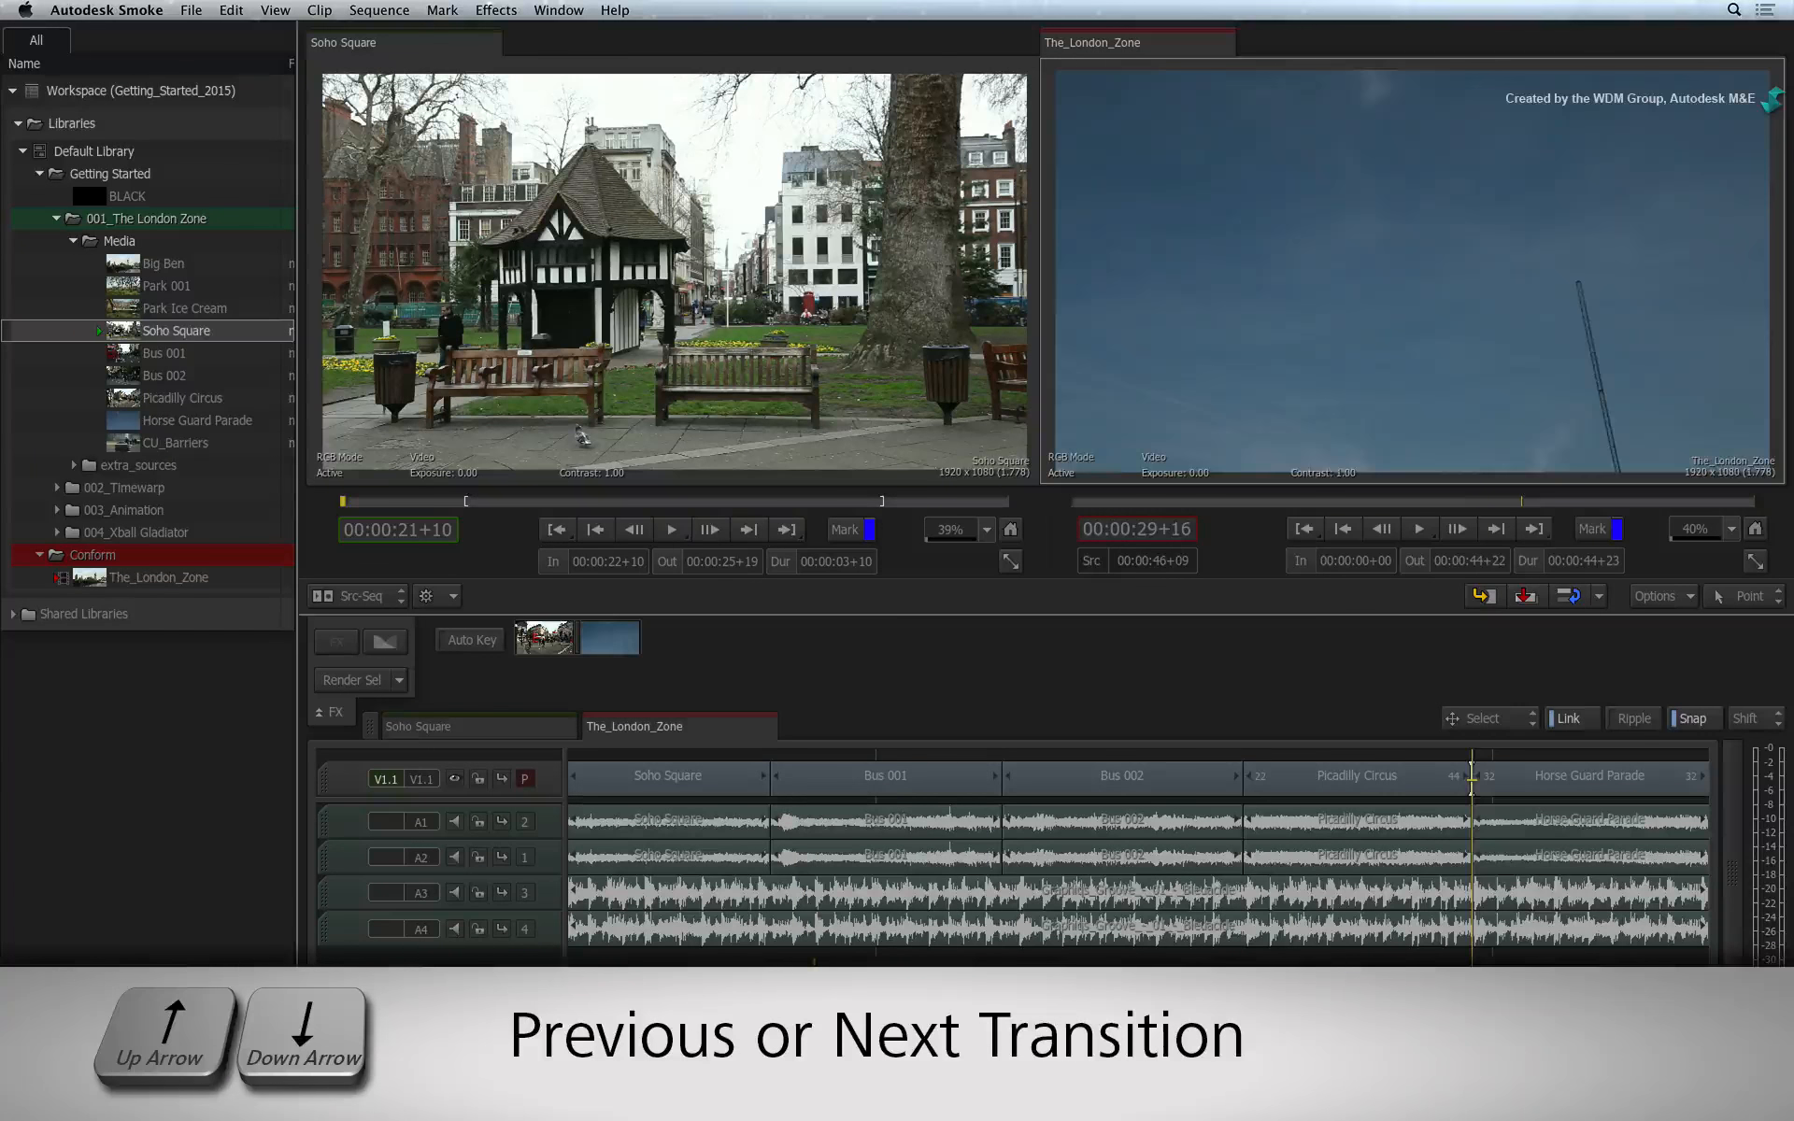
pyautogui.press('Up')
pyautogui.press('Up')
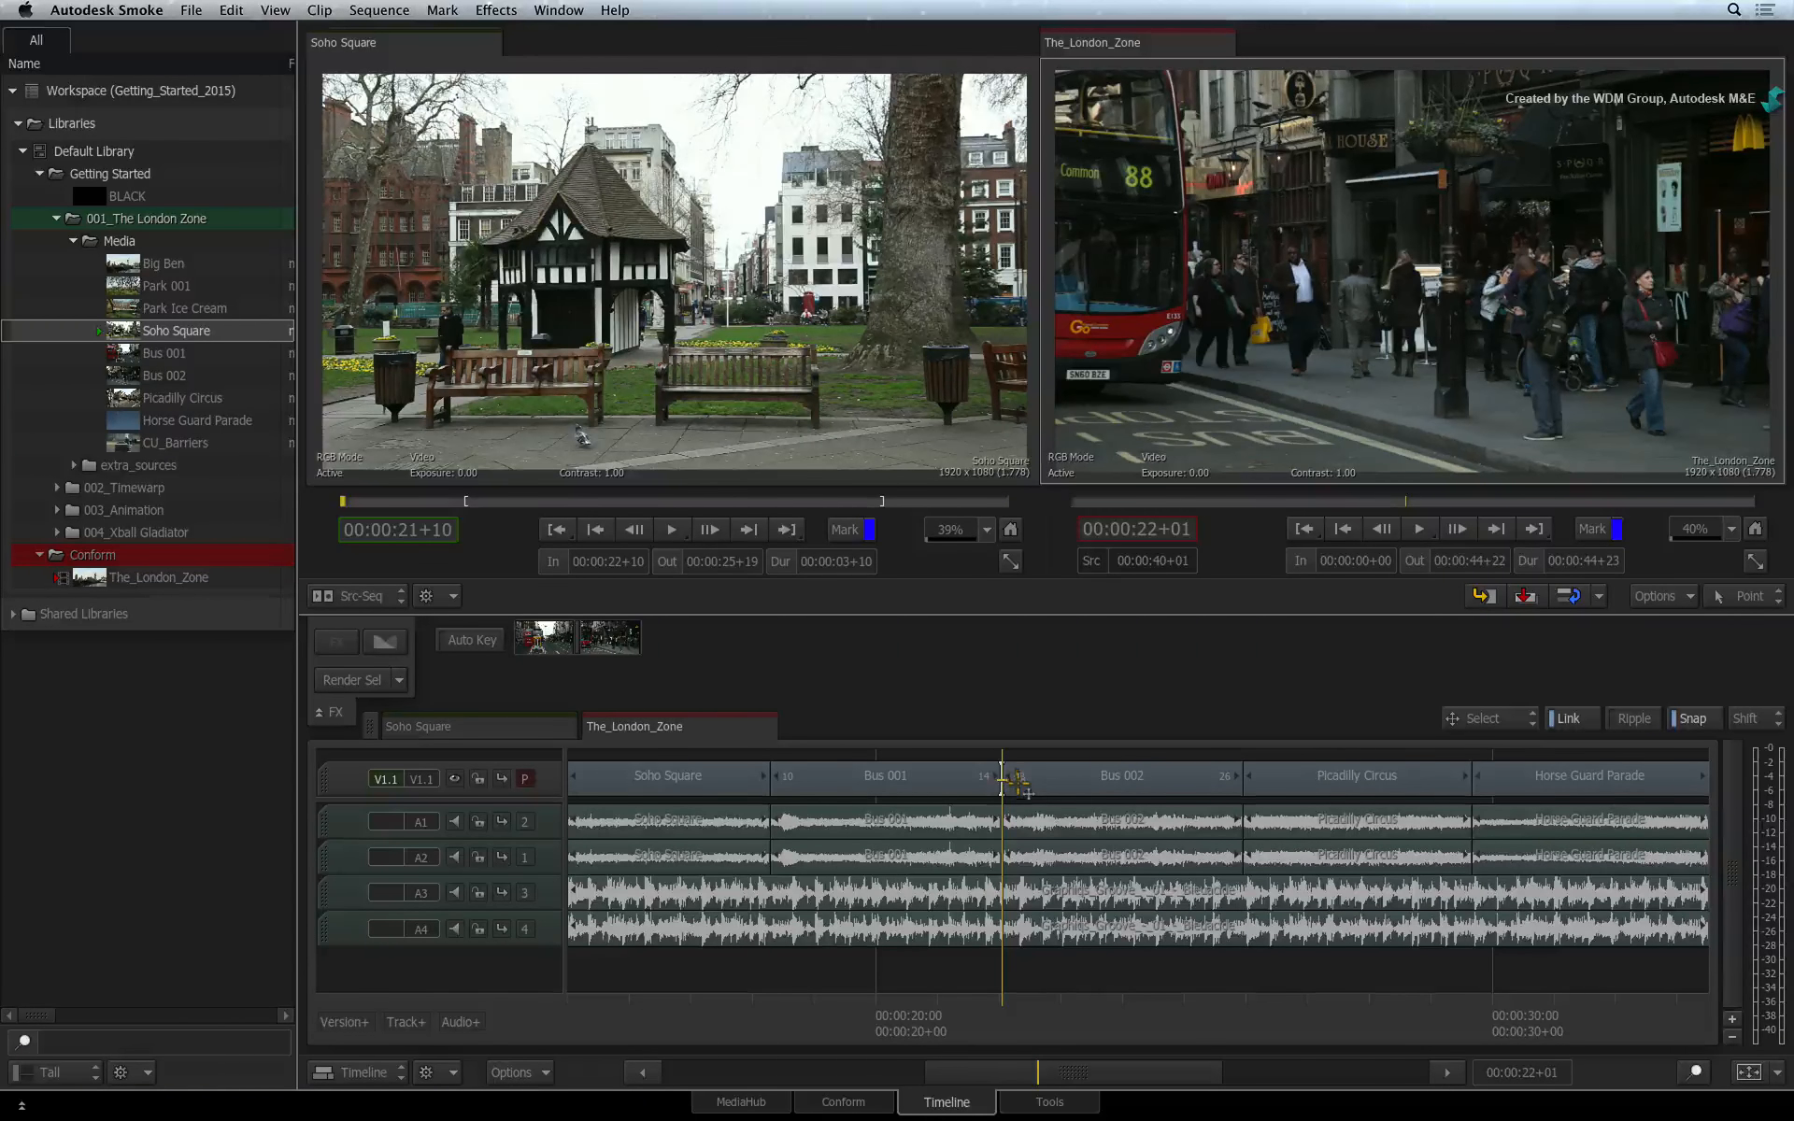
pyautogui.press('=')
pyautogui.press('=')
pyautogui.press('=')
pyautogui.press('=')
pyautogui.press('=')
pyautogui.press('=')
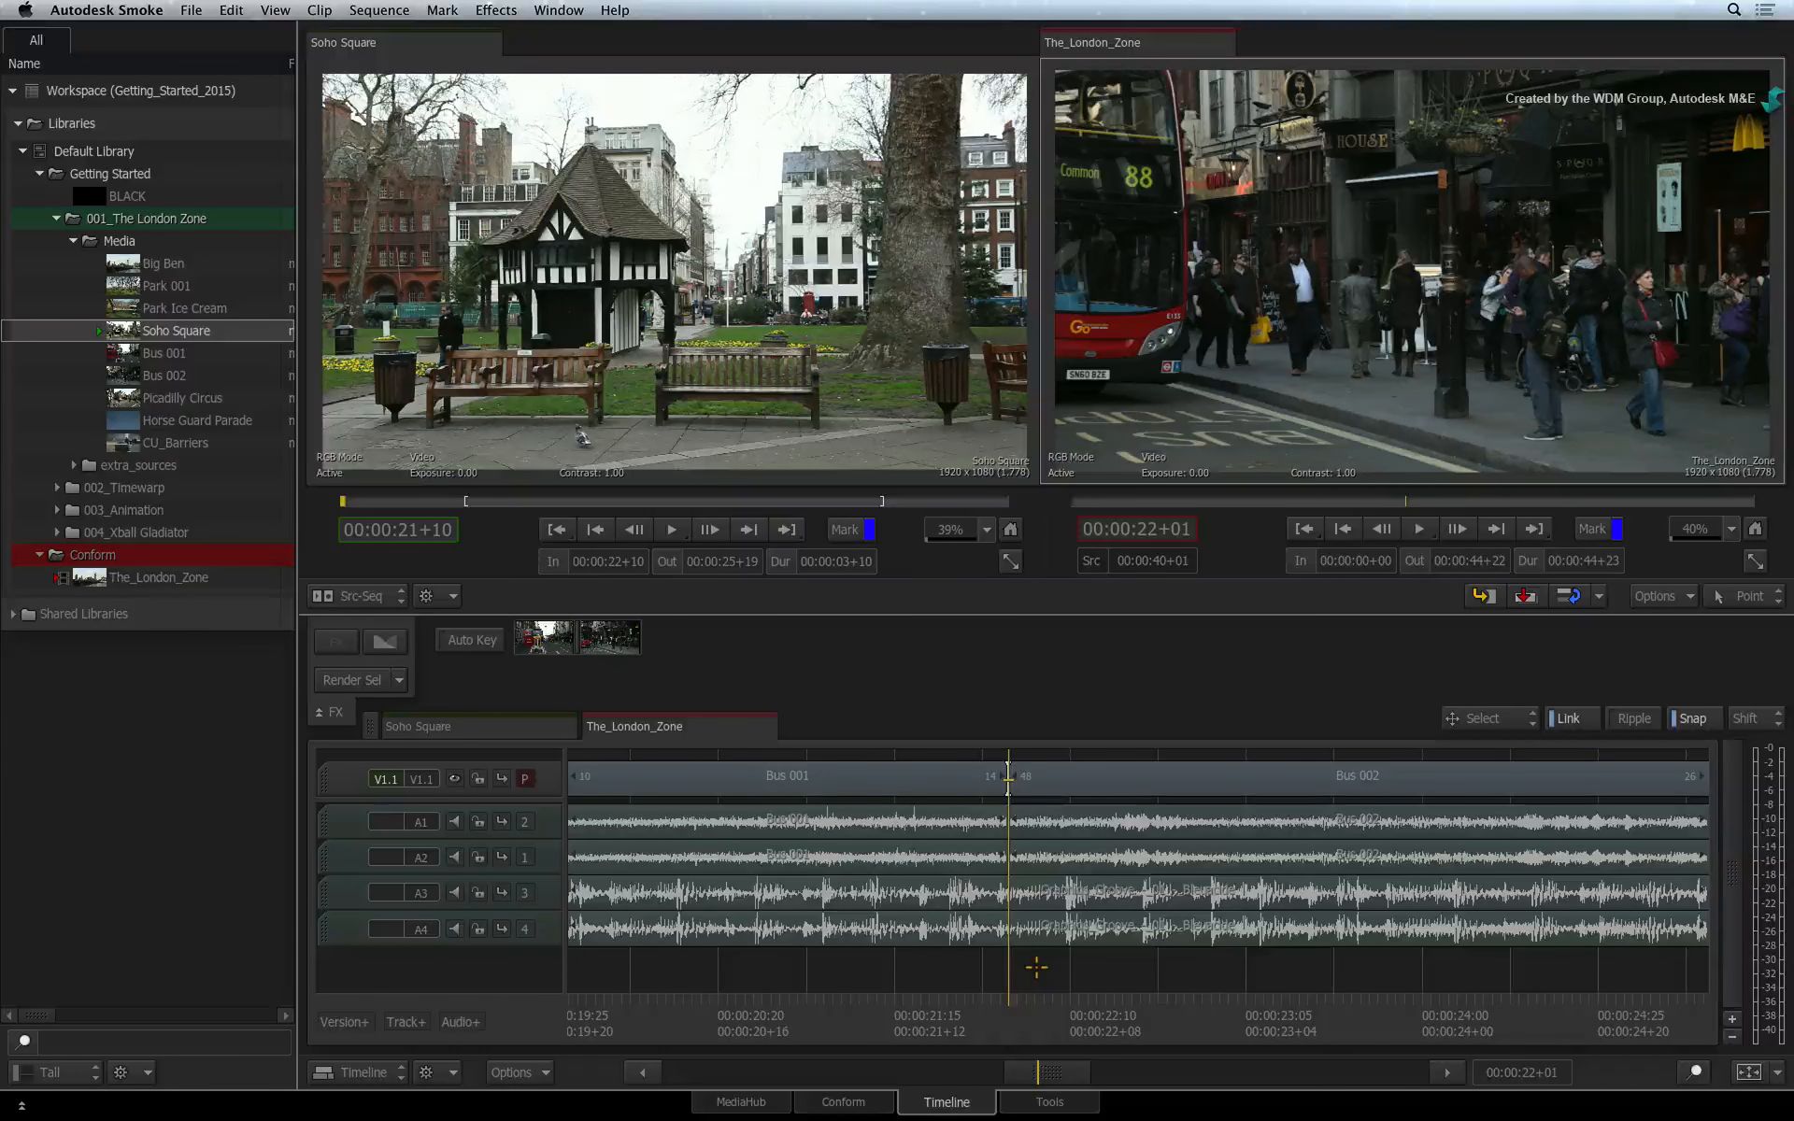
# Step: Add a dissolve to the video track at the cut between Bus 001 and Bus 002
pyautogui.press('shift+super+a')
pyautogui.click(384, 641)
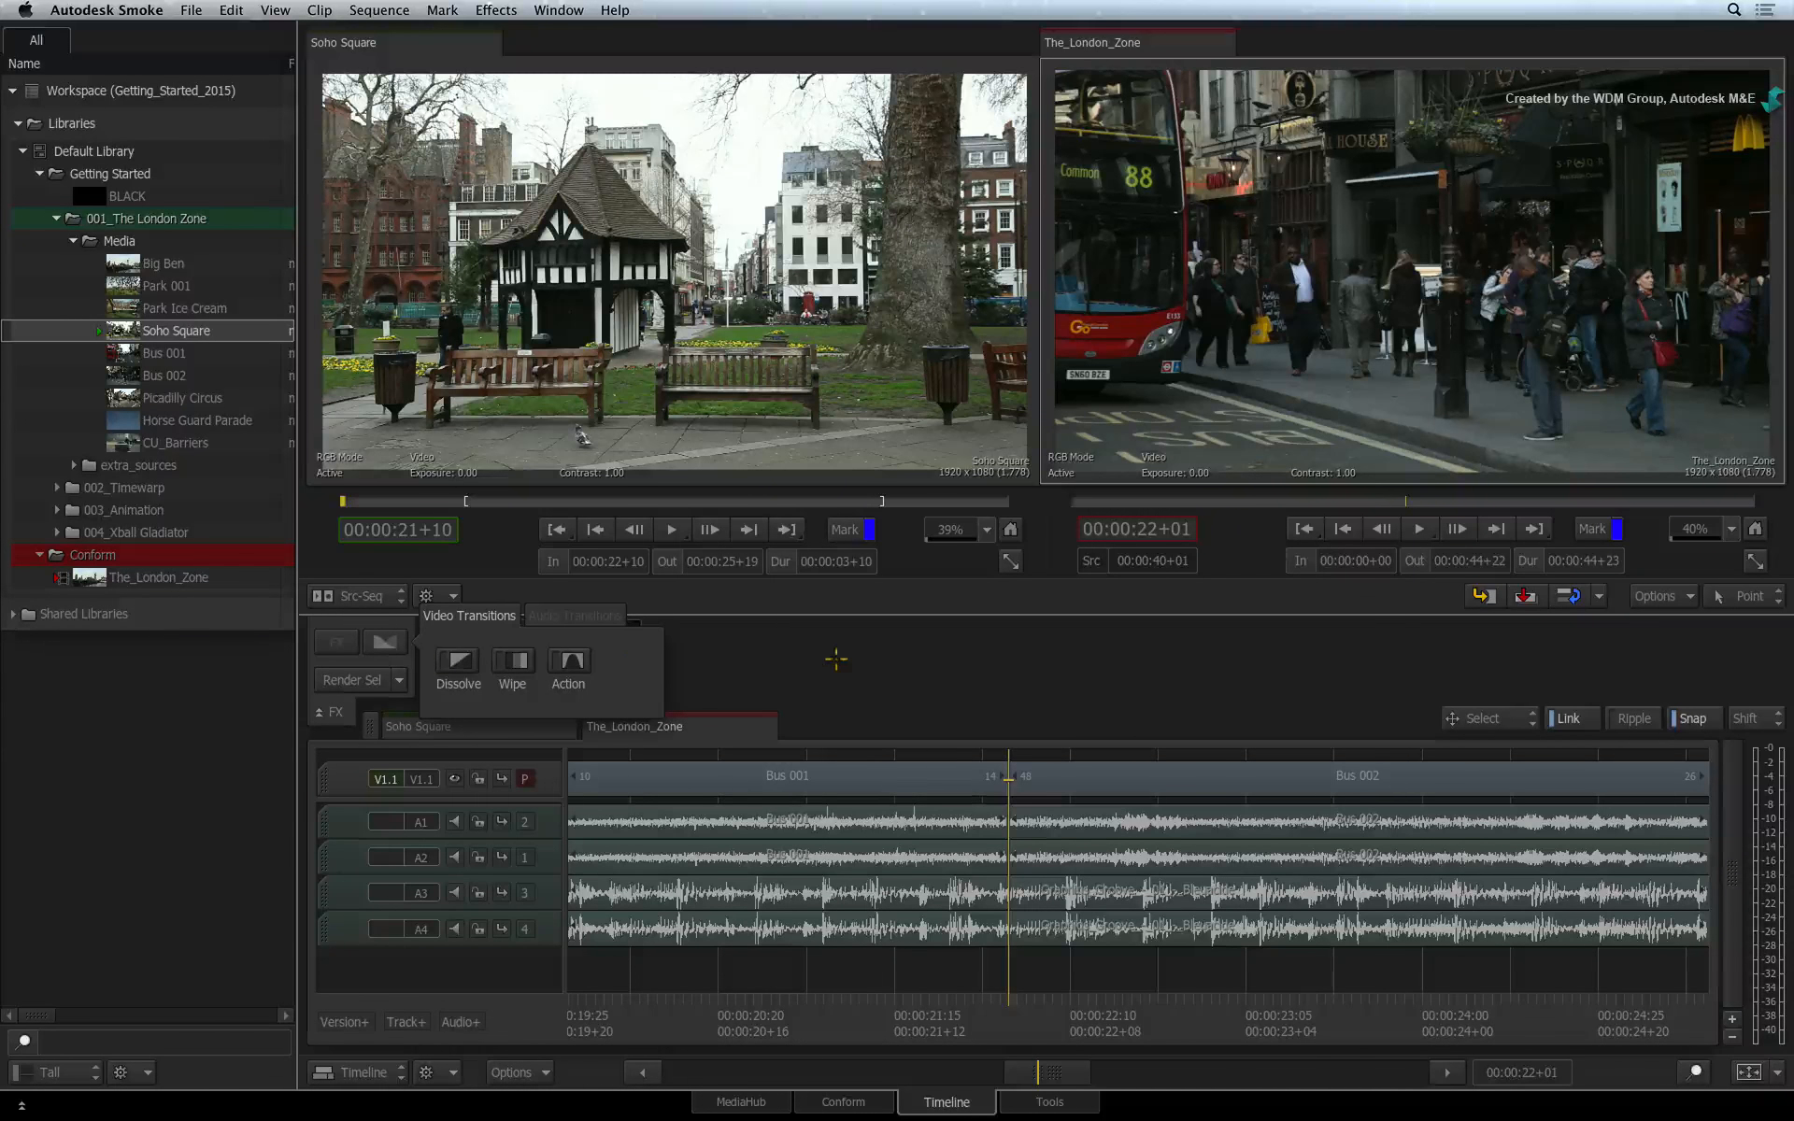
pyautogui.rightClick(1007, 790)
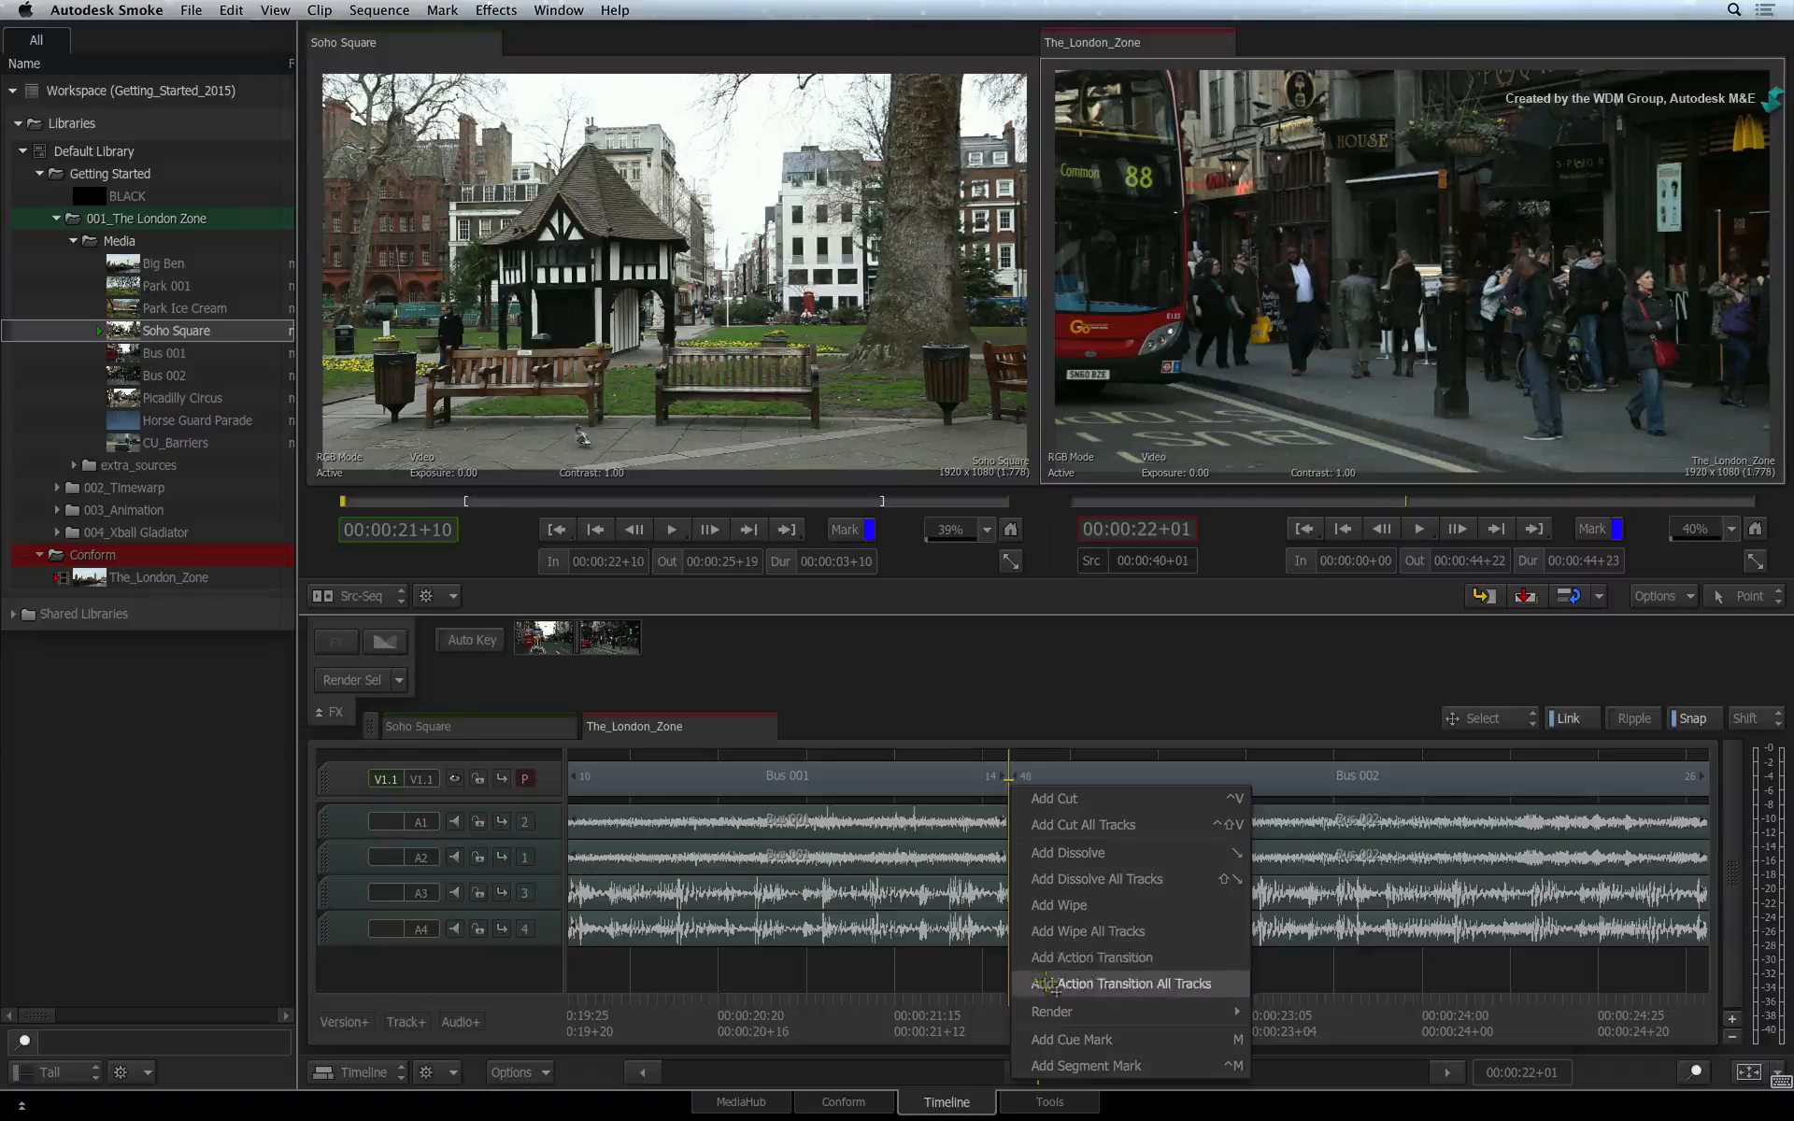
pyautogui.press('super+t')
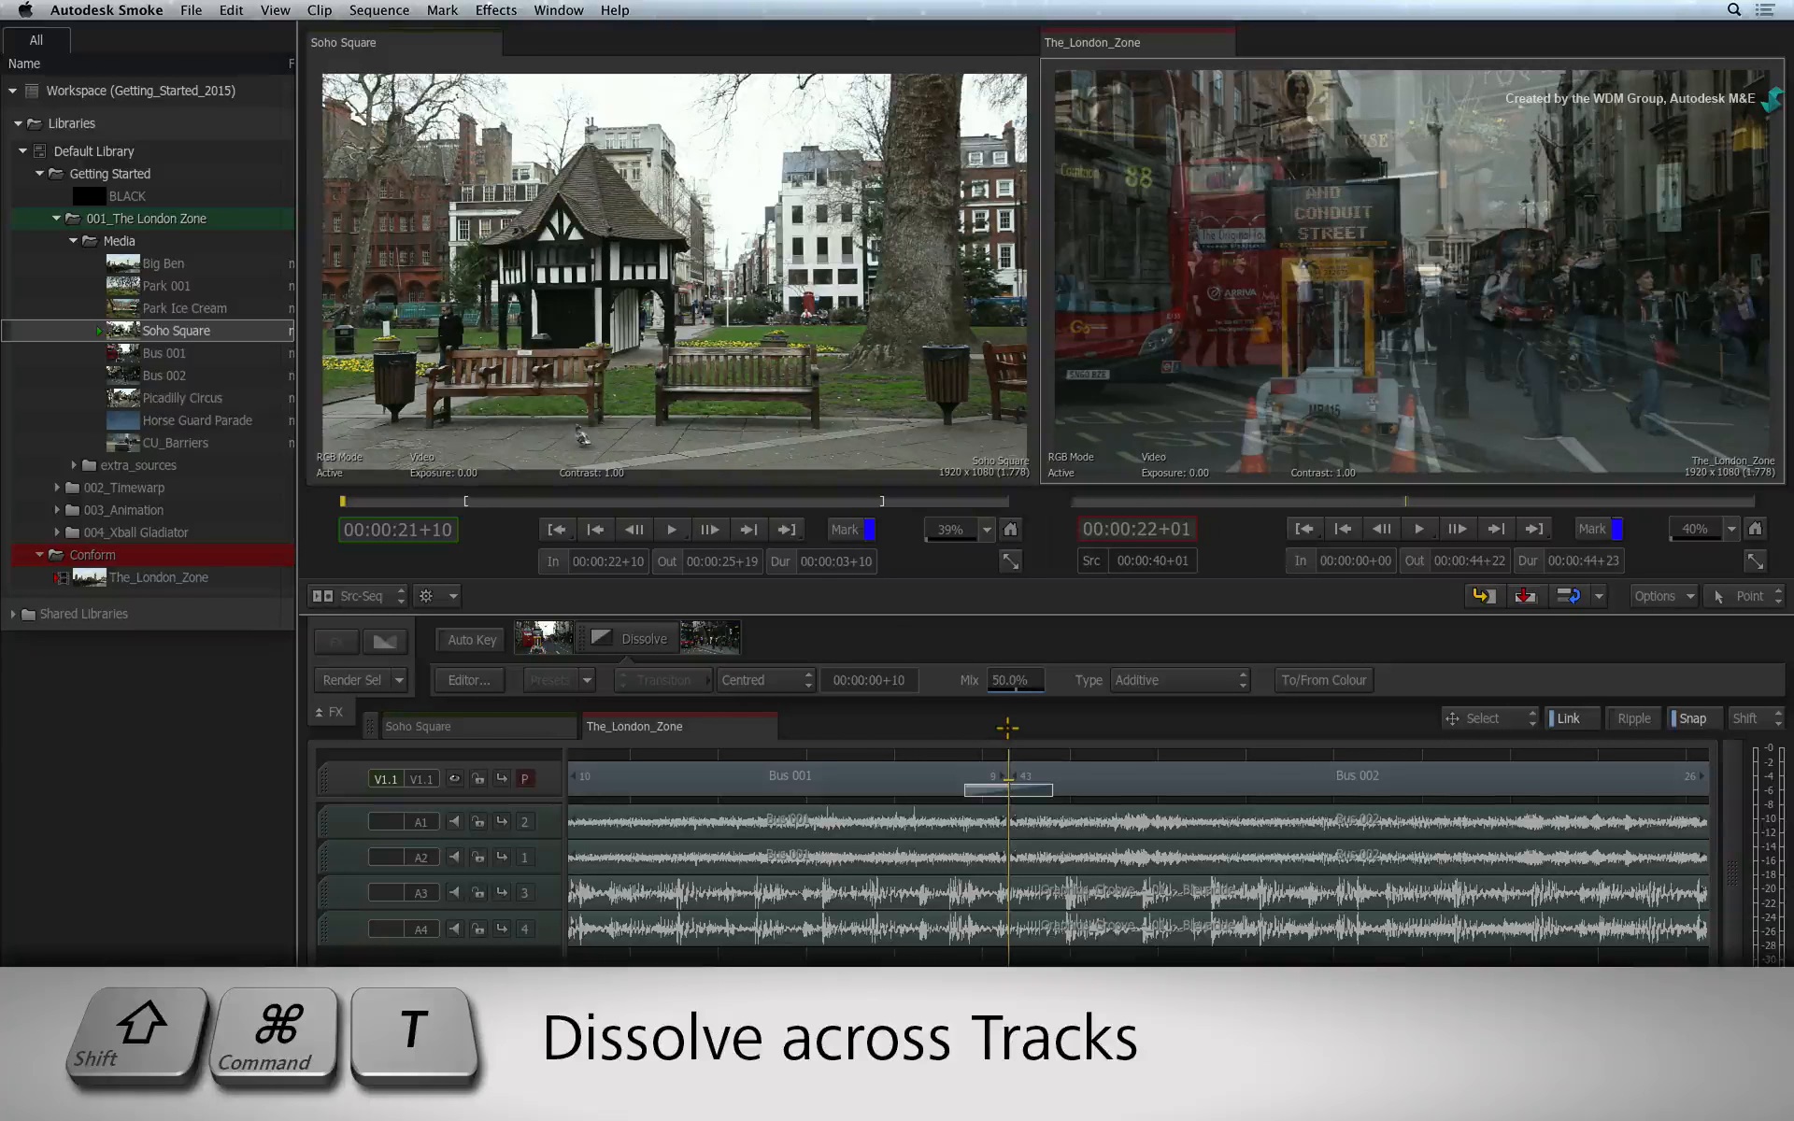
# Step: Try adding the dissolve across all tracks at the same cut, and undo it
pyautogui.press('shift+super+t')
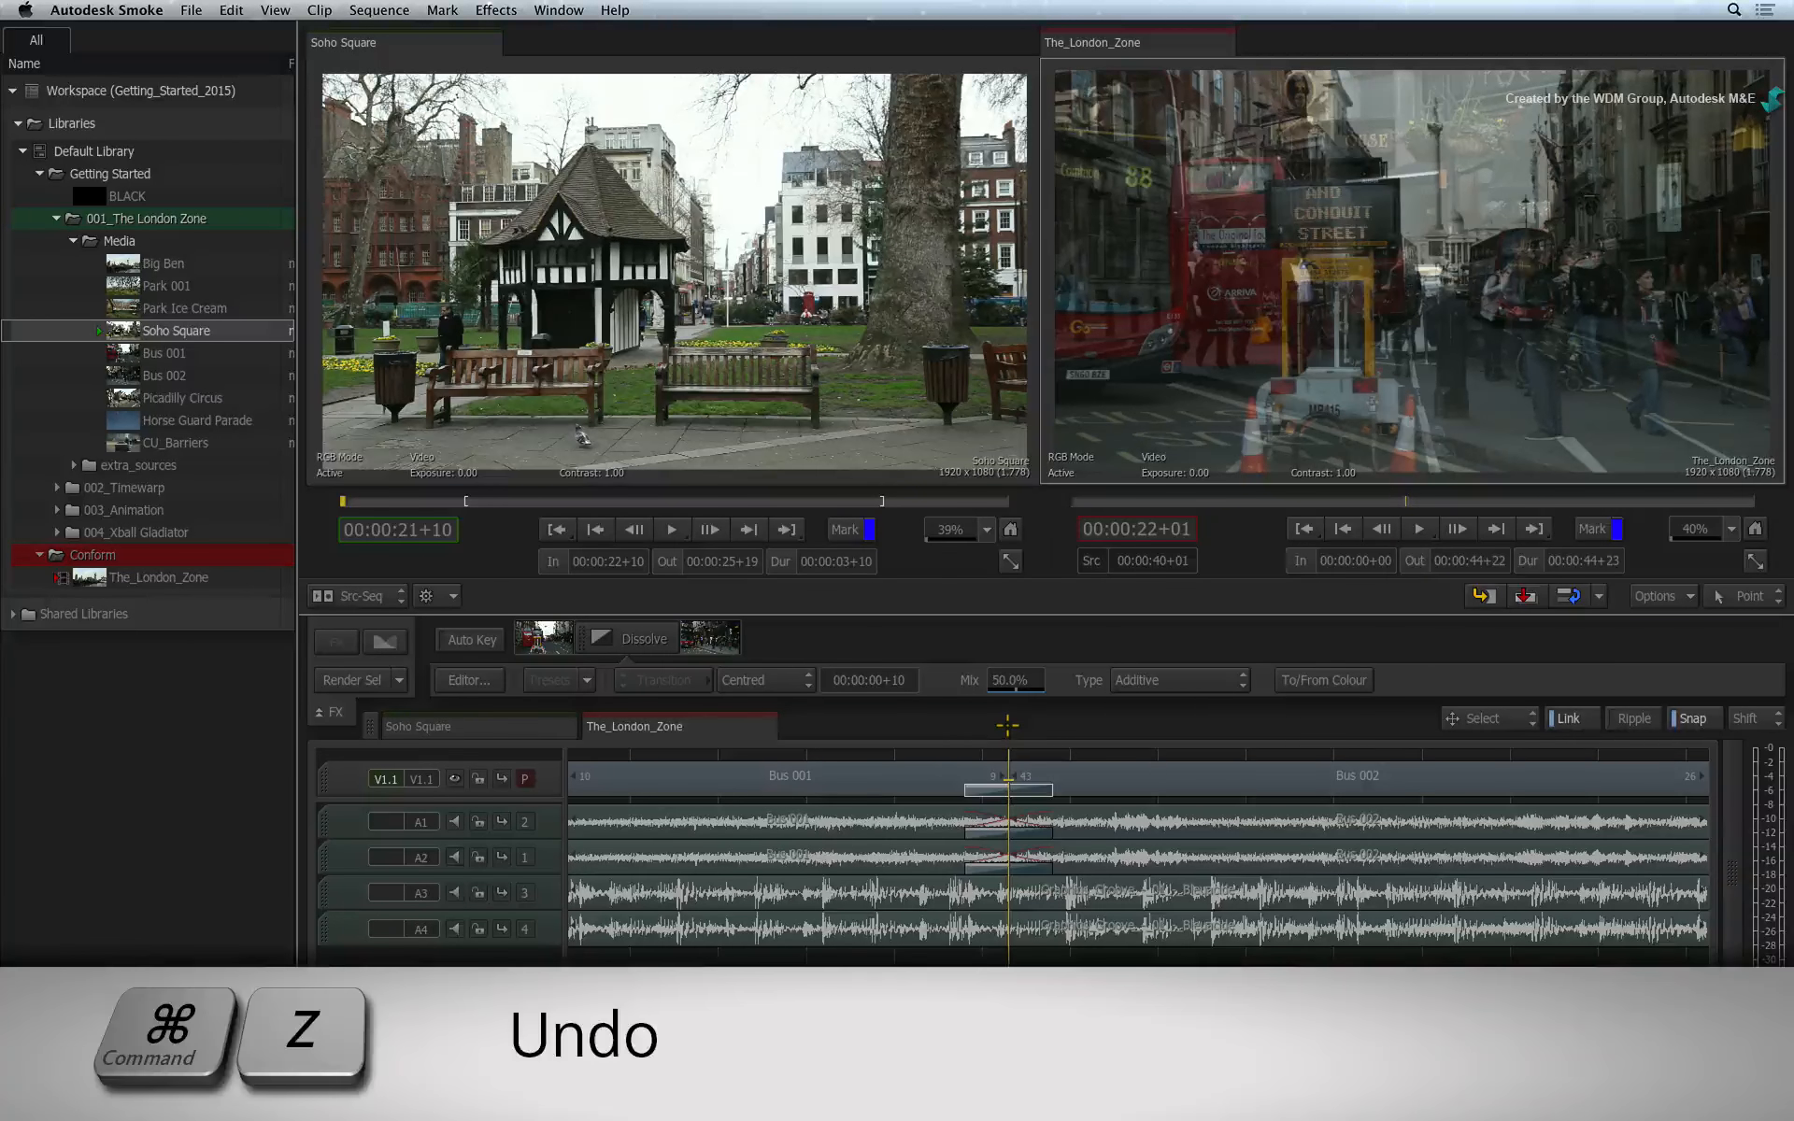
pyautogui.press('super+z')
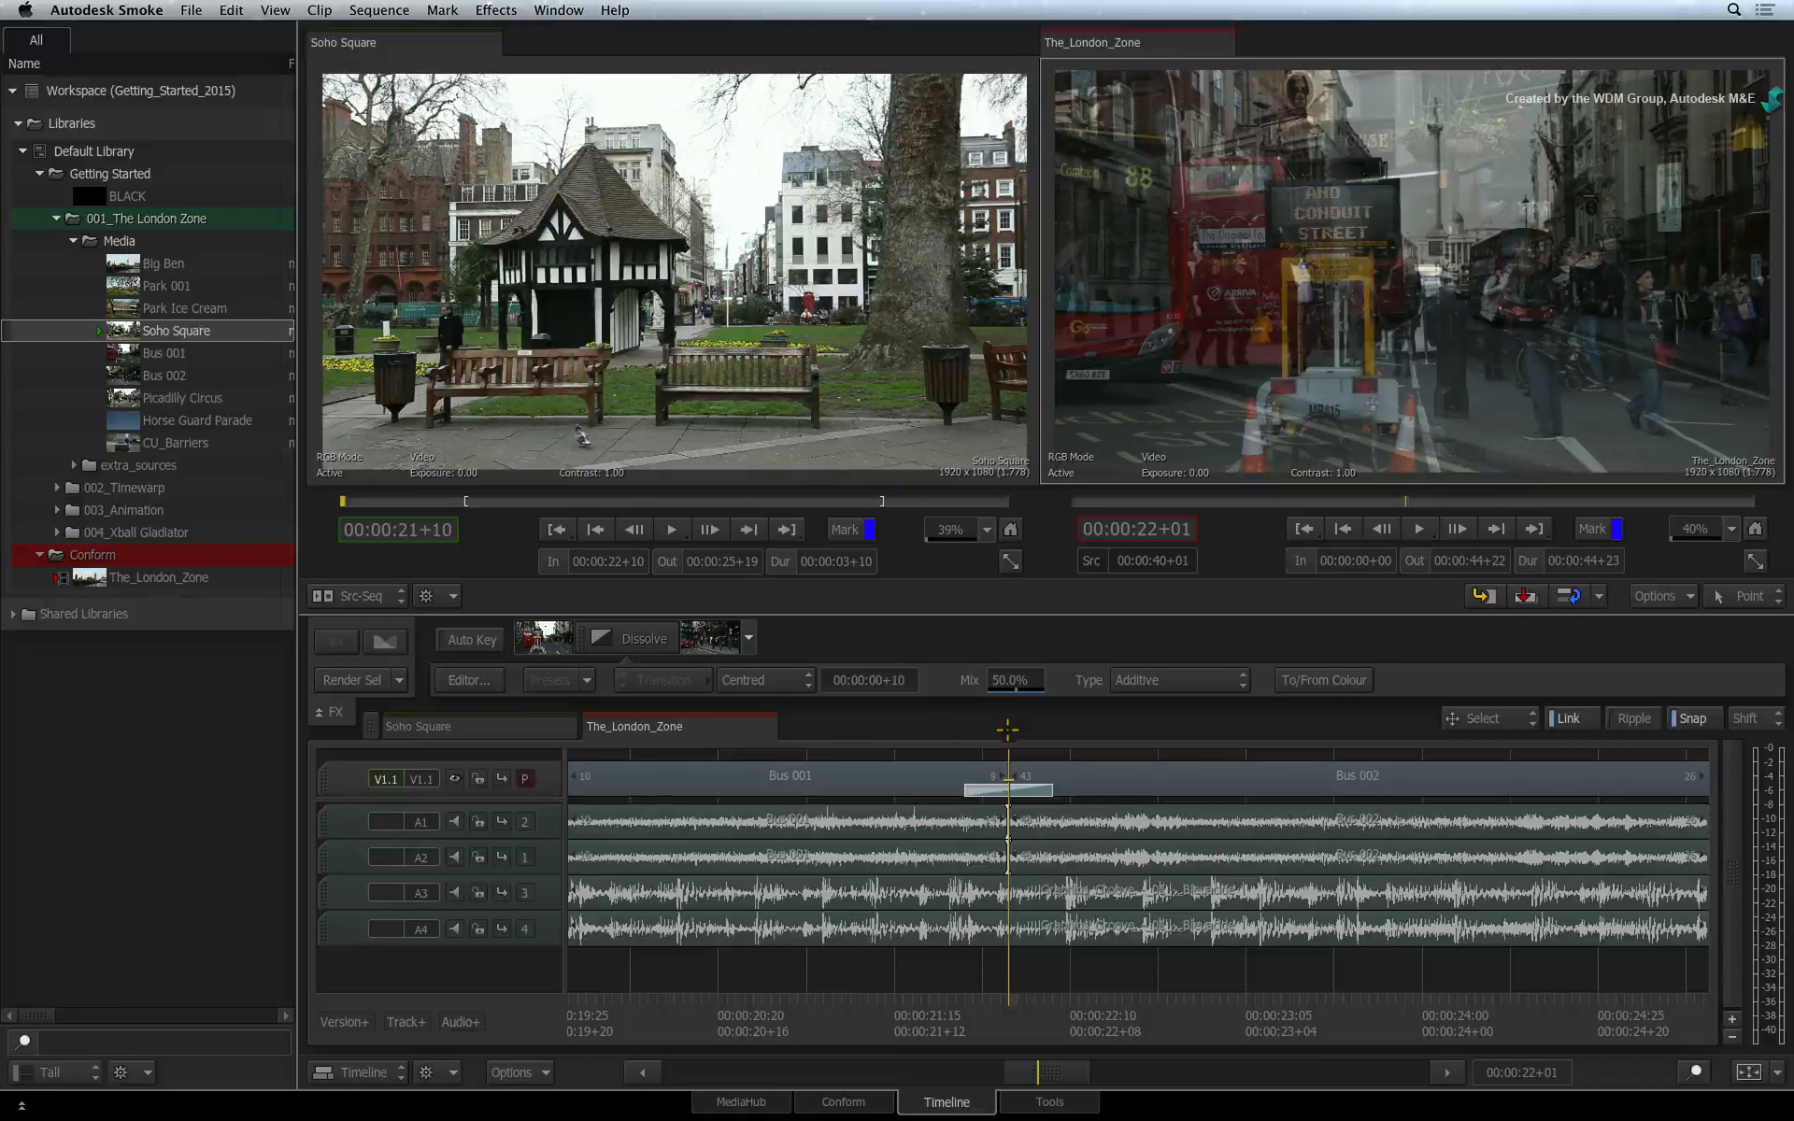
pyautogui.click(1013, 790)
# Step: Check the default transition duration, alignment and interpolation in the Timeline preferences
pyautogui.click(137, 12)
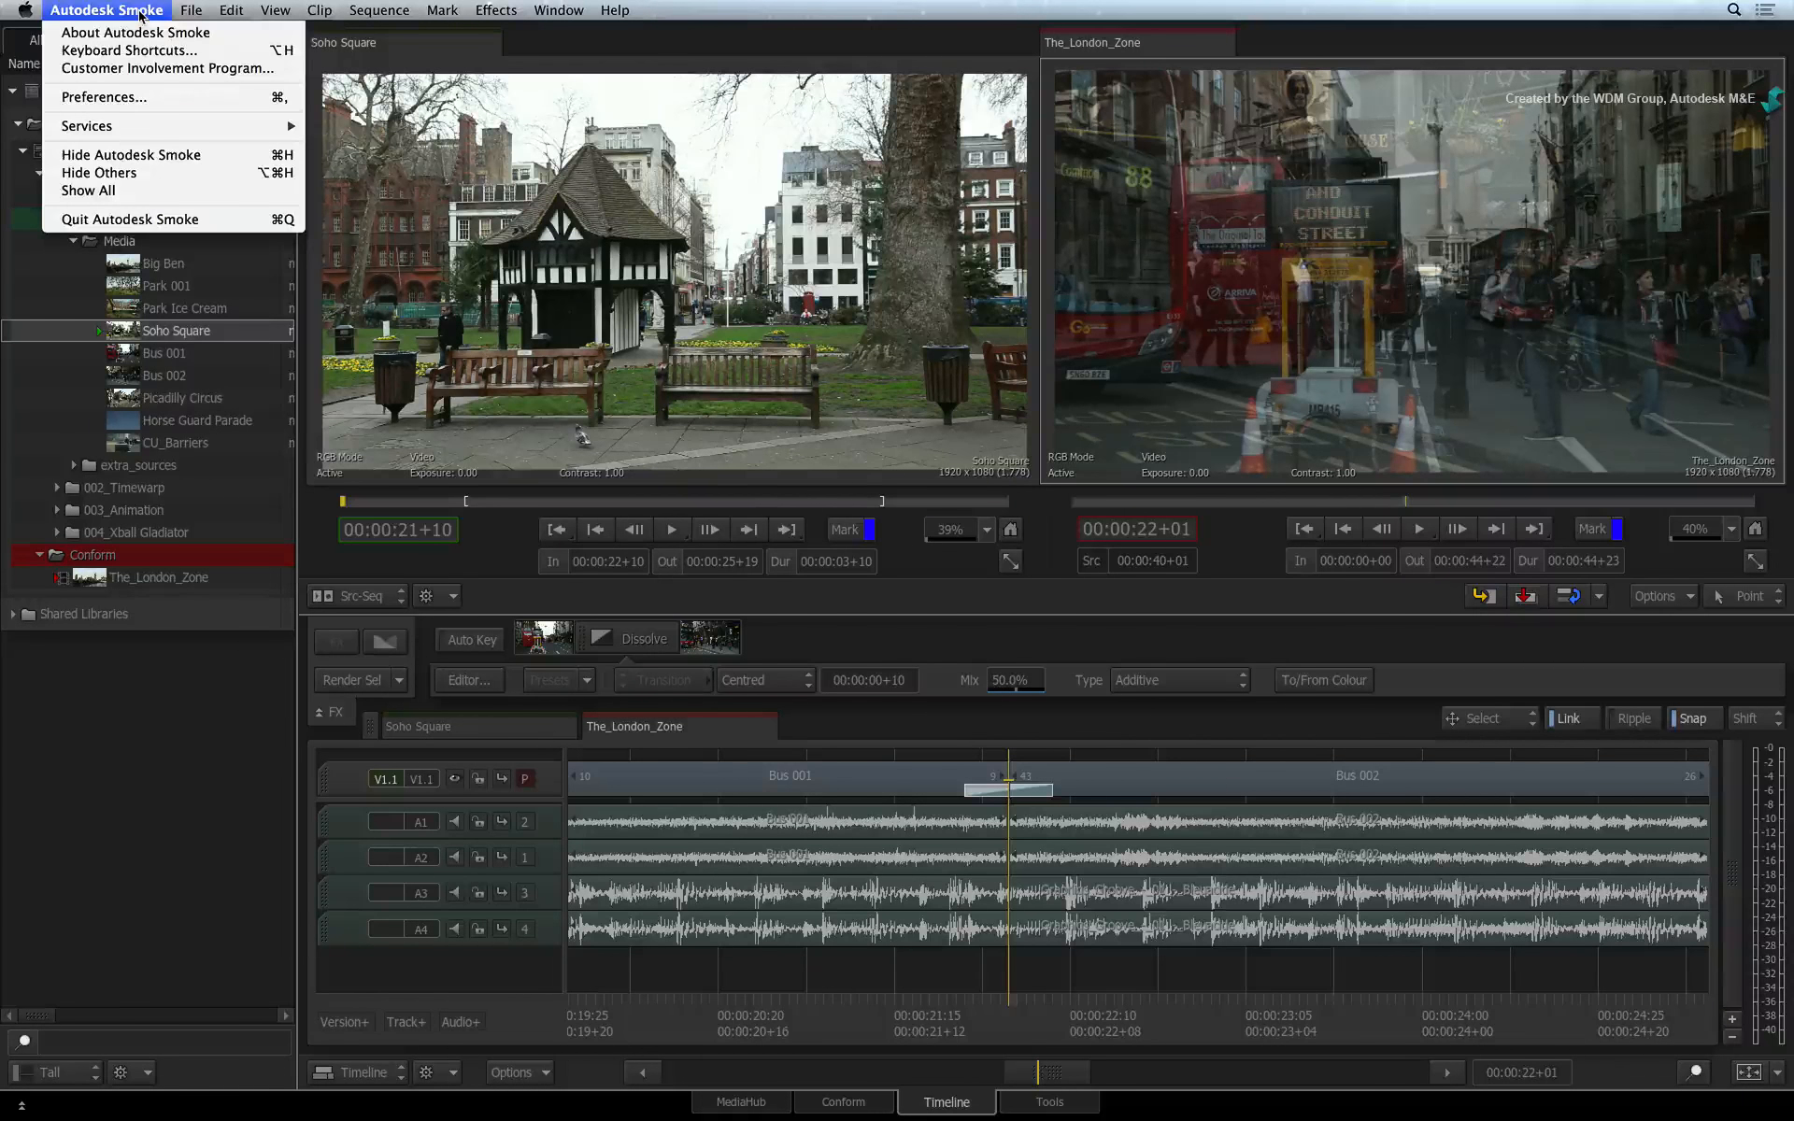
pyautogui.click(154, 99)
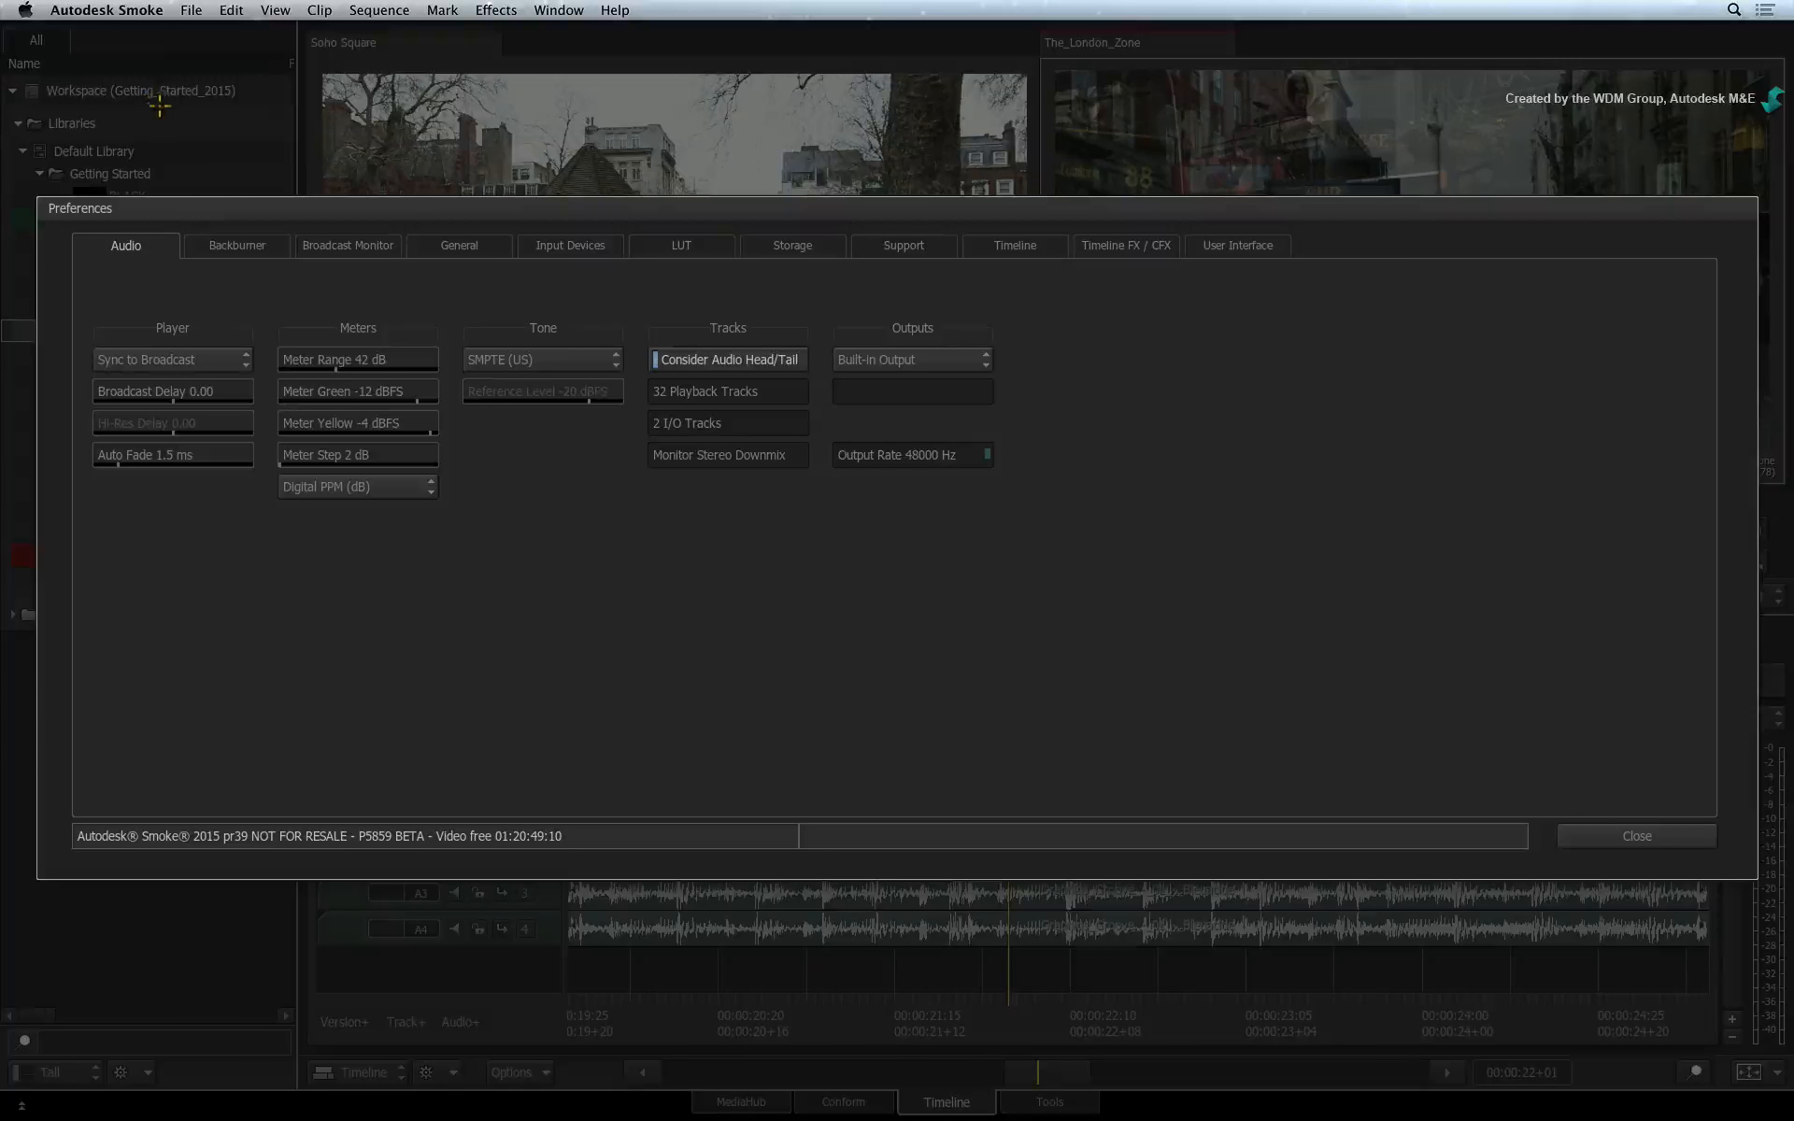
pyautogui.click(1042, 246)
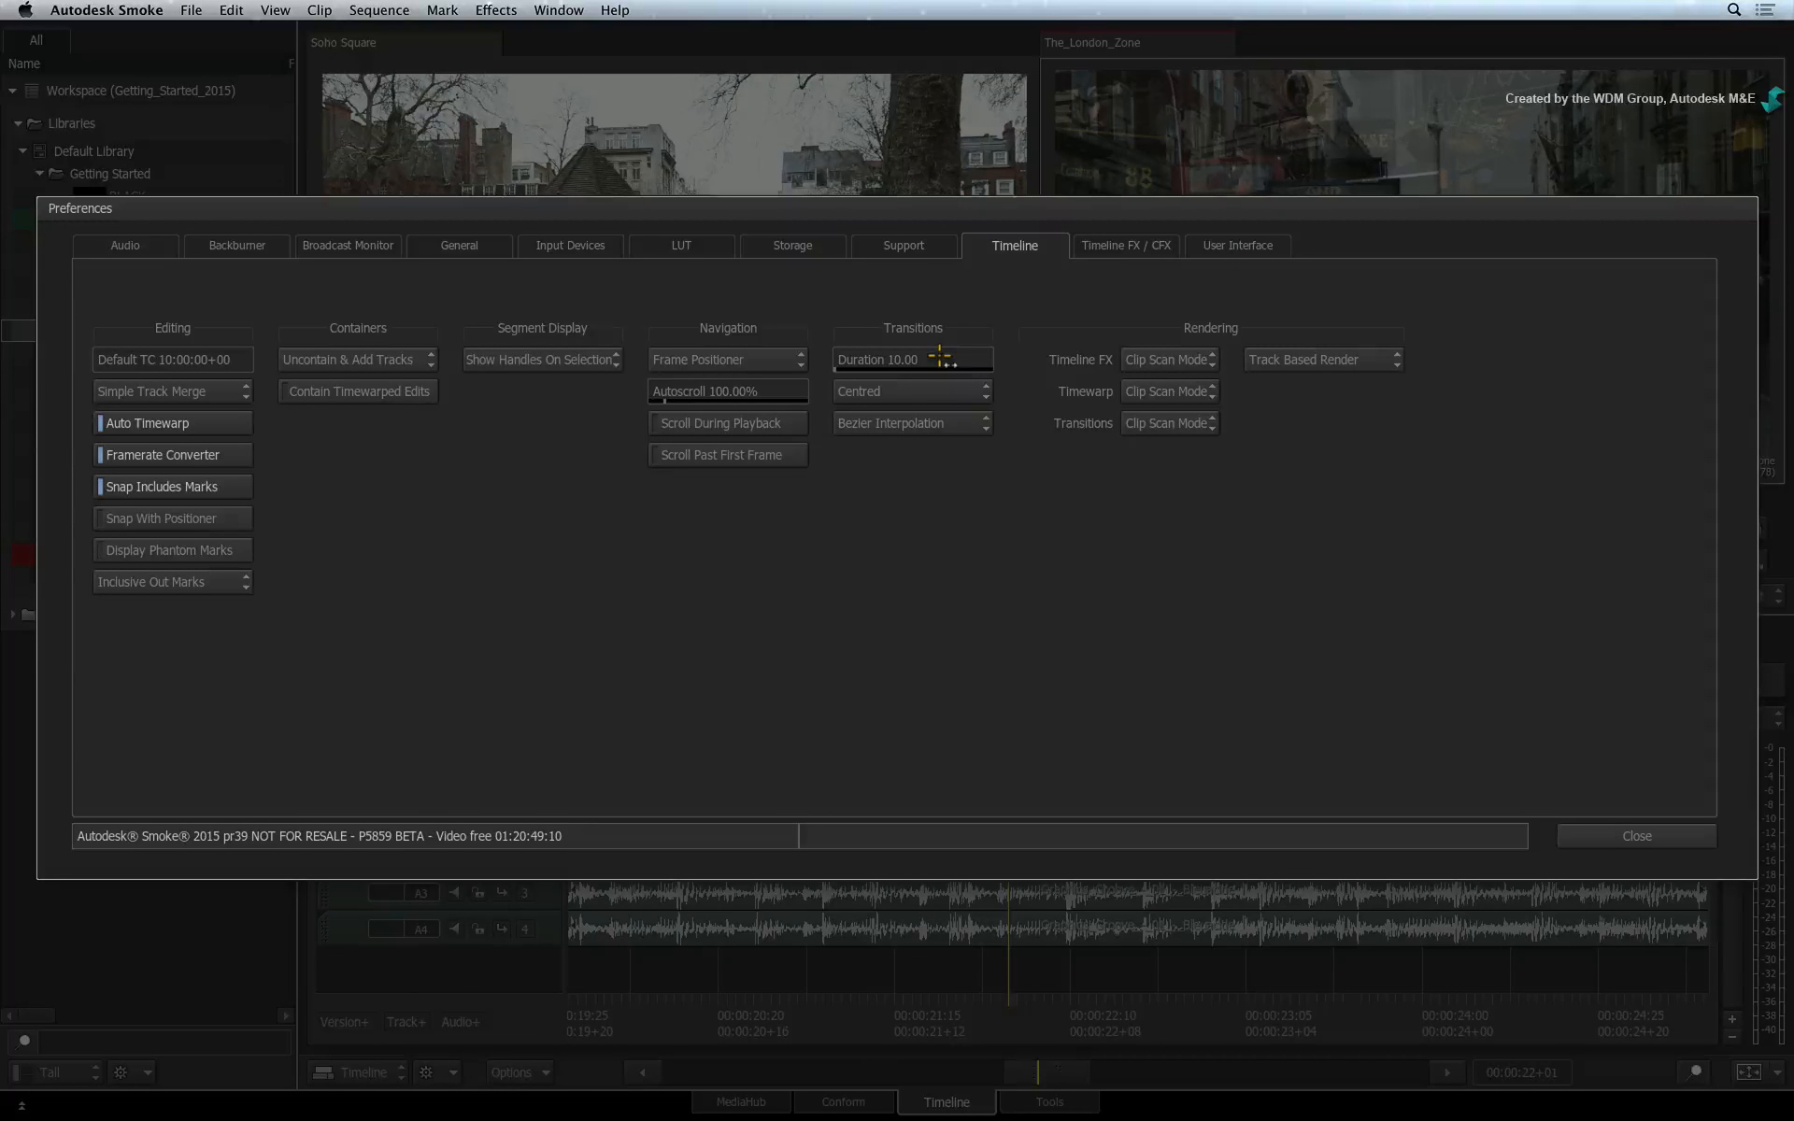
pyautogui.click(1641, 835)
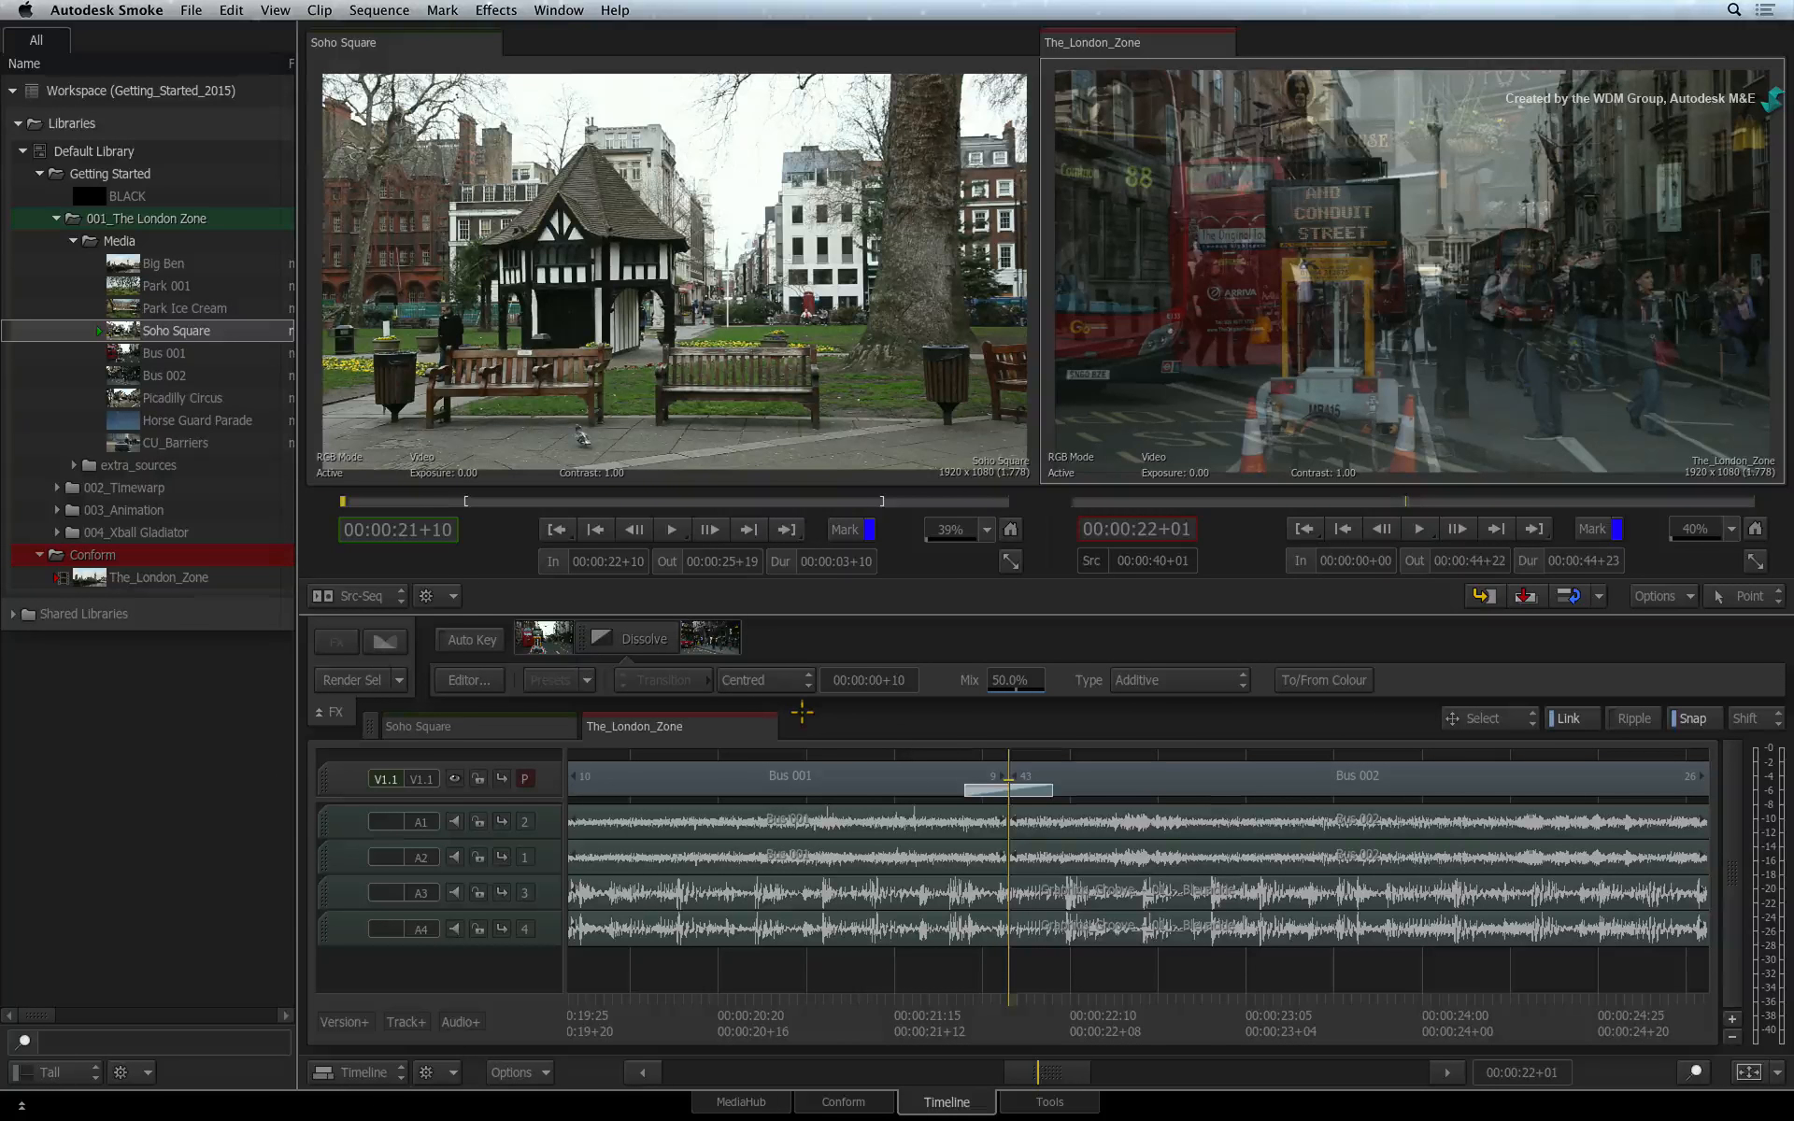
# Step: Keep the dissolve Centred on the cut and set its duration to 00:00:01+00
pyautogui.click(807, 679)
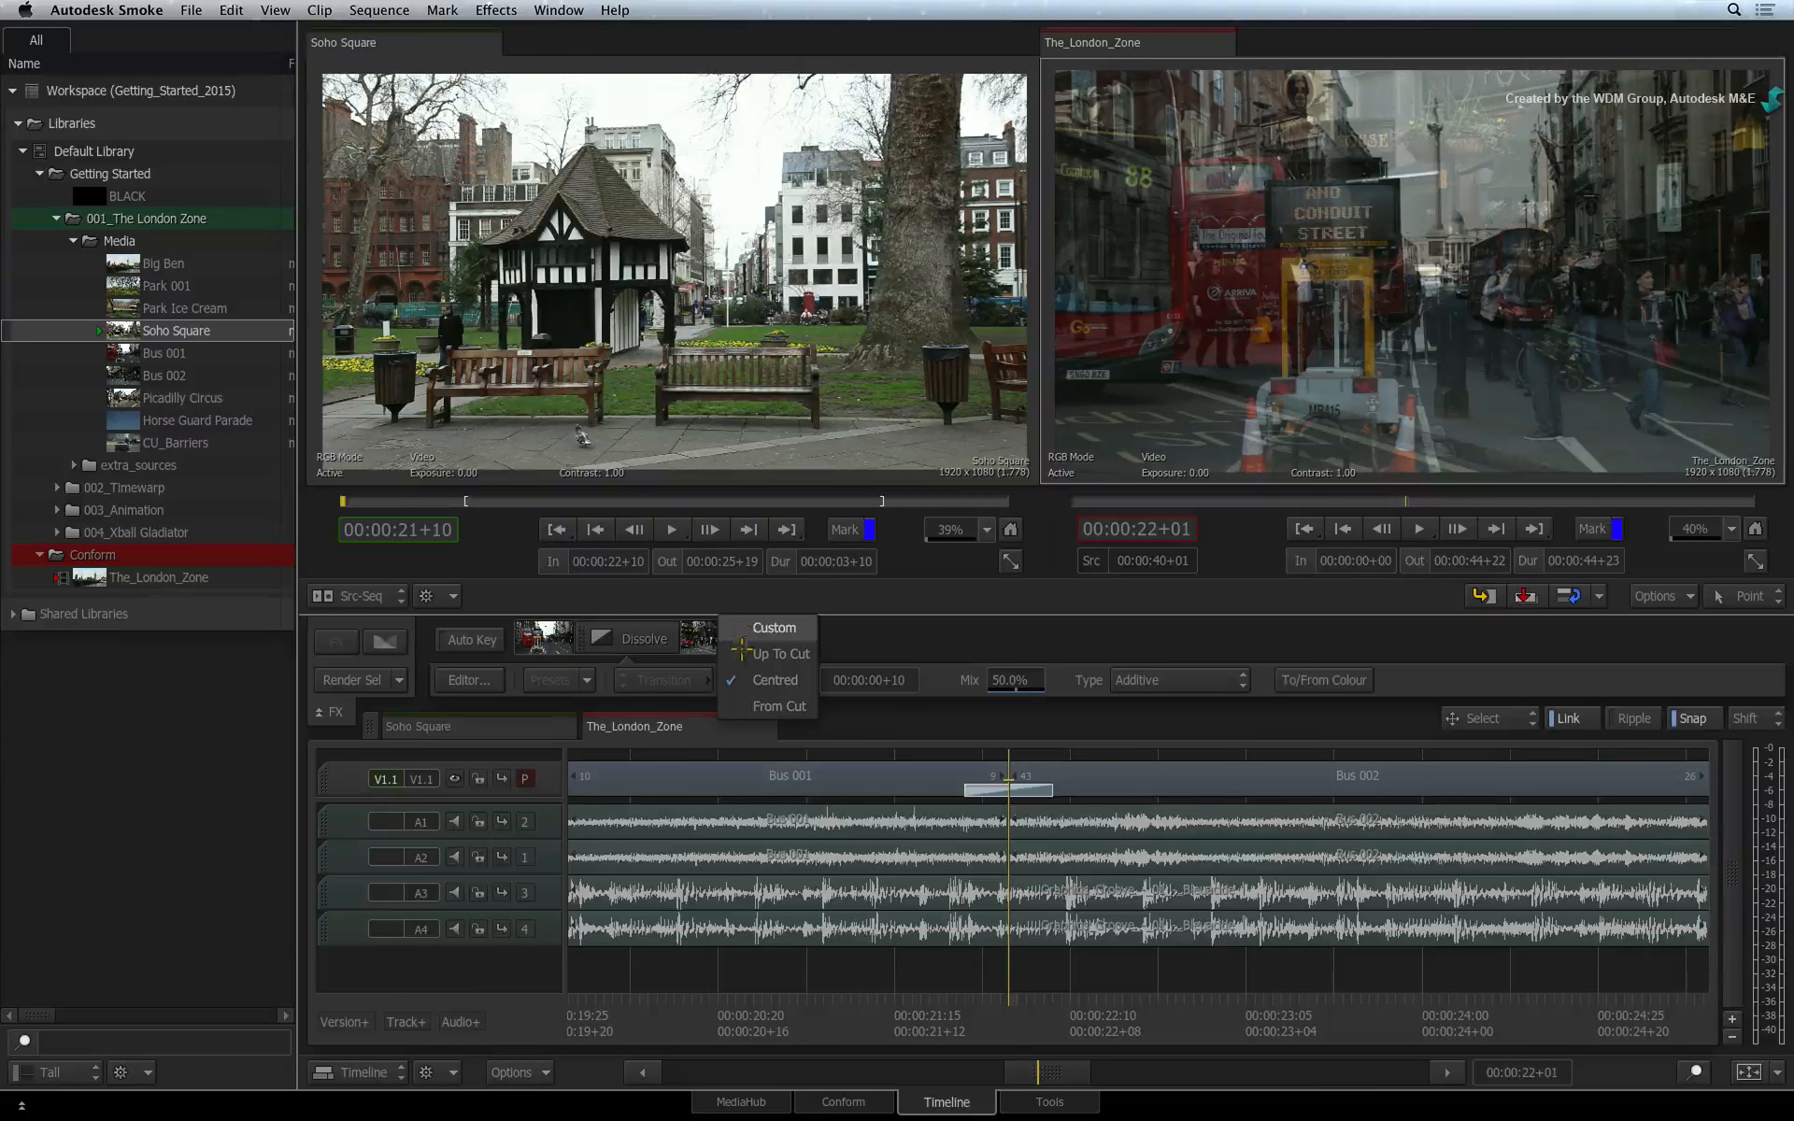
pyautogui.click(772, 681)
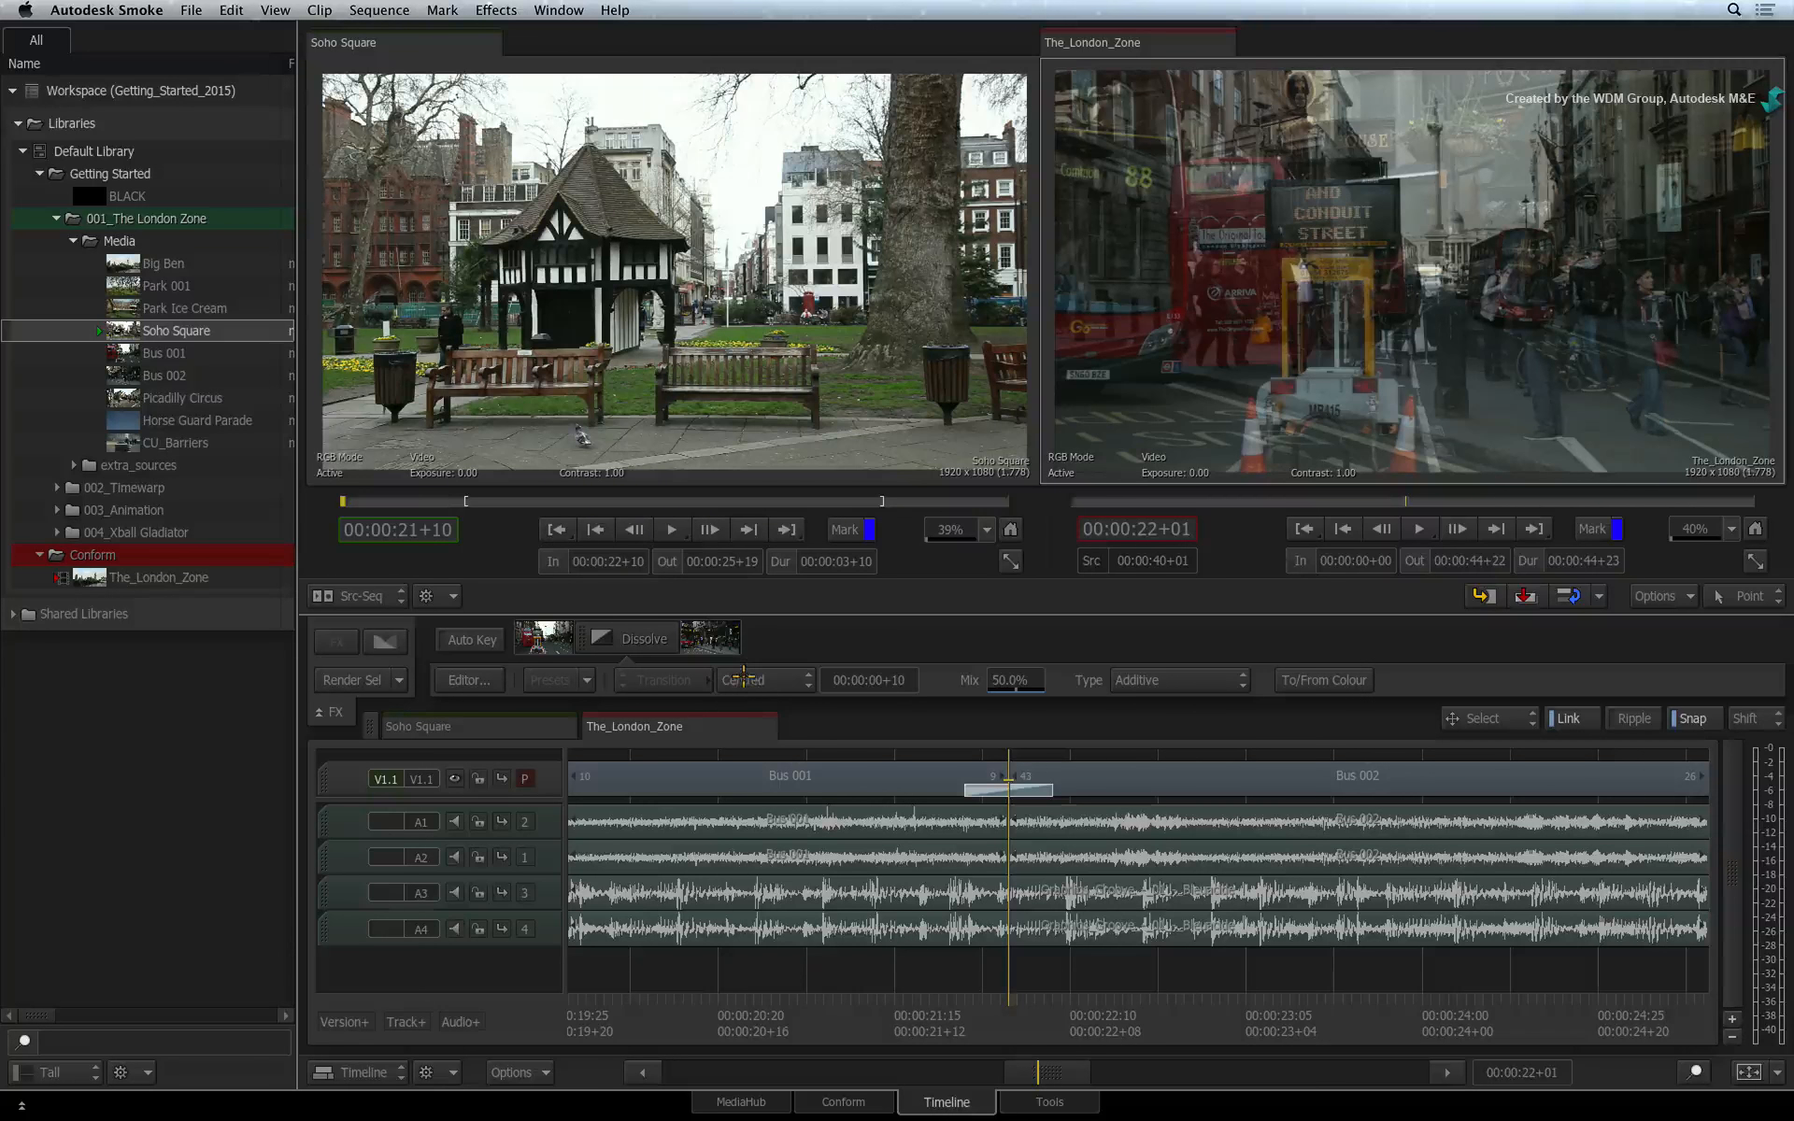
pyautogui.click(897, 681)
pyautogui.write('17')
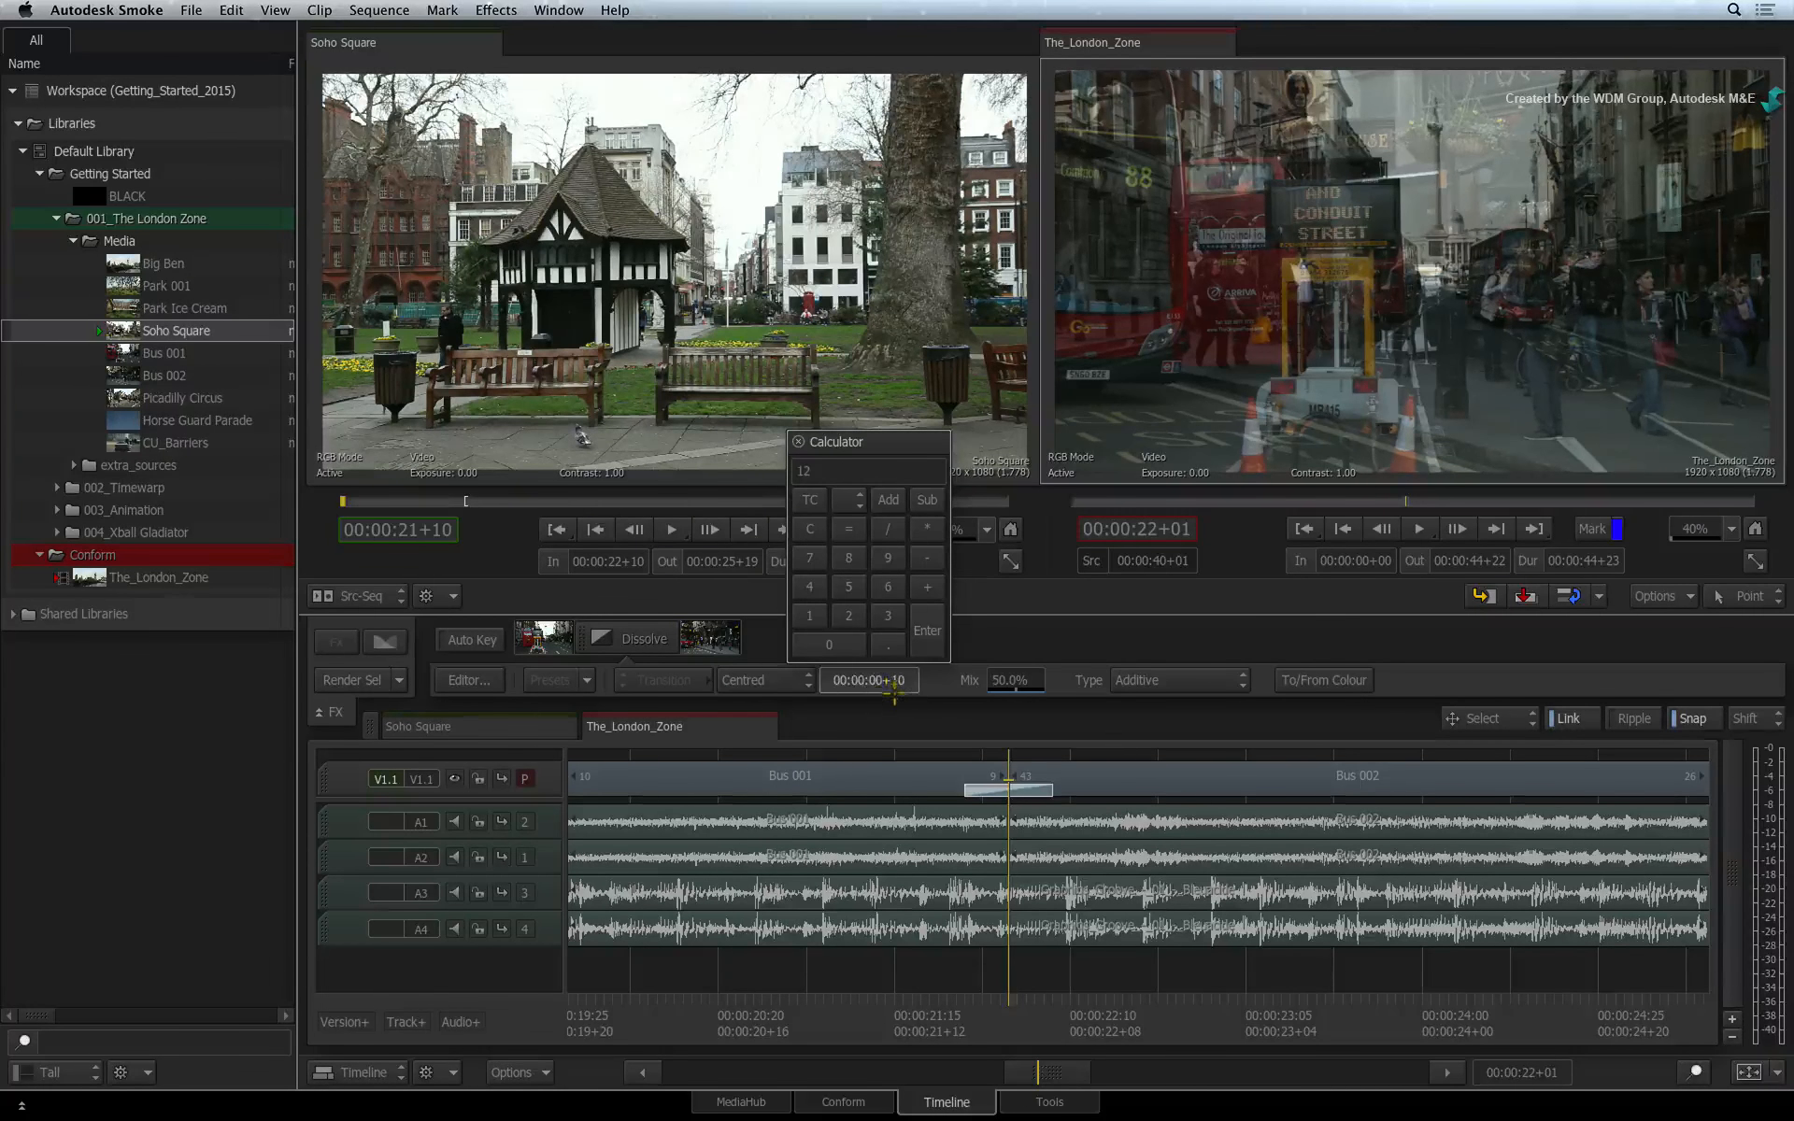
pyautogui.press('Return')
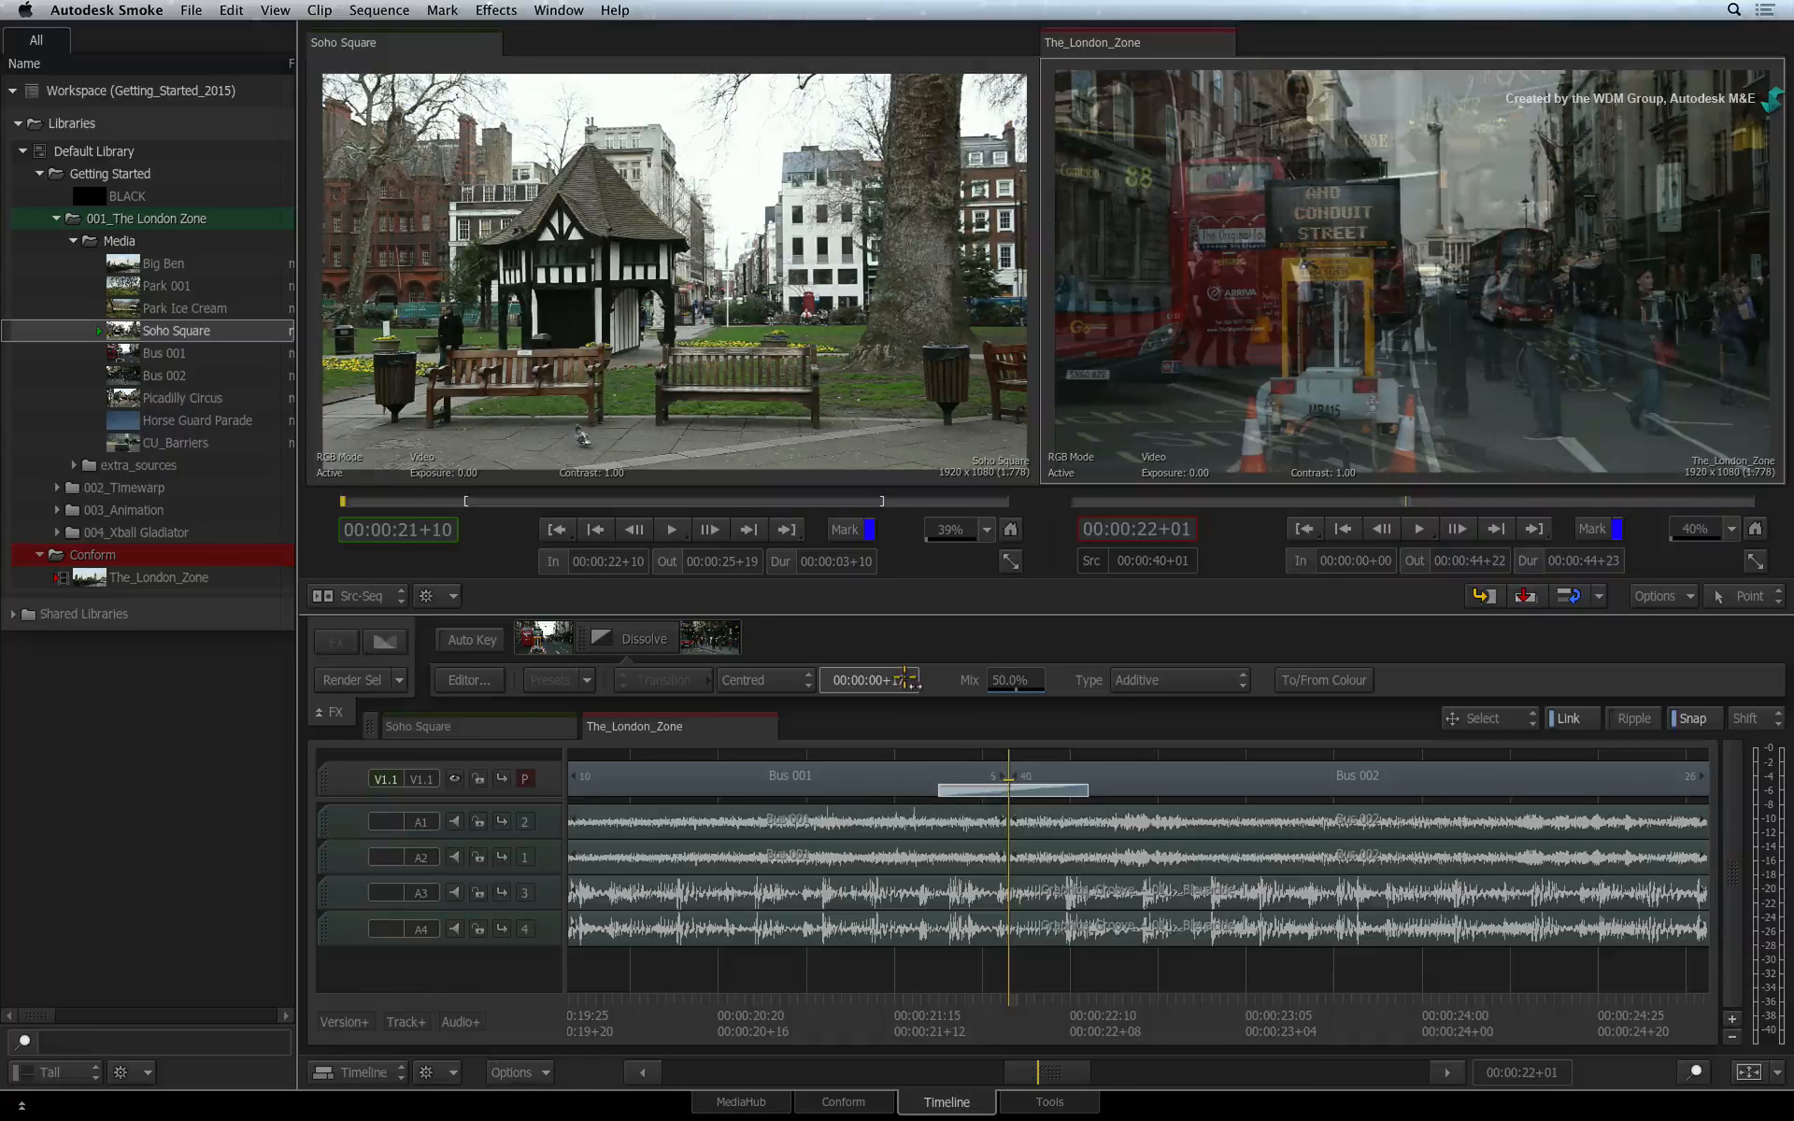
pyautogui.moveTo(905, 677); pyautogui.dragTo(915, 682)
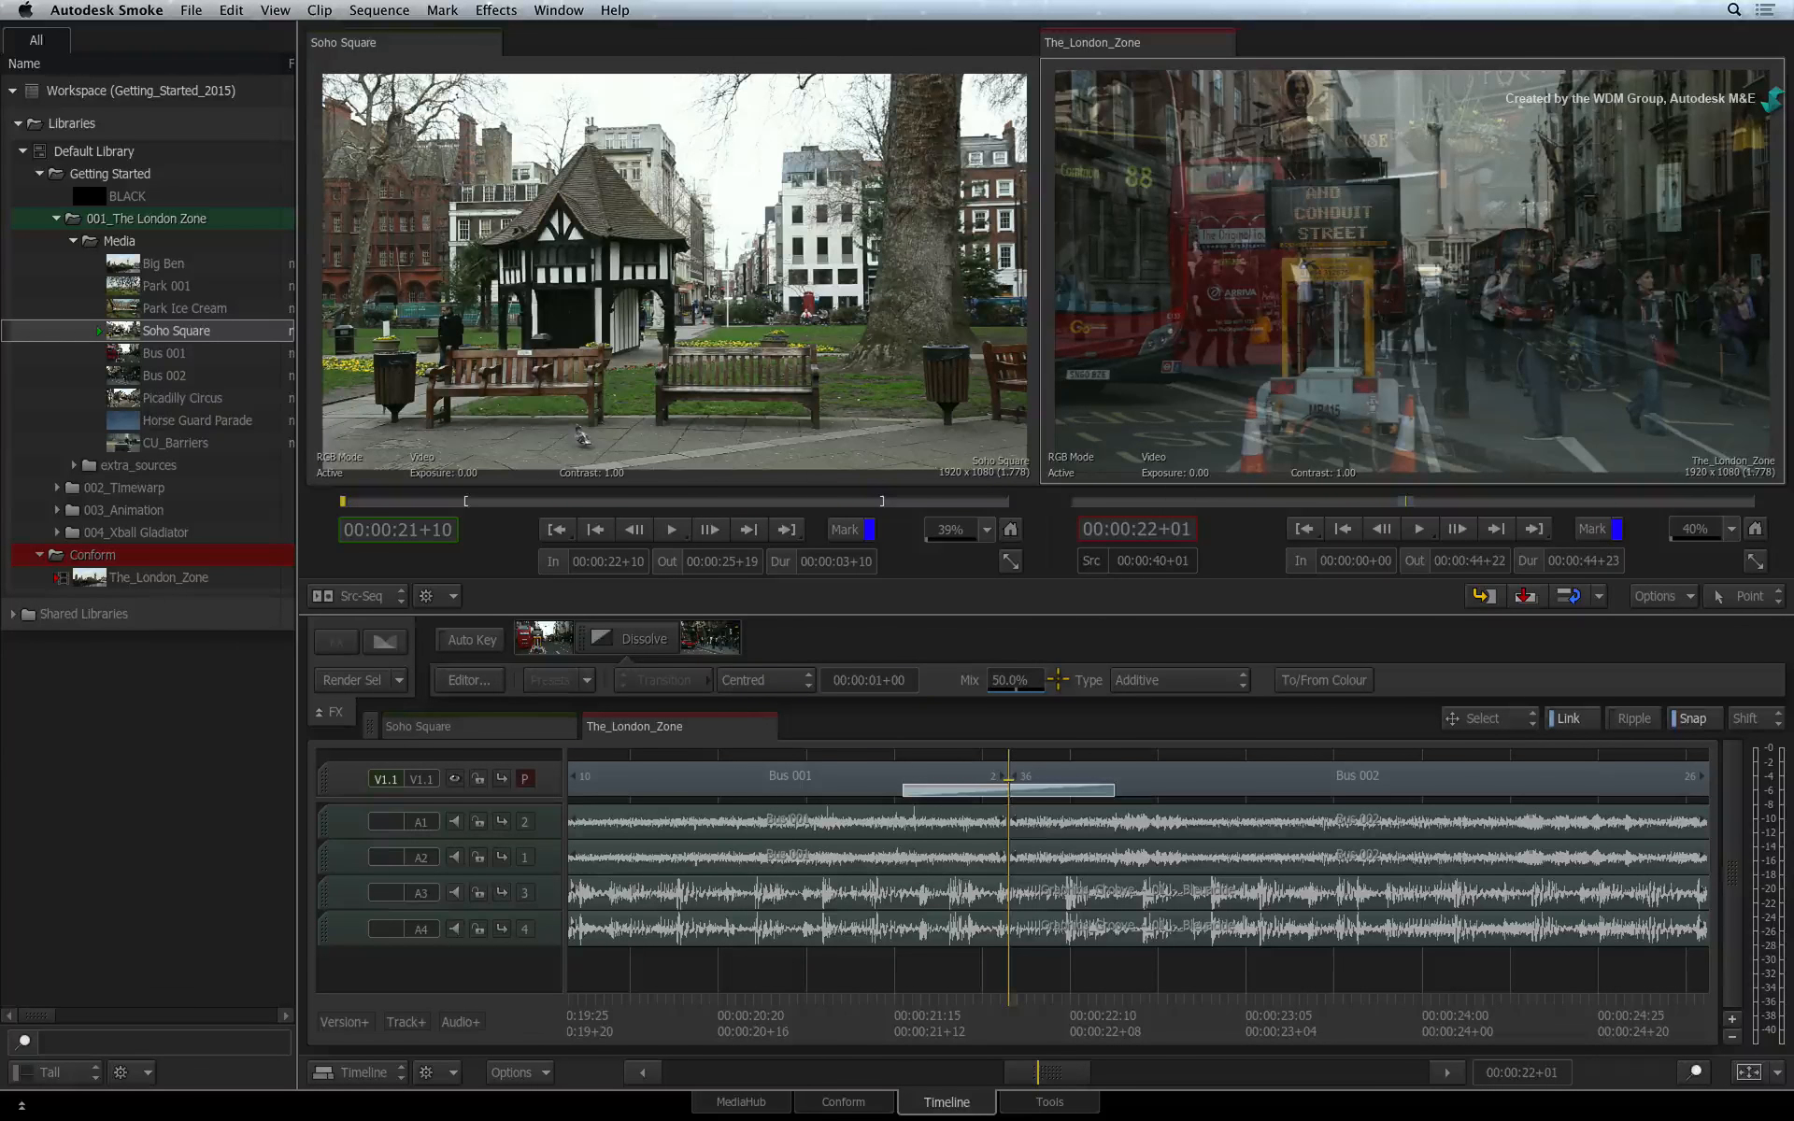
# Step: Review the dissolve type options, keeping Additive, and scrub across the transition to preview it
pyautogui.click(1239, 680)
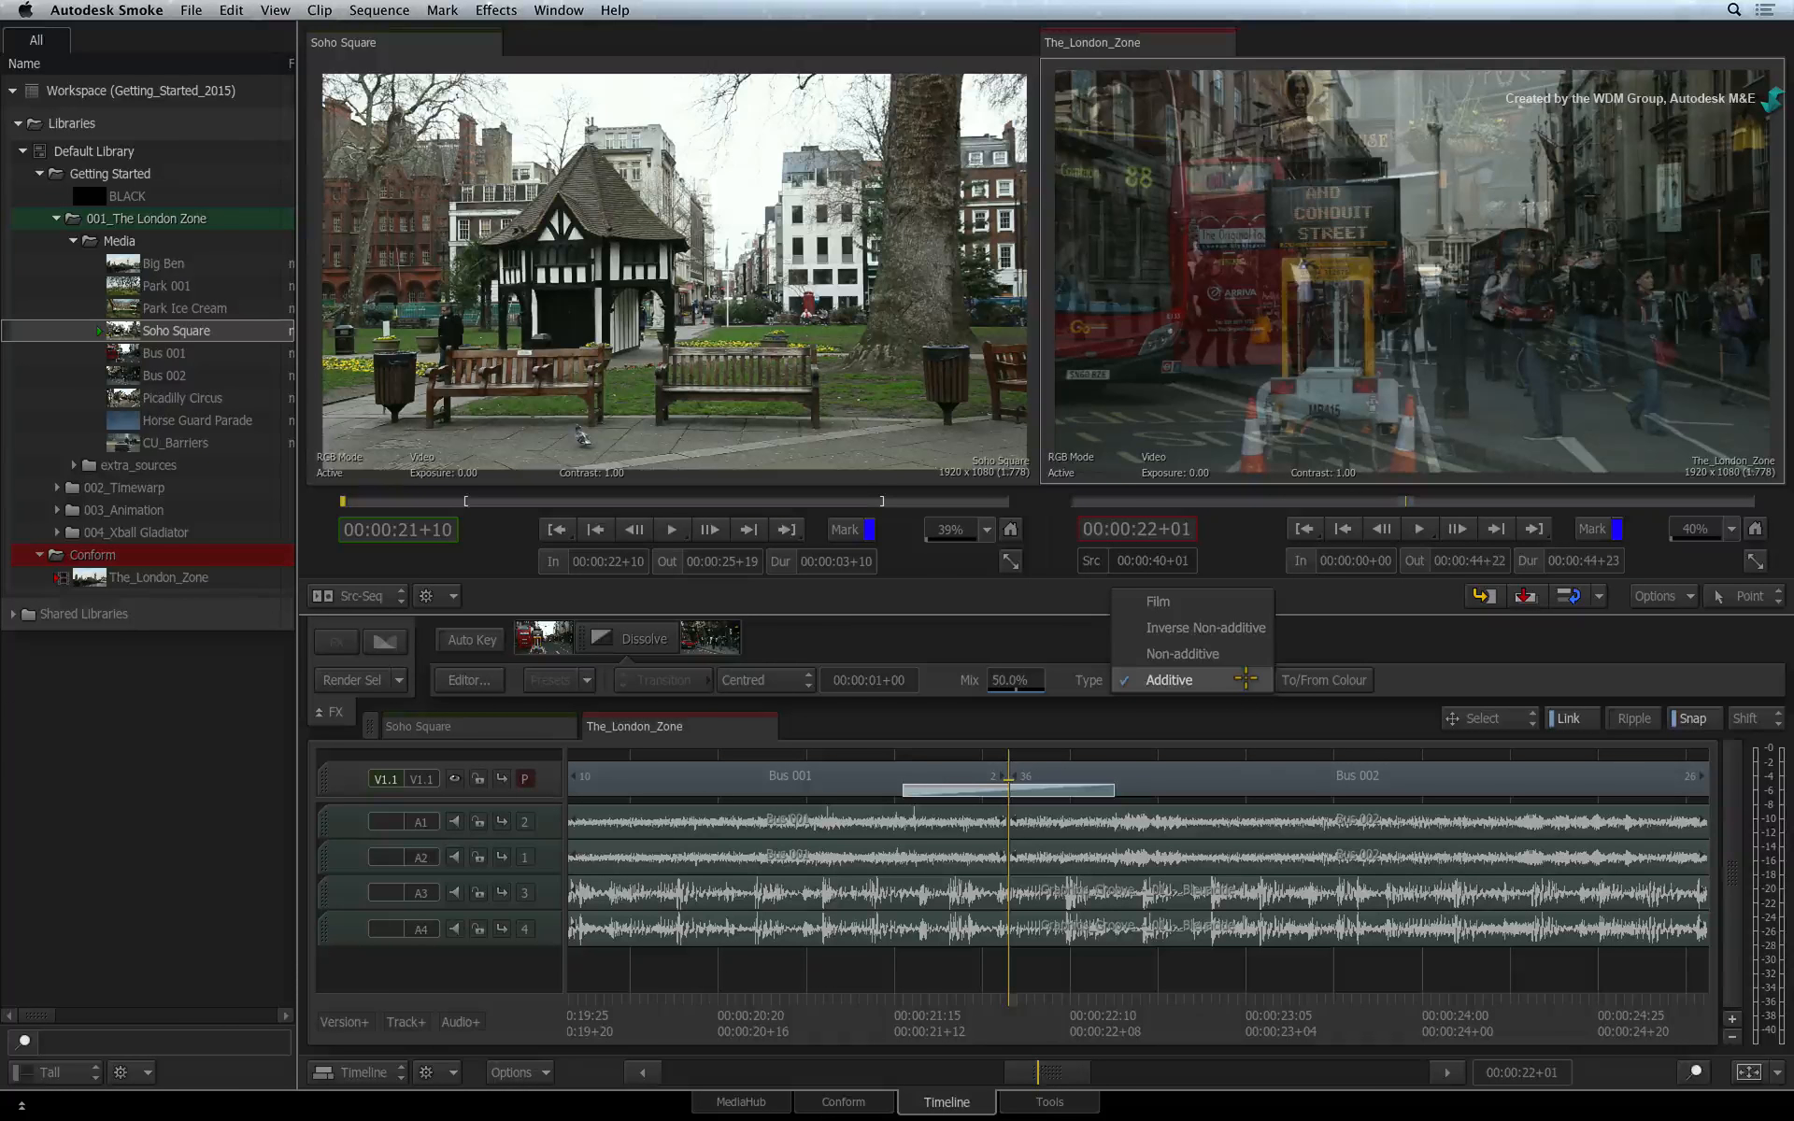
pyautogui.click(1243, 679)
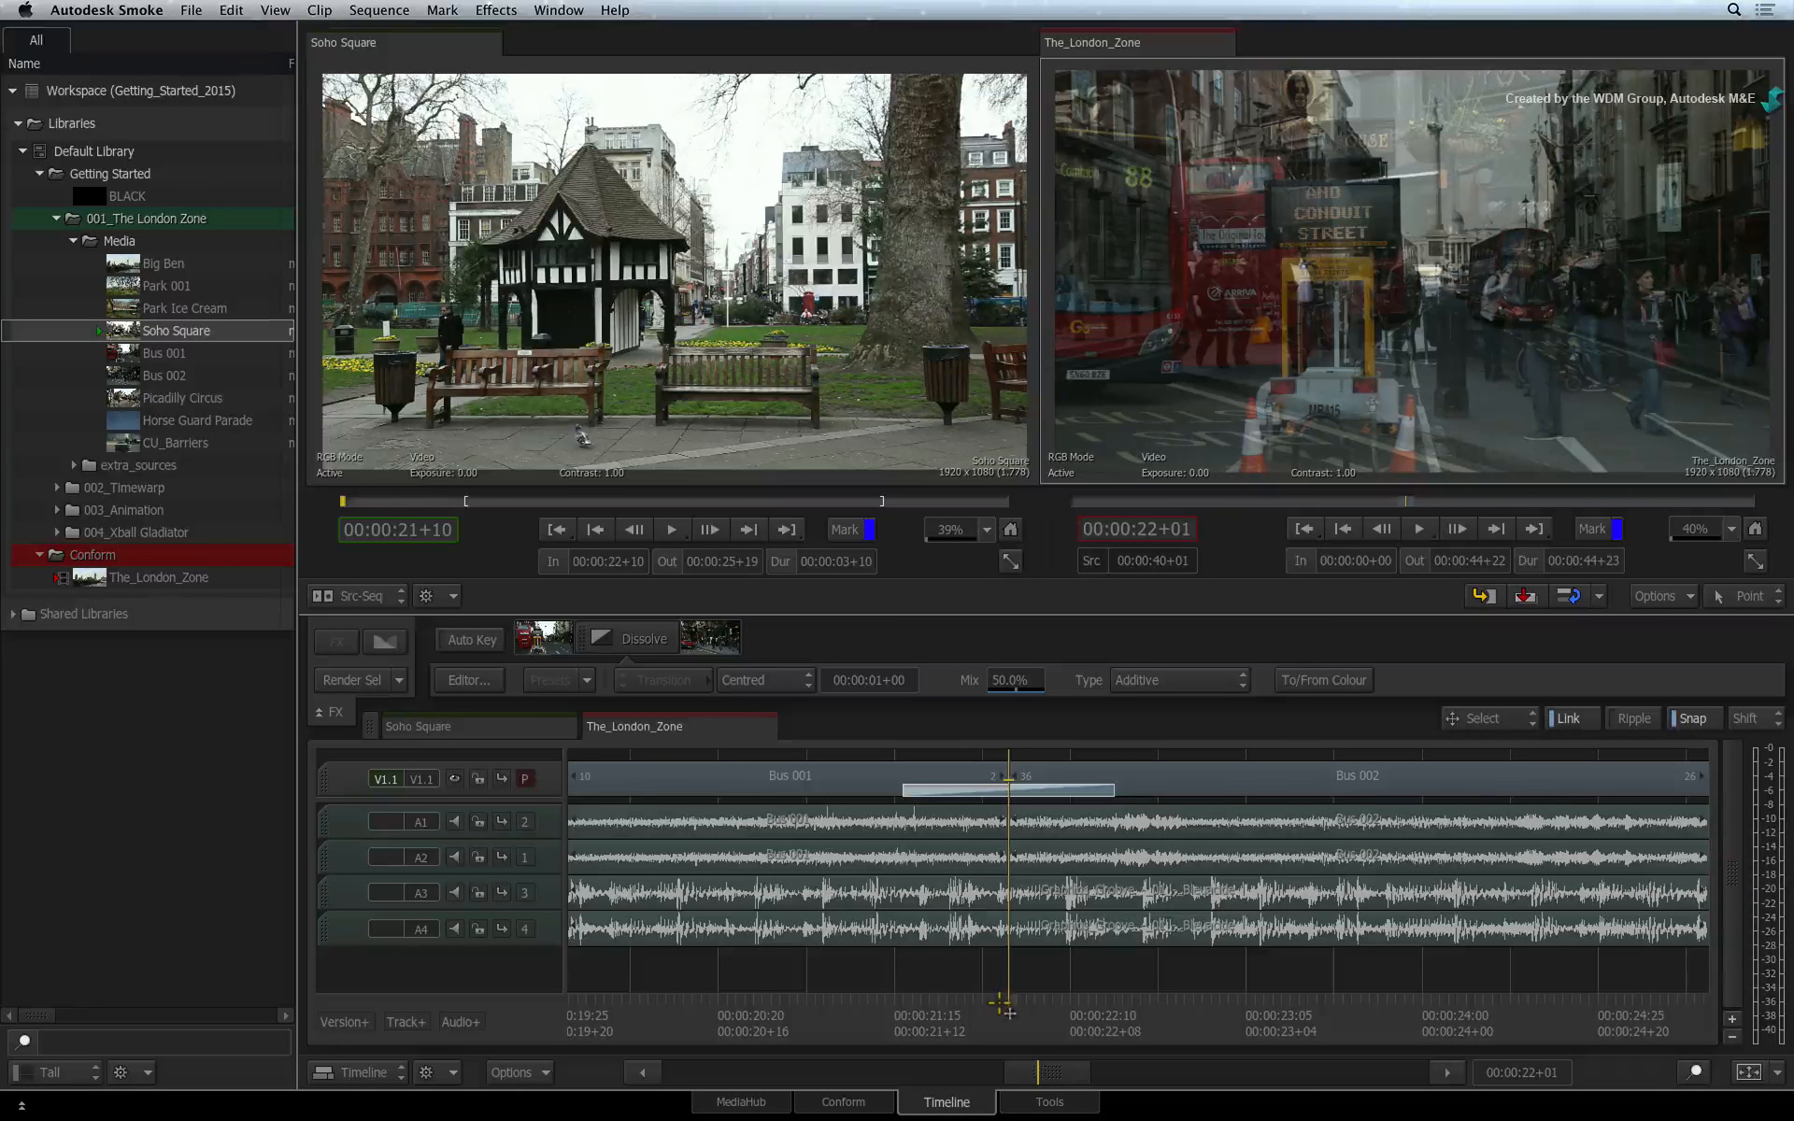
pyautogui.moveTo(932, 1001); pyautogui.dragTo(1009, 1002)
# Step: Try removing the dissolve, first by deleting it and again by pulling it off the timeline, undoing each removal
pyautogui.click(661, 640)
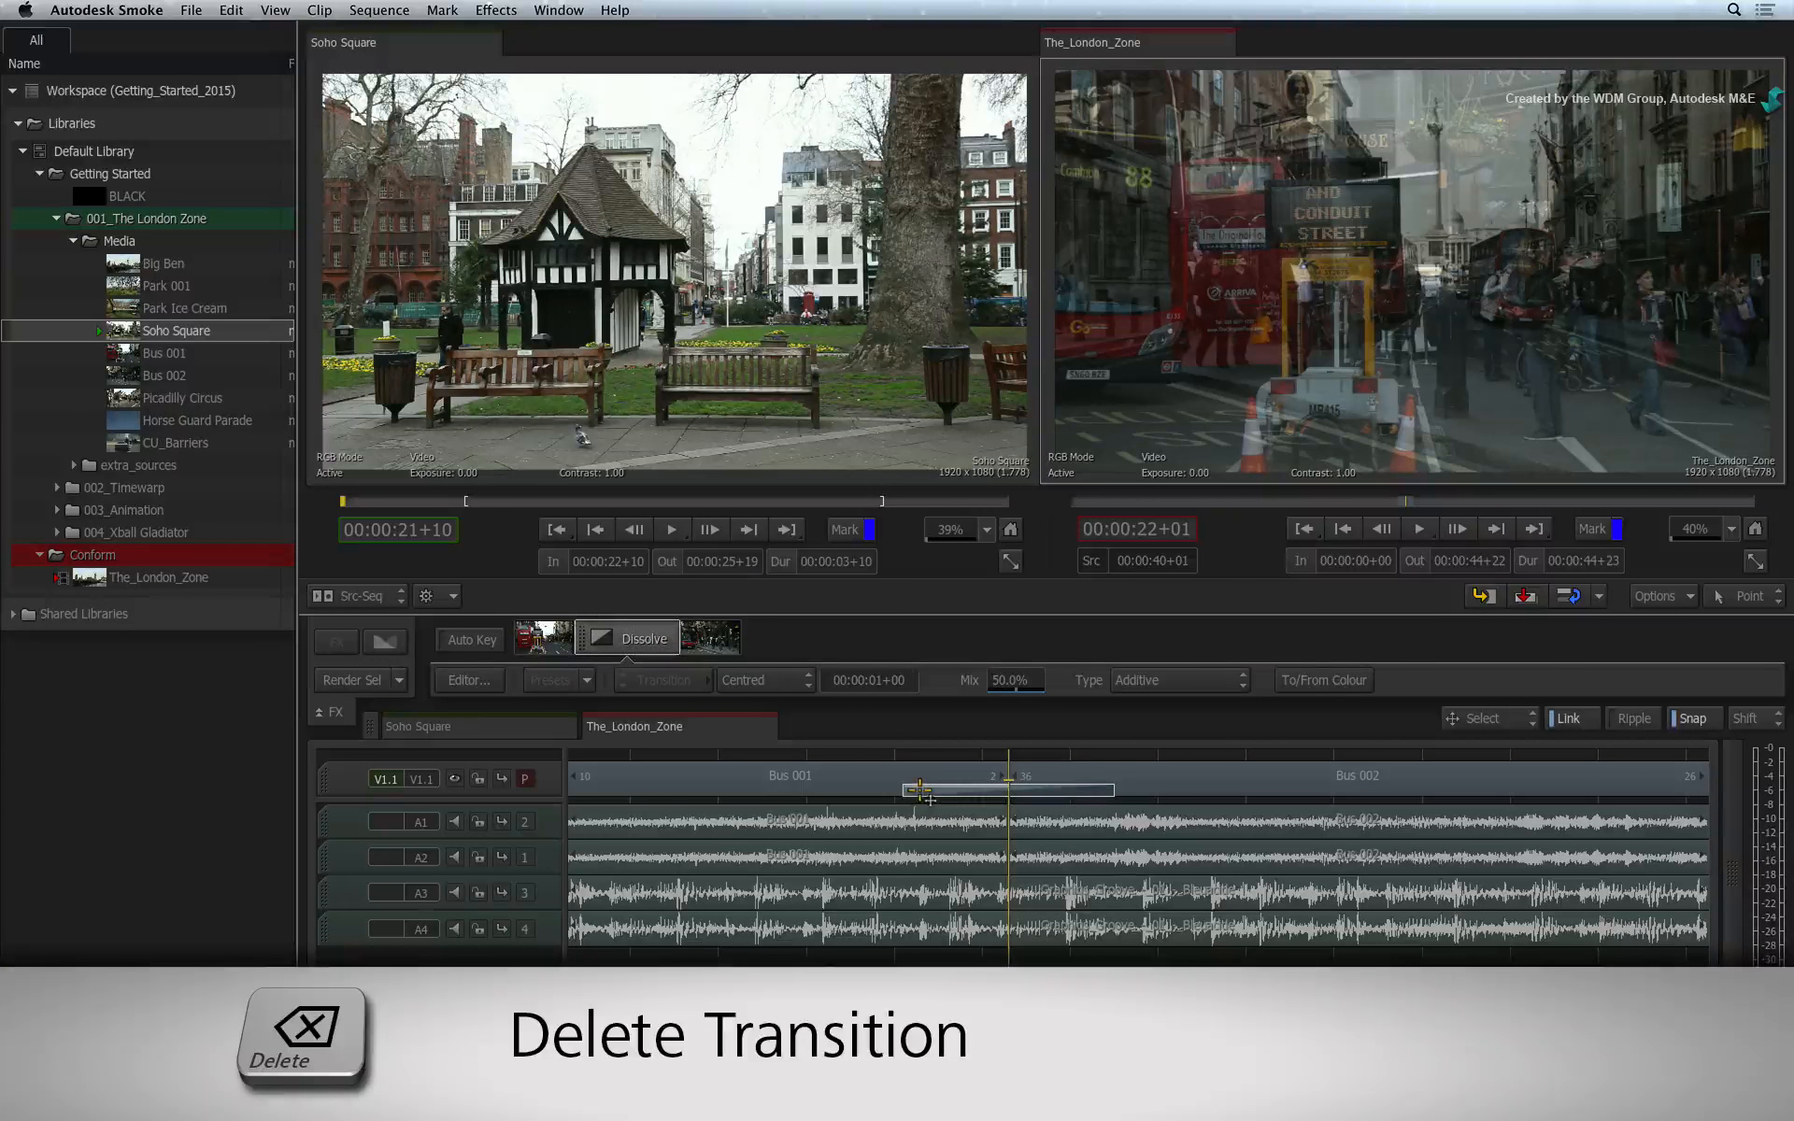
pyautogui.press('Delete')
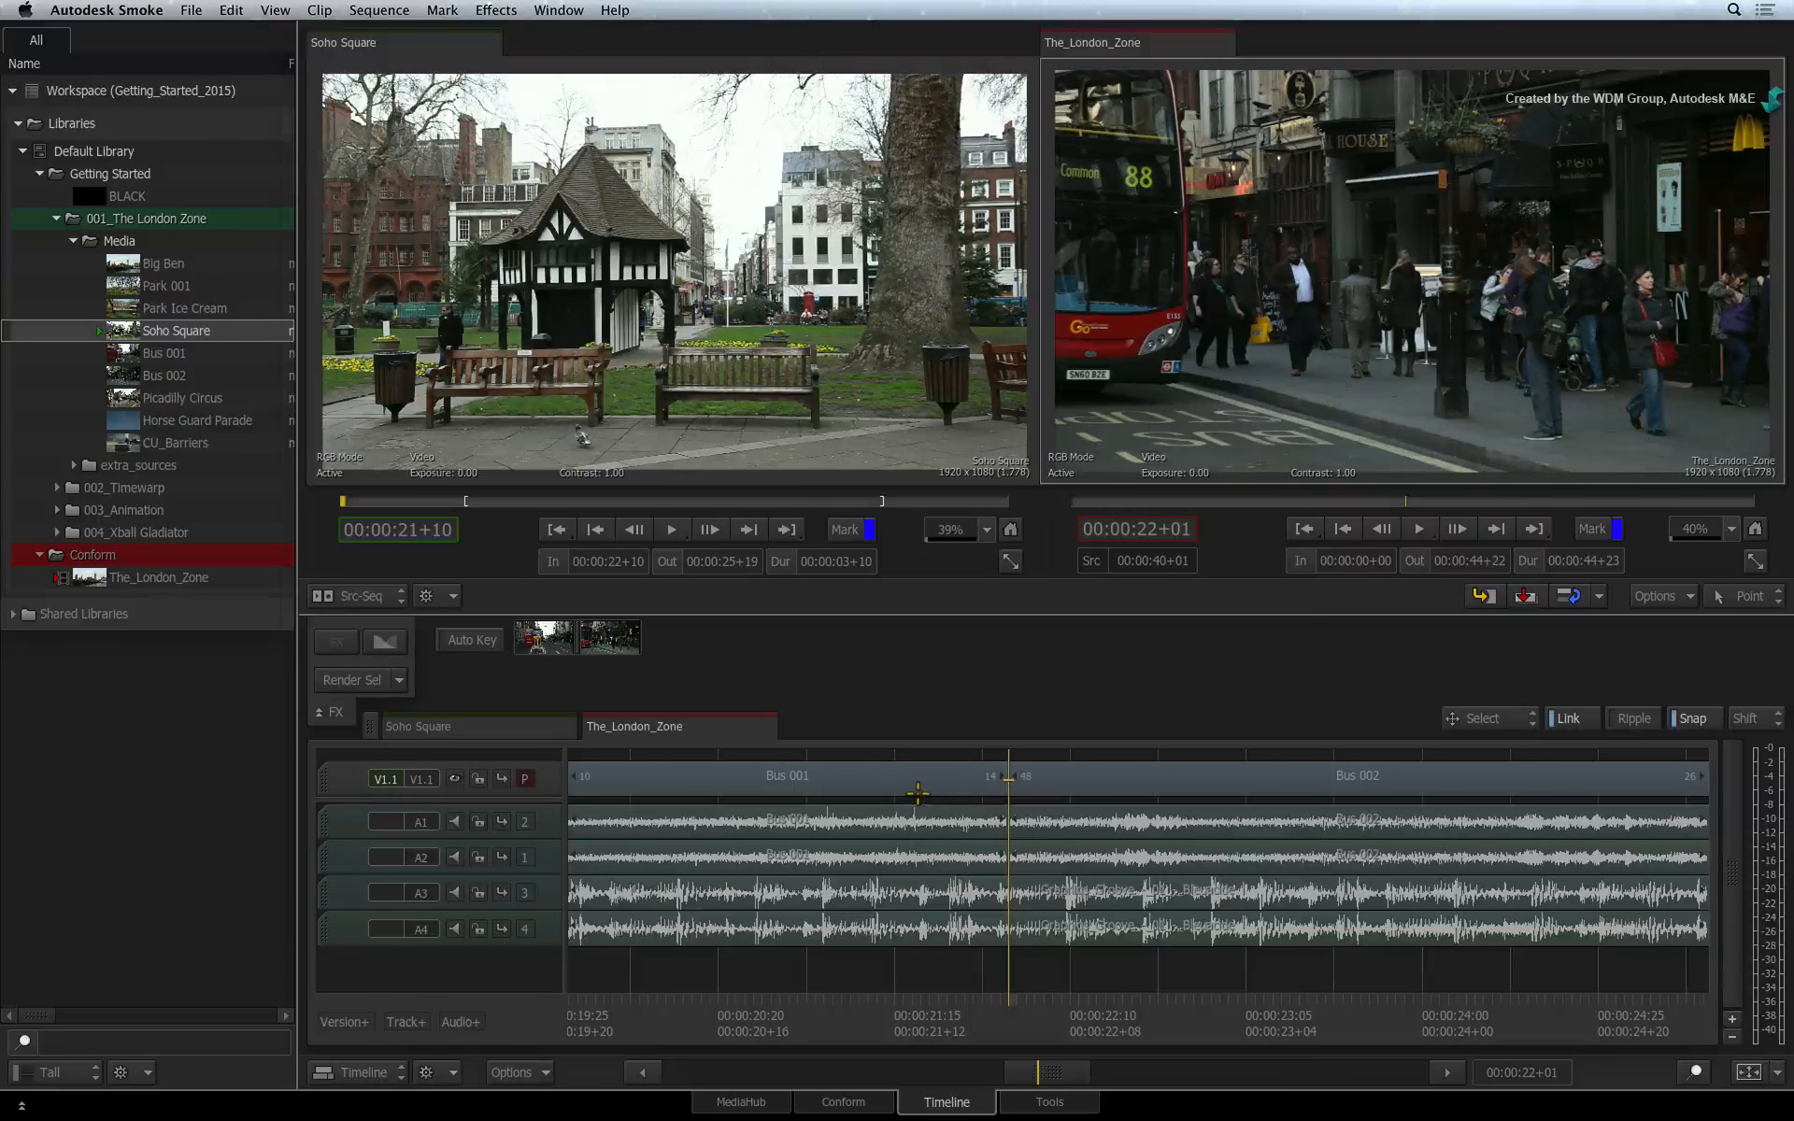
pyautogui.press('super+z')
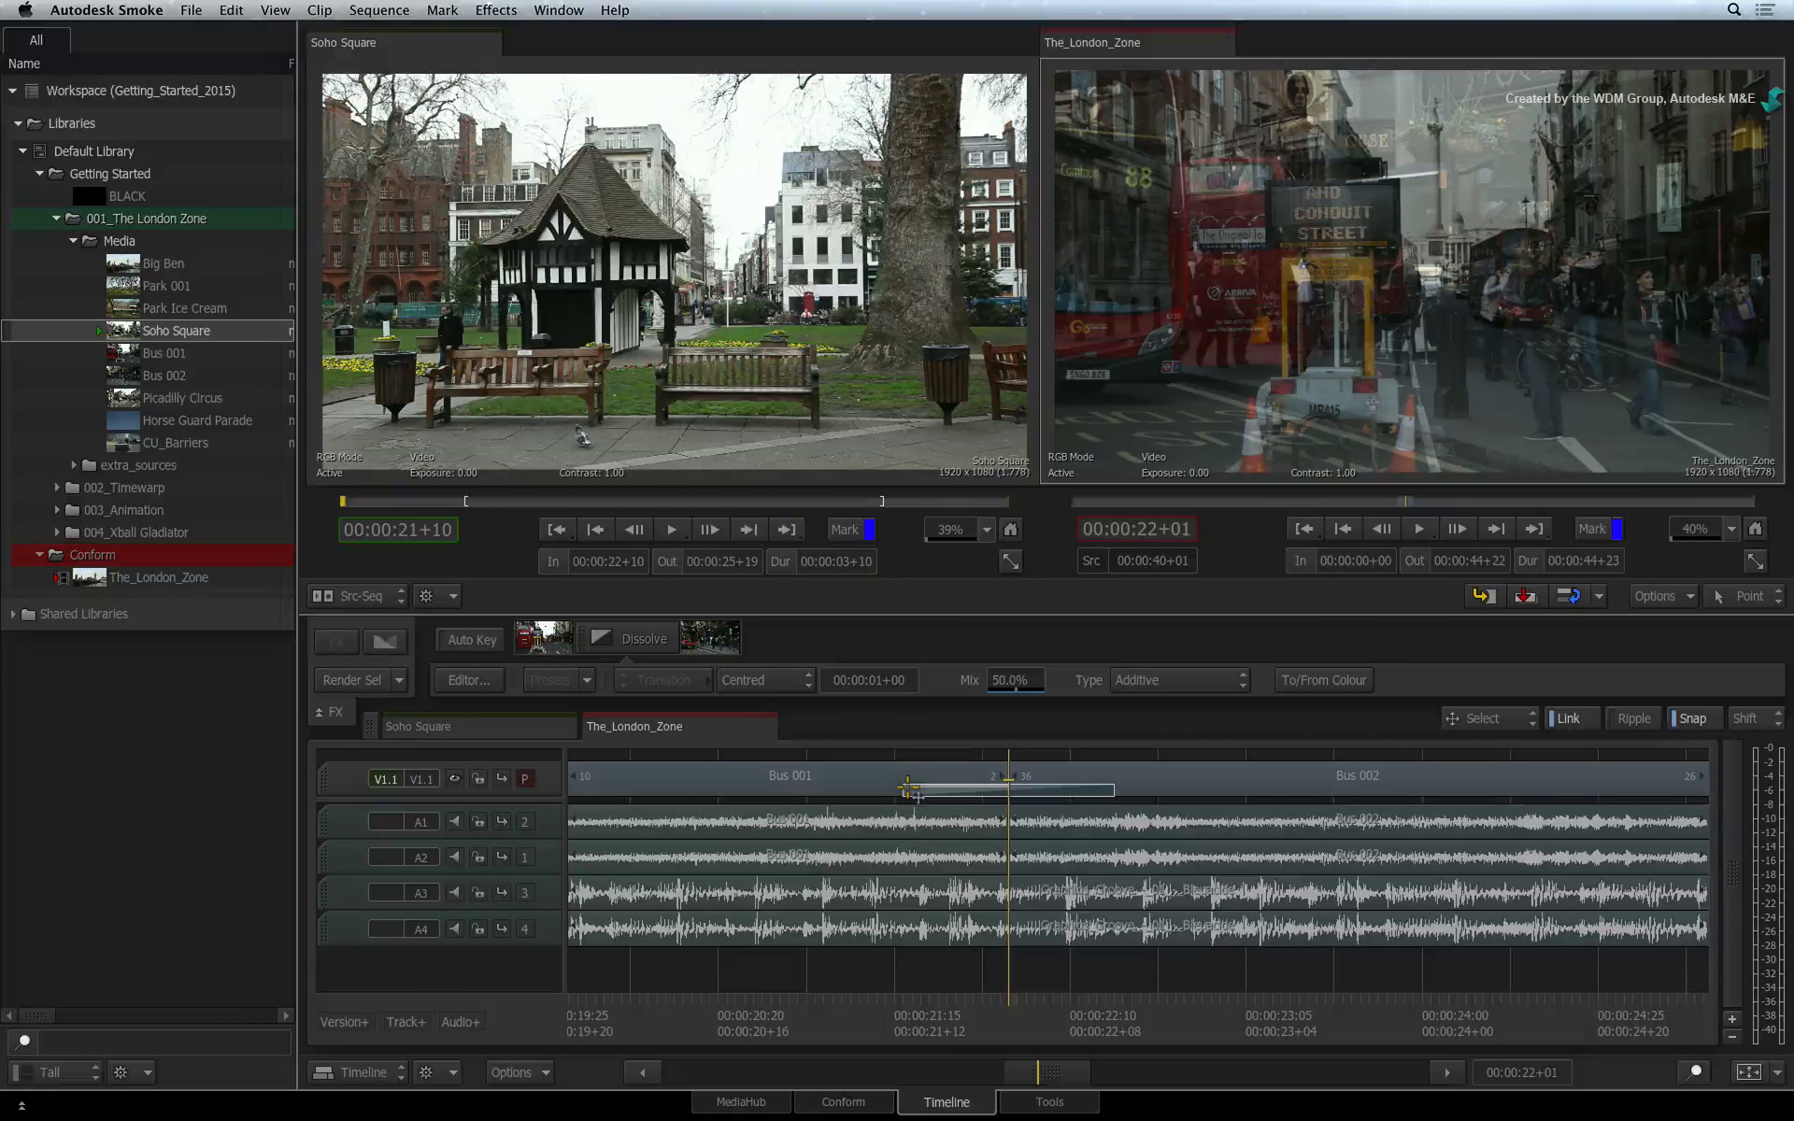
pyautogui.moveTo(923, 789); pyautogui.dragTo(992, 1114)
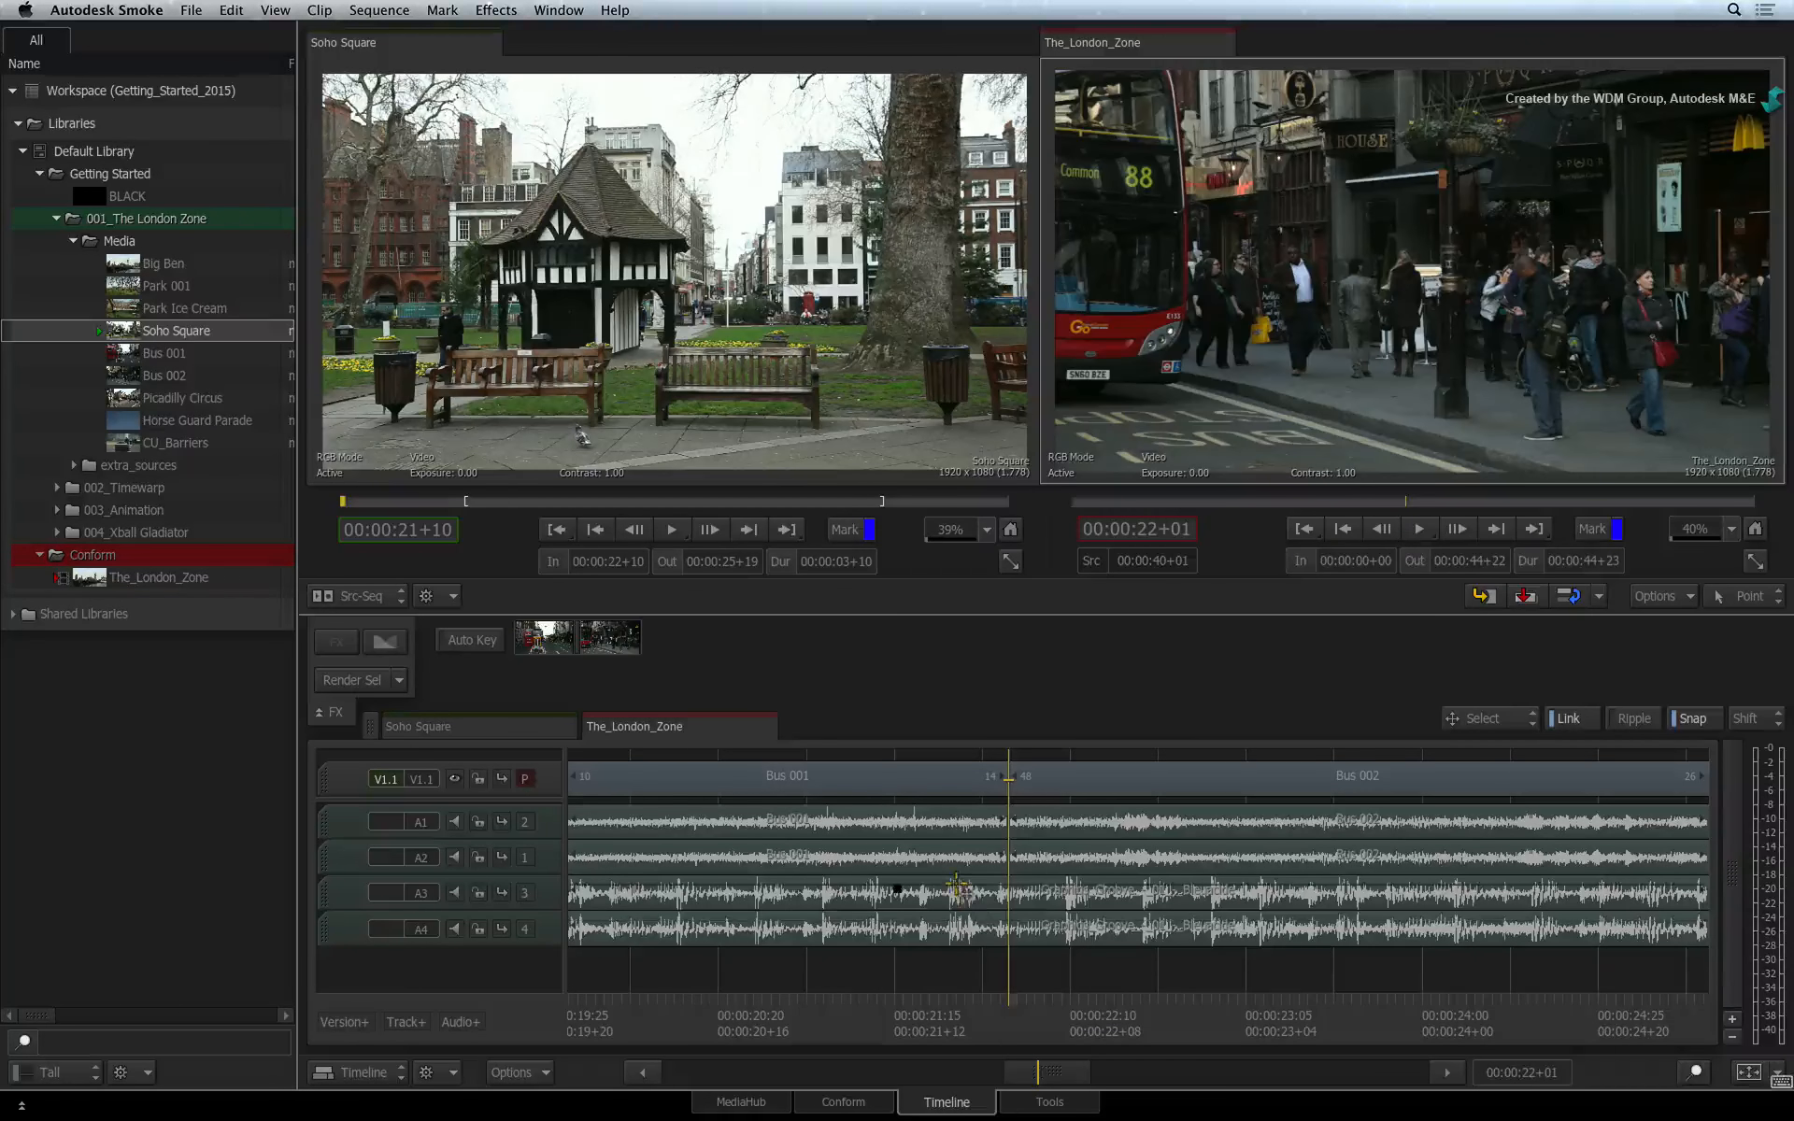
pyautogui.press('super+z')
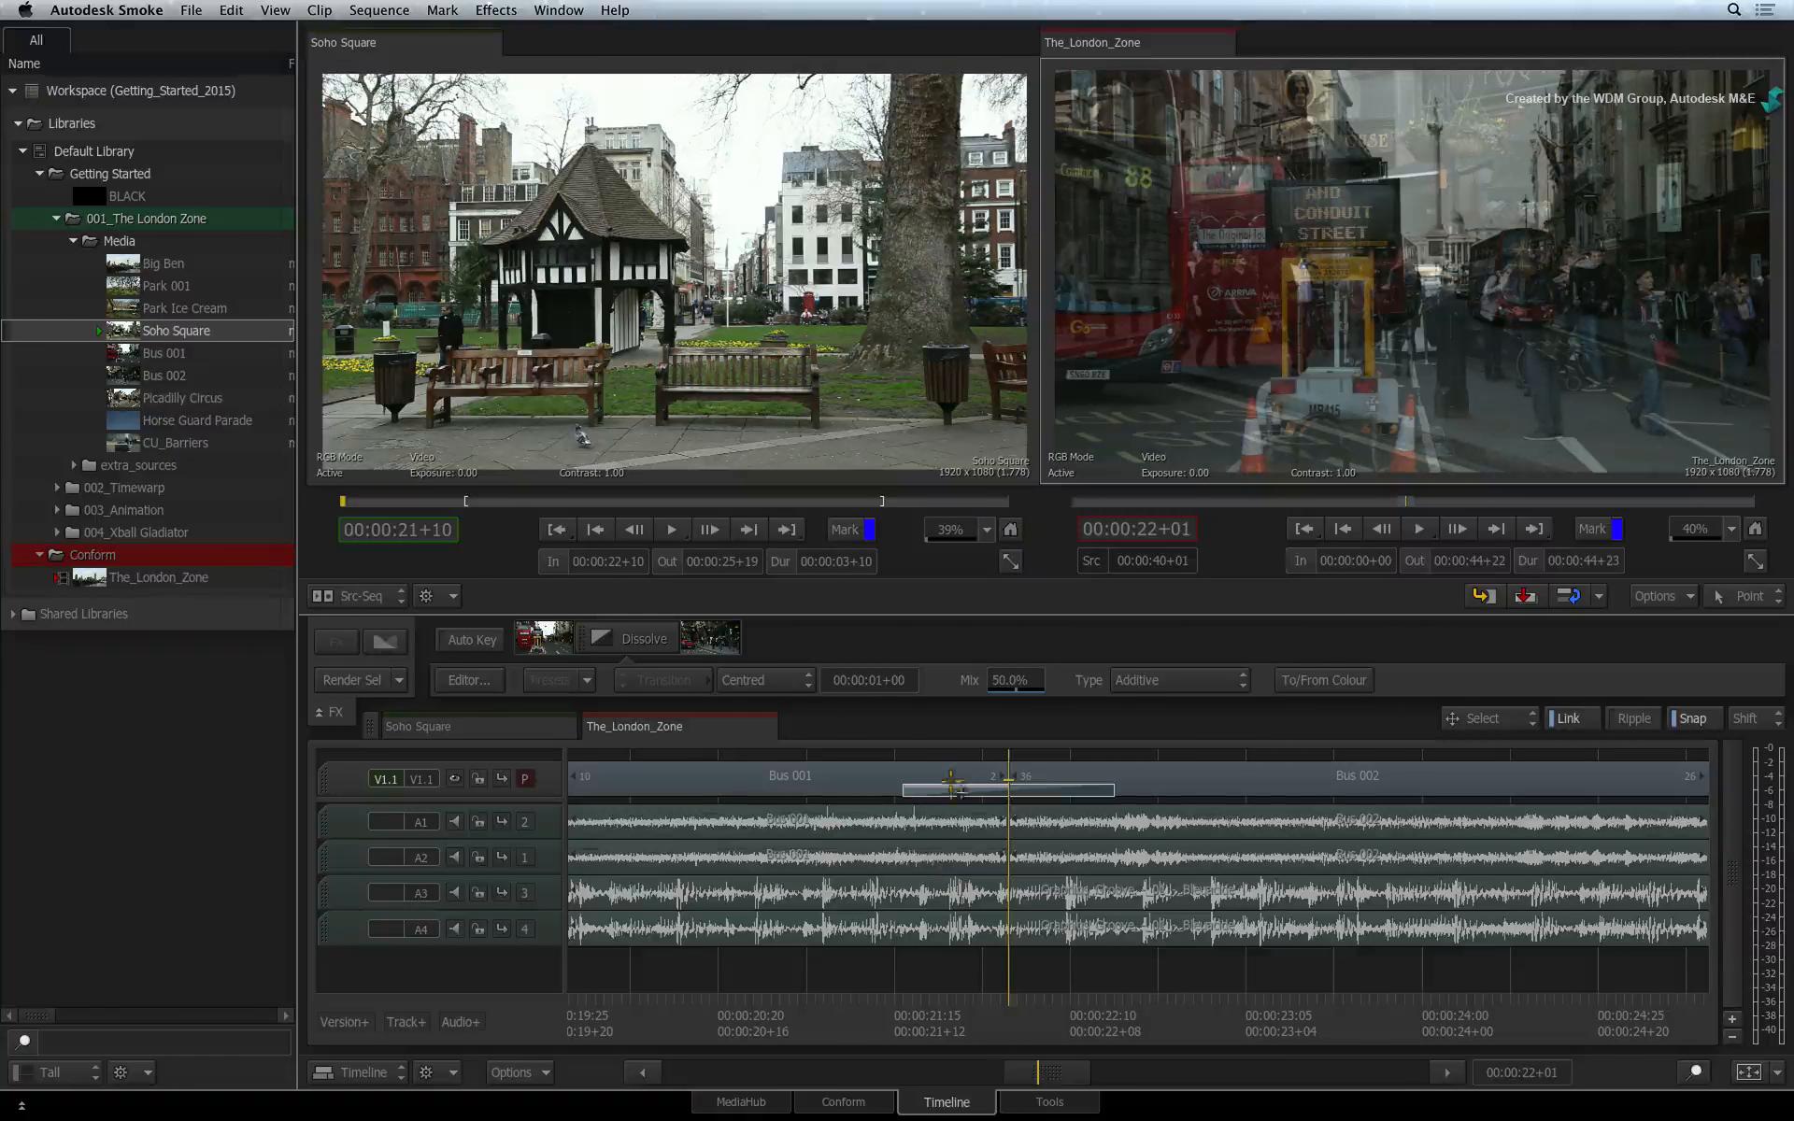
# Step: Remove the dissolve between Bus 001 and Bus 002 and add a wipe in its place
pyautogui.moveTo(953, 785); pyautogui.dragTo(966, 1107)
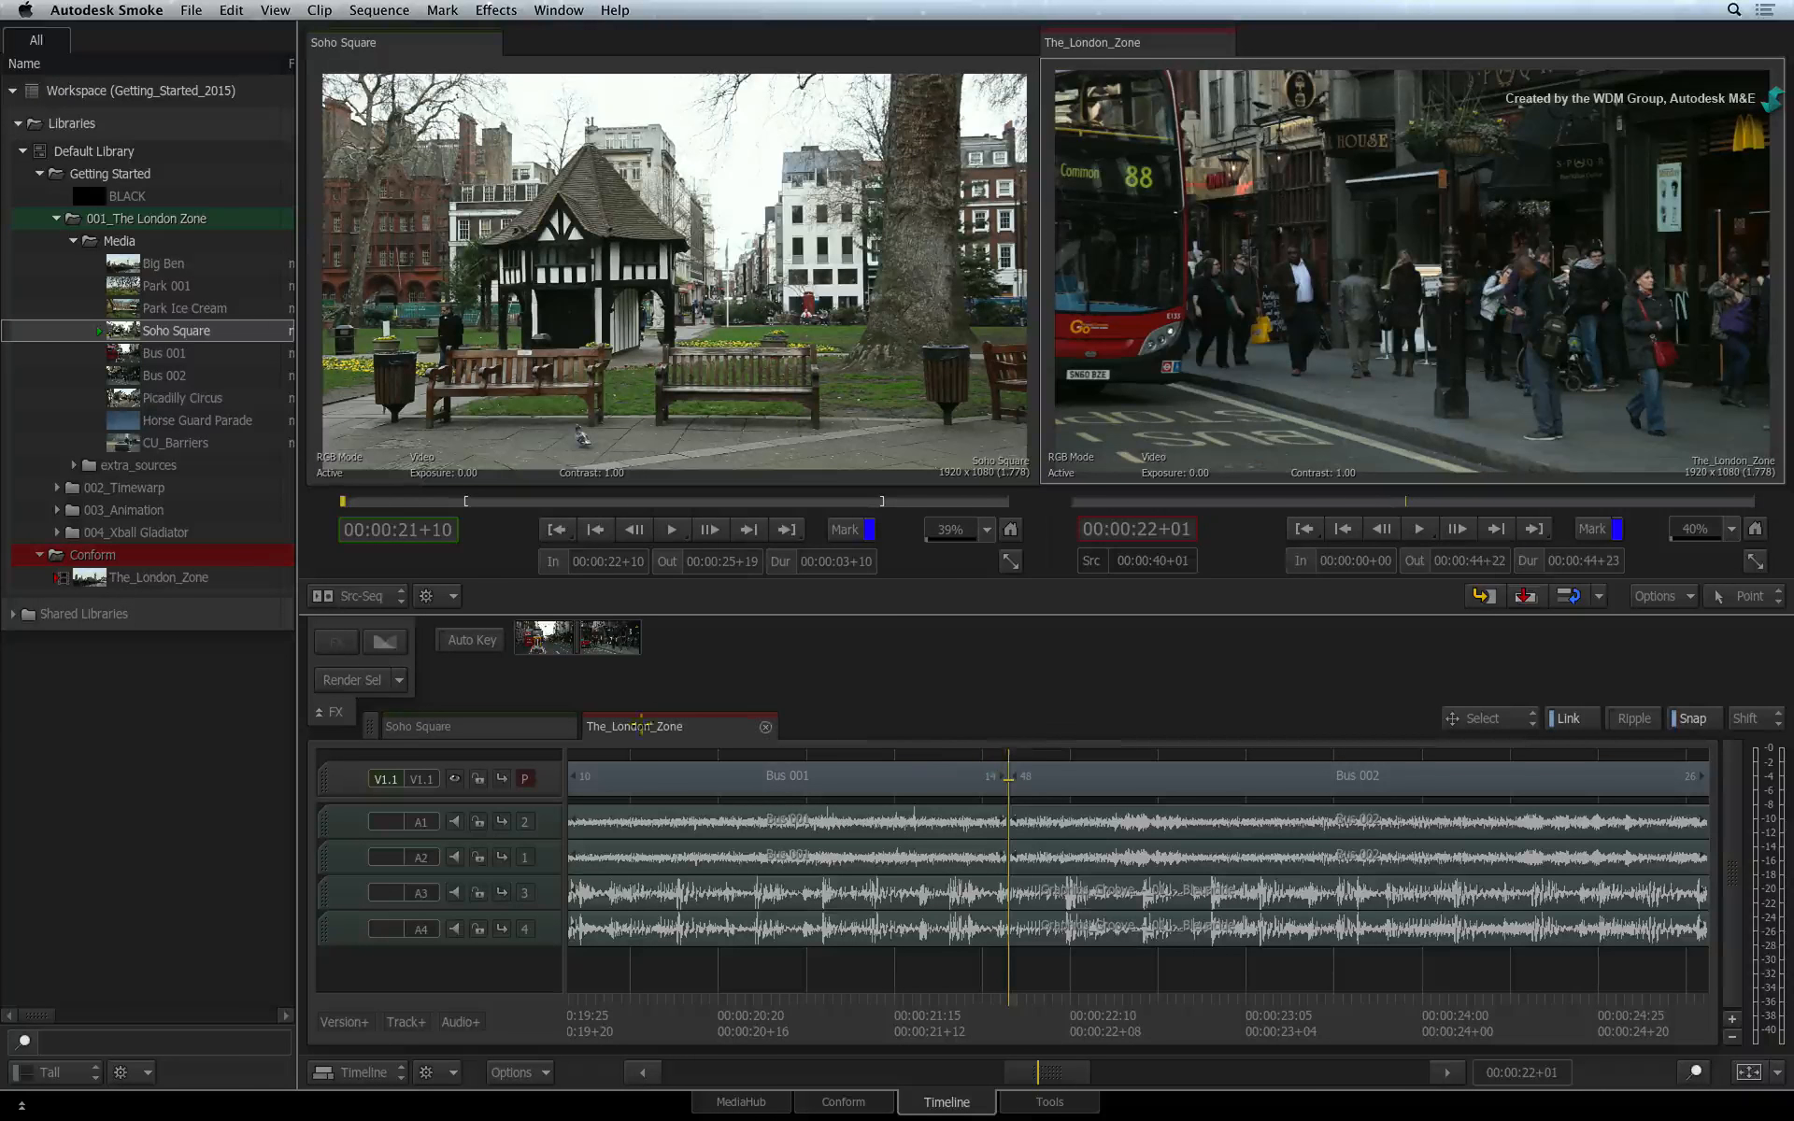
pyautogui.click(388, 644)
pyautogui.click(519, 663)
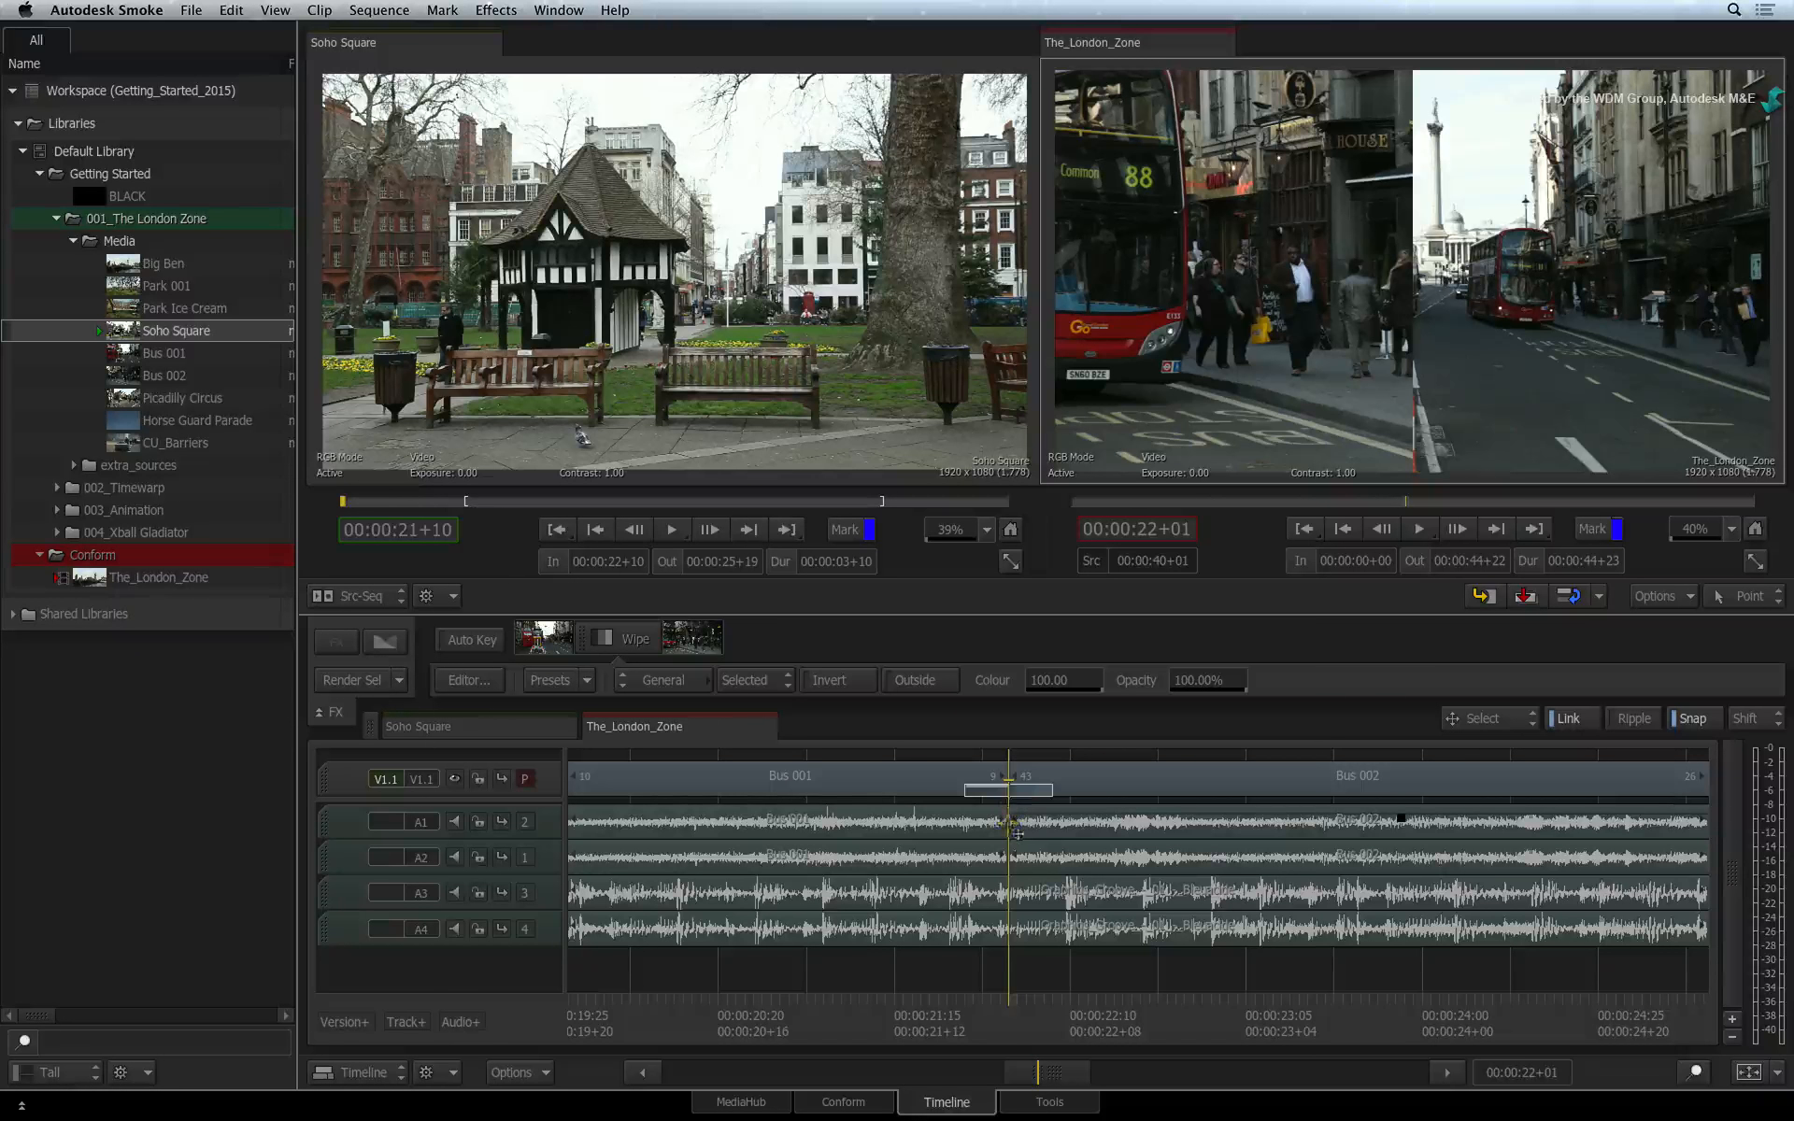
# Step: Set the wipe transition's duration to 00:00:00+20
pyautogui.click(692, 679)
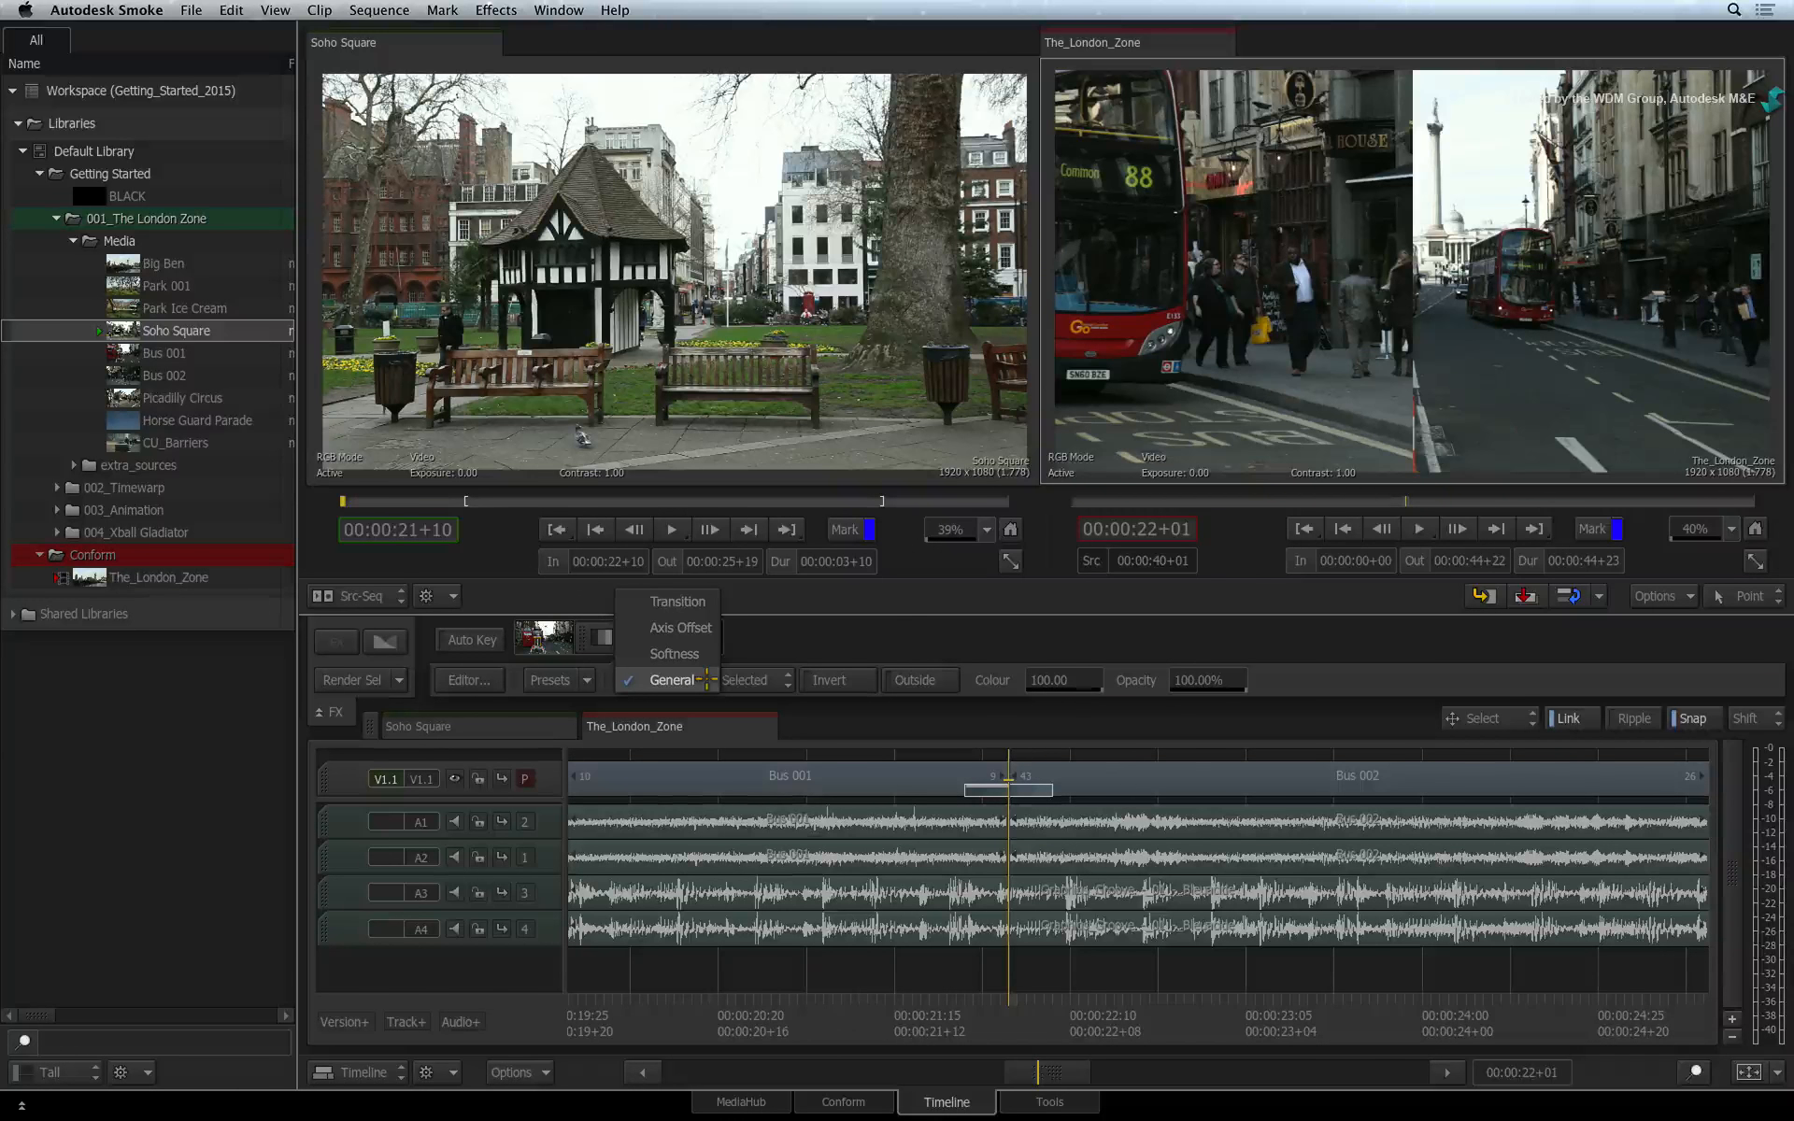
pyautogui.click(678, 602)
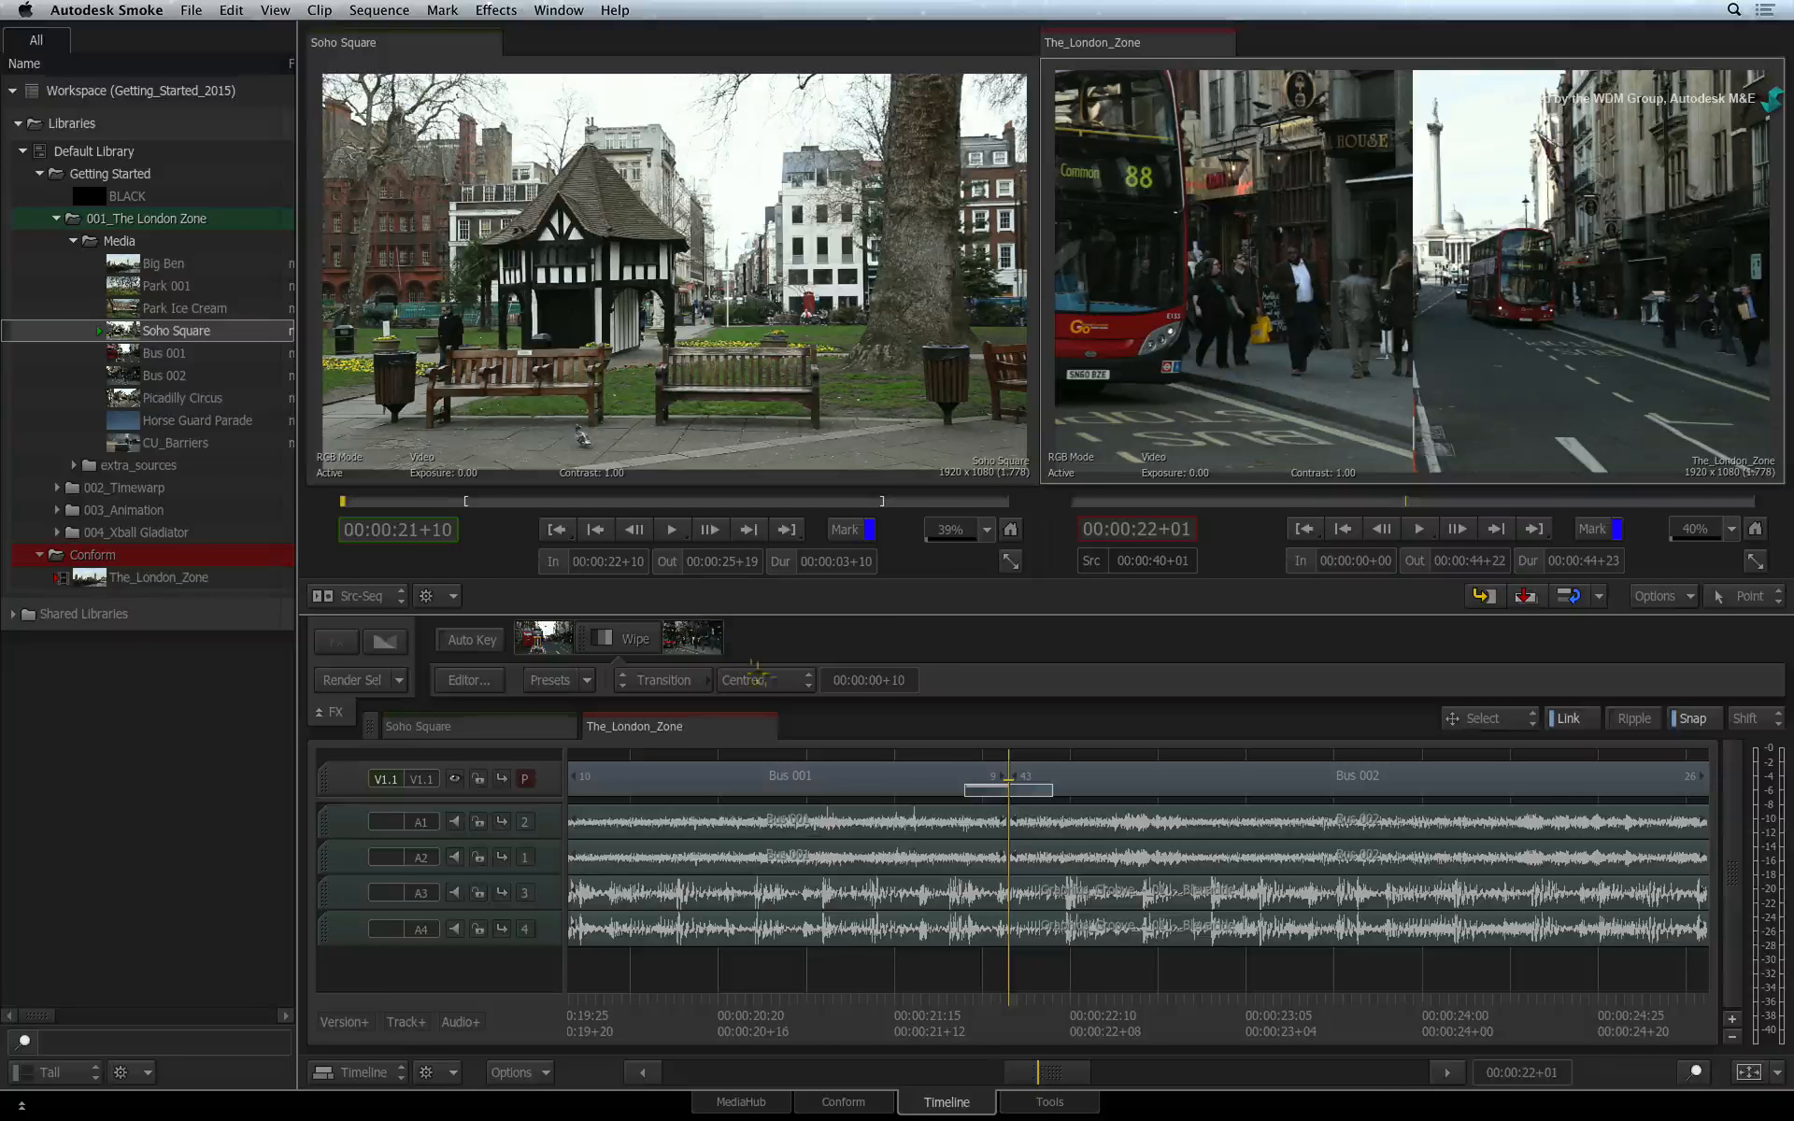
pyautogui.moveTo(882, 689); pyautogui.dragTo(903, 676)
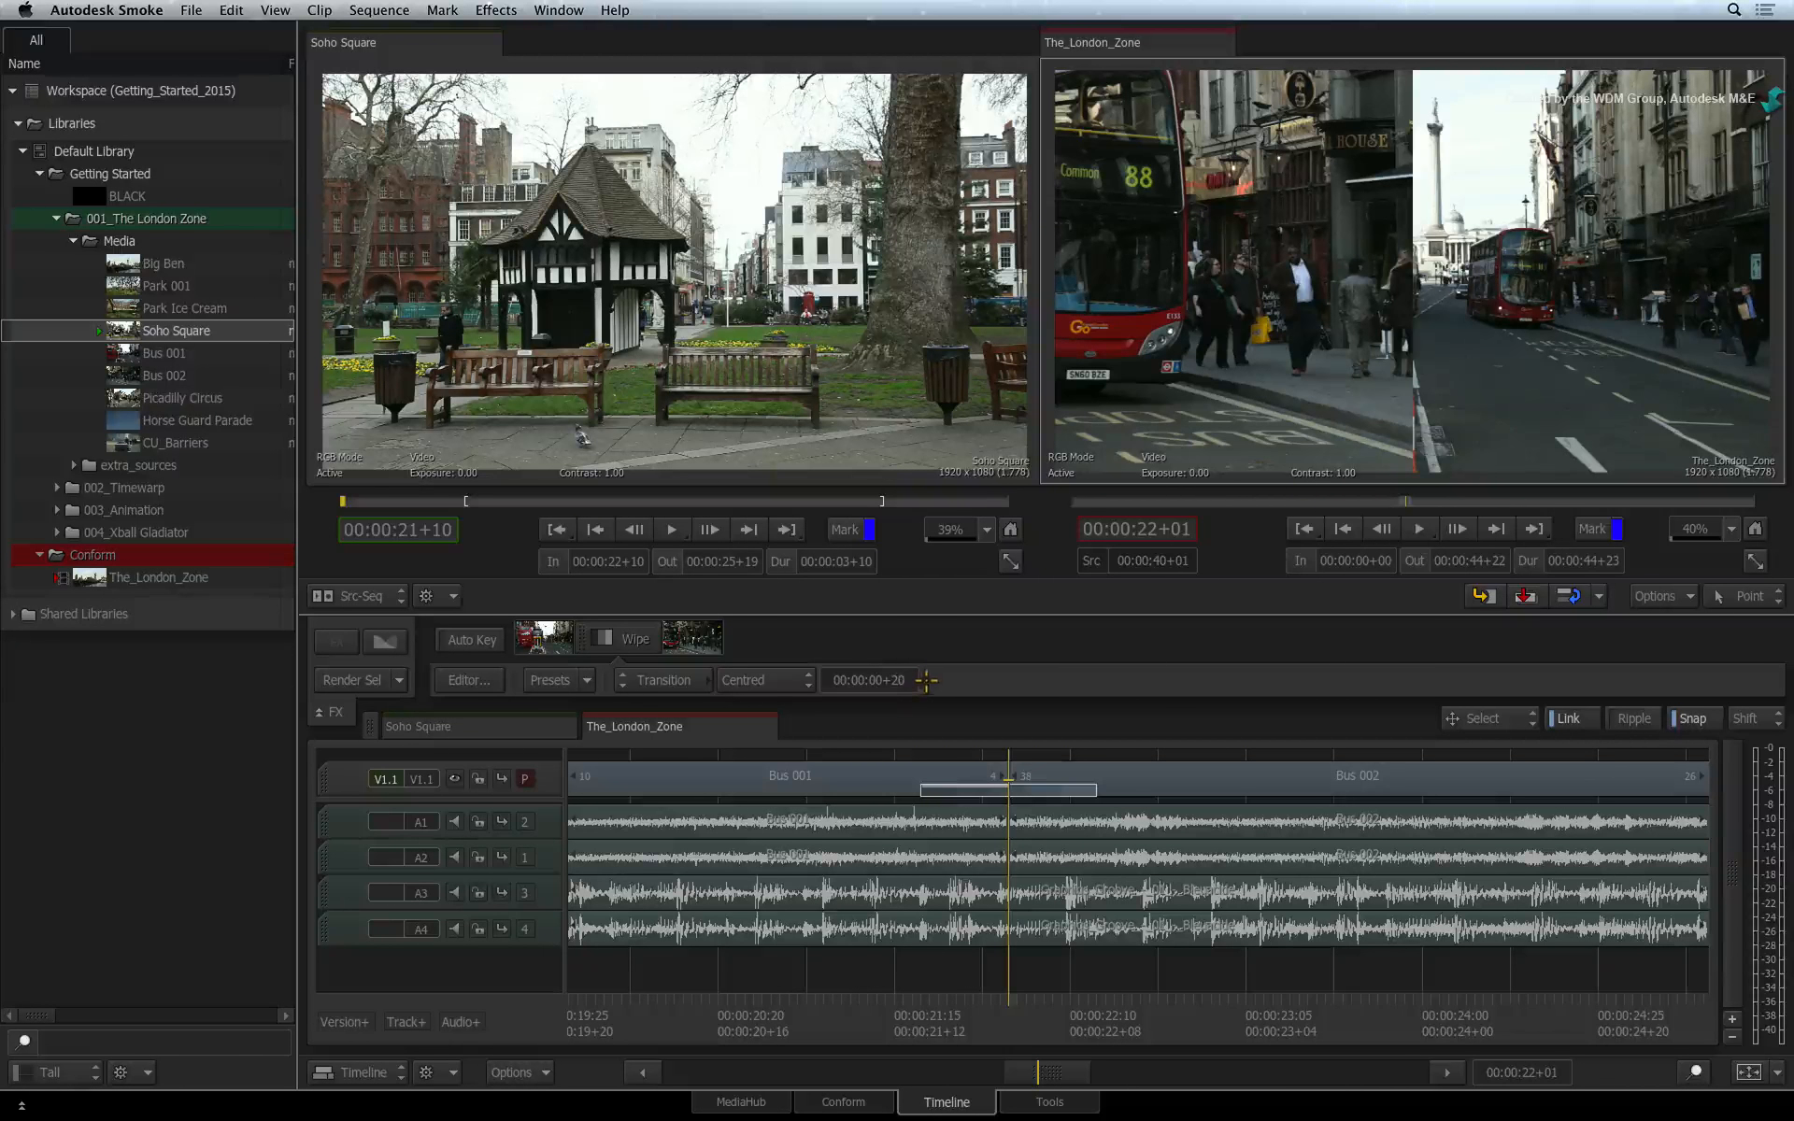
# Step: Review the wipe's General settings, including the Invert option
pyautogui.click(692, 681)
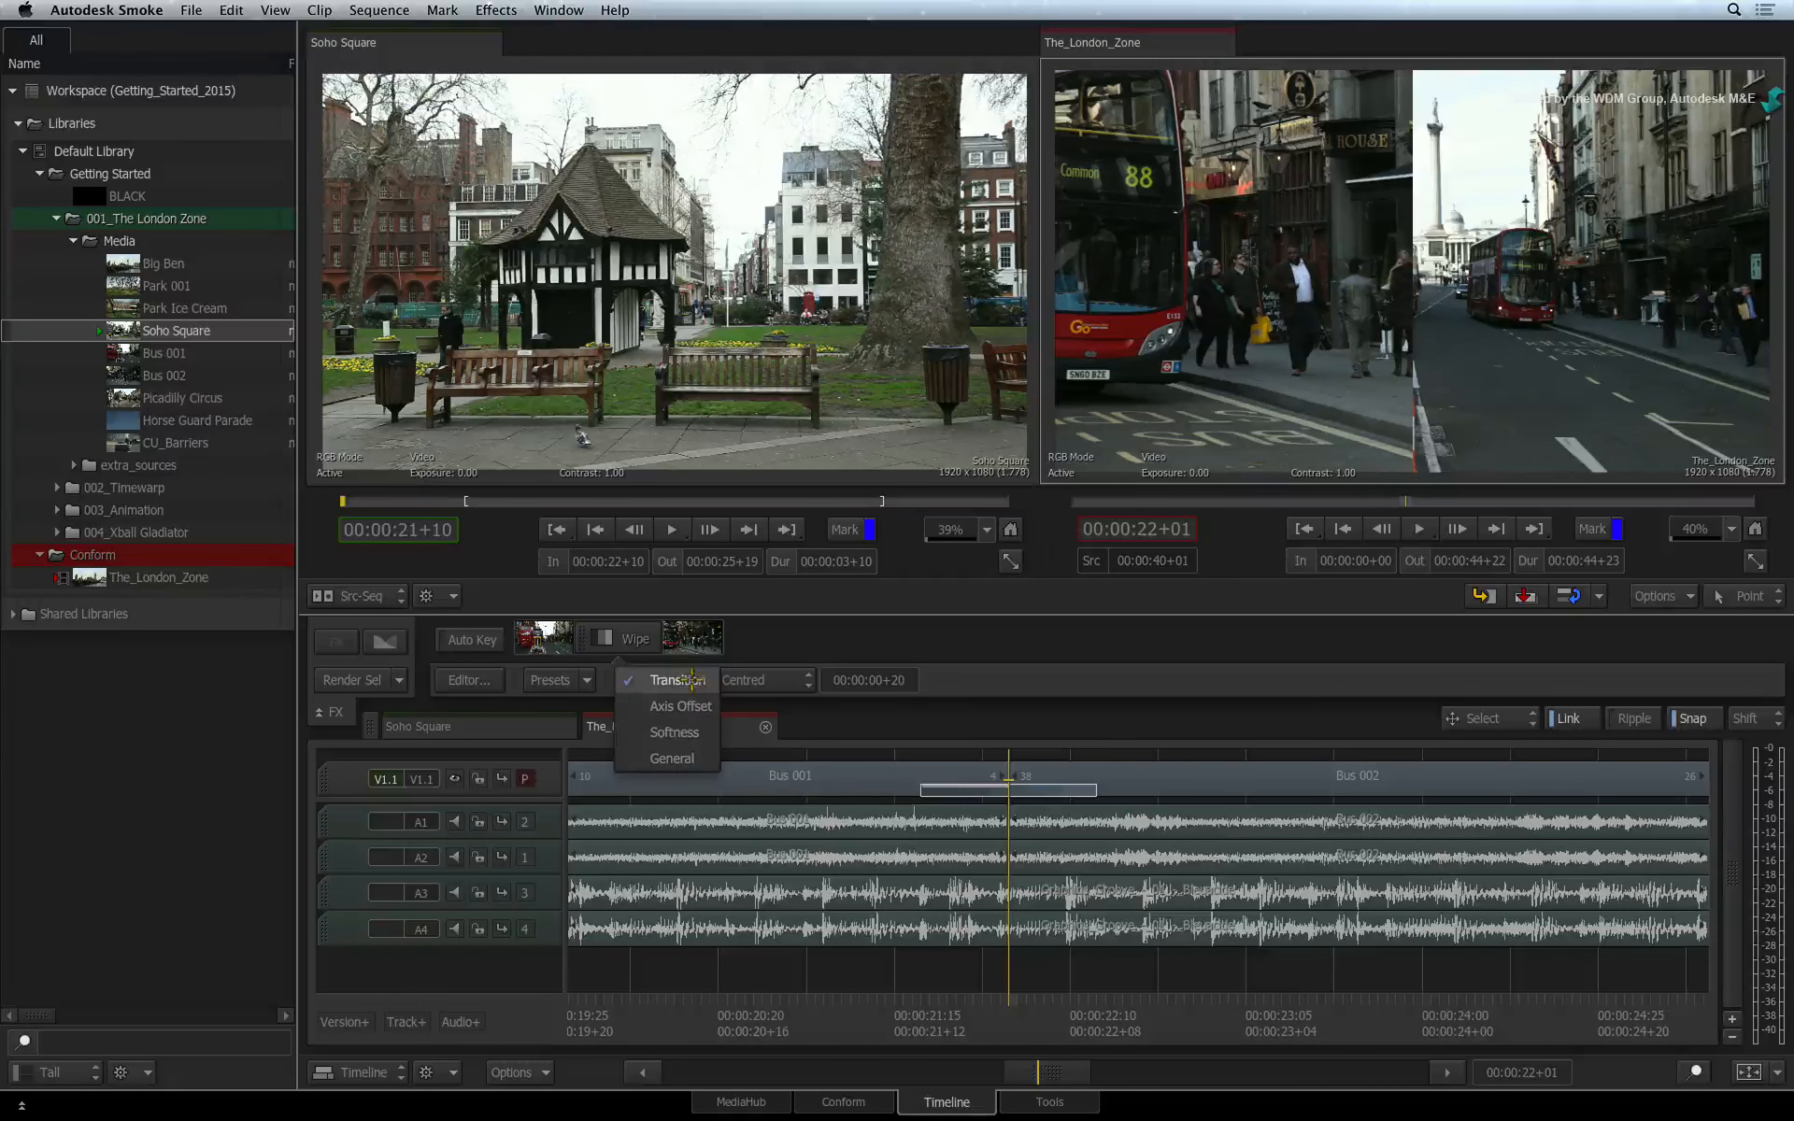
pyautogui.click(690, 759)
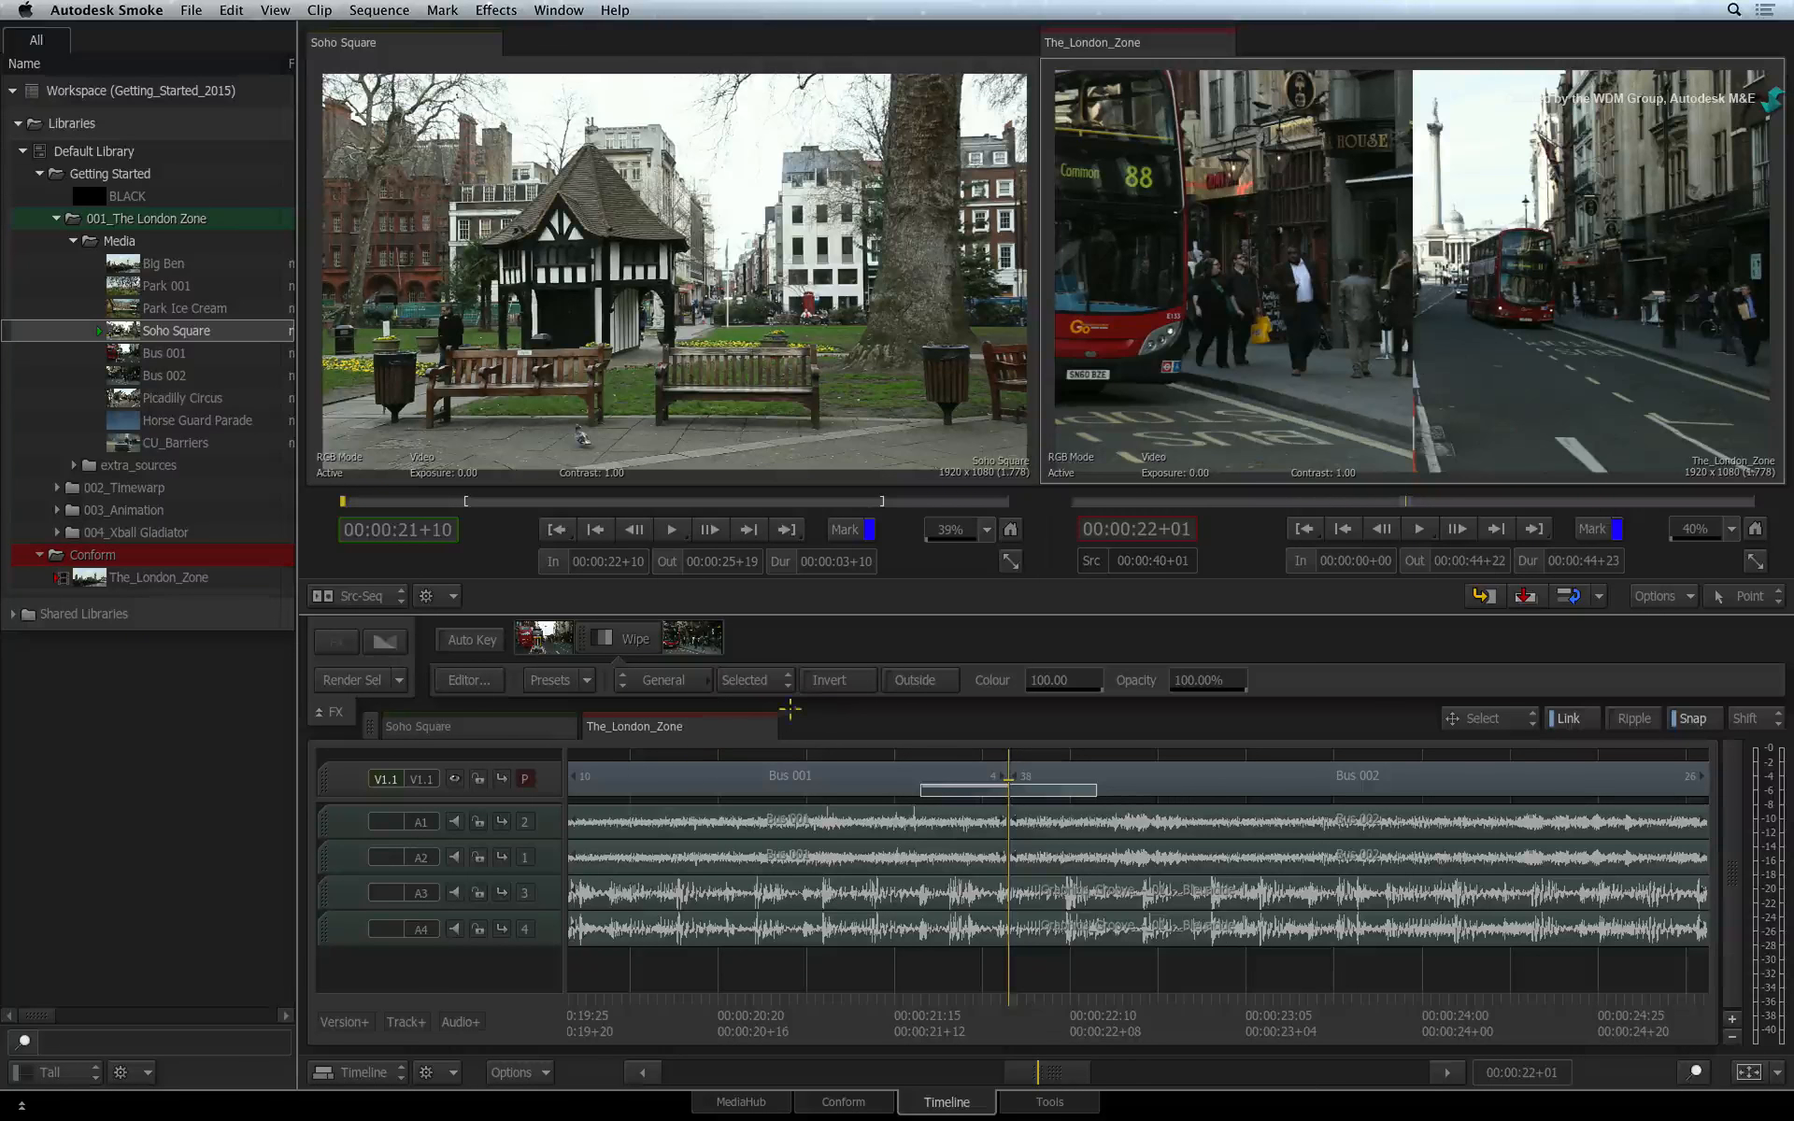
pyautogui.click(839, 681)
# Step: Set the wipe's Softness offset to 17.00
pyautogui.click(708, 681)
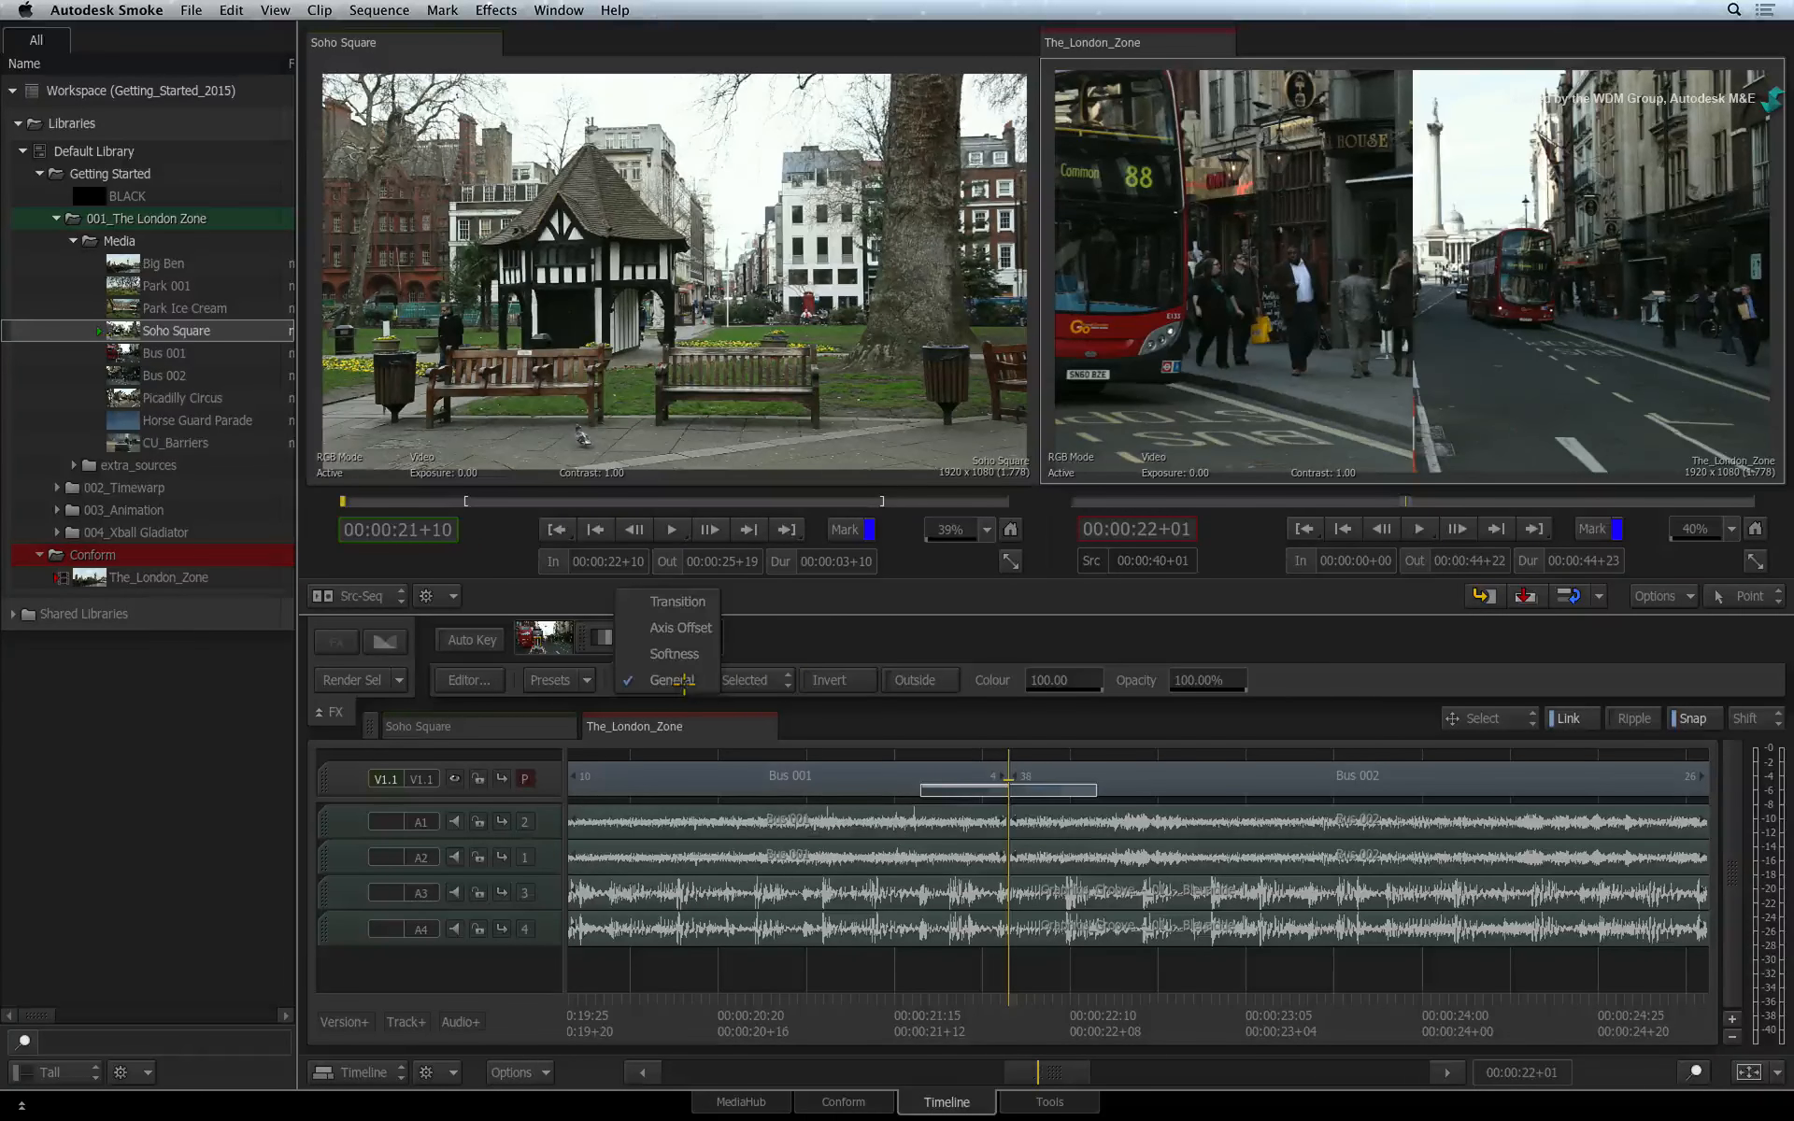
pyautogui.click(677, 655)
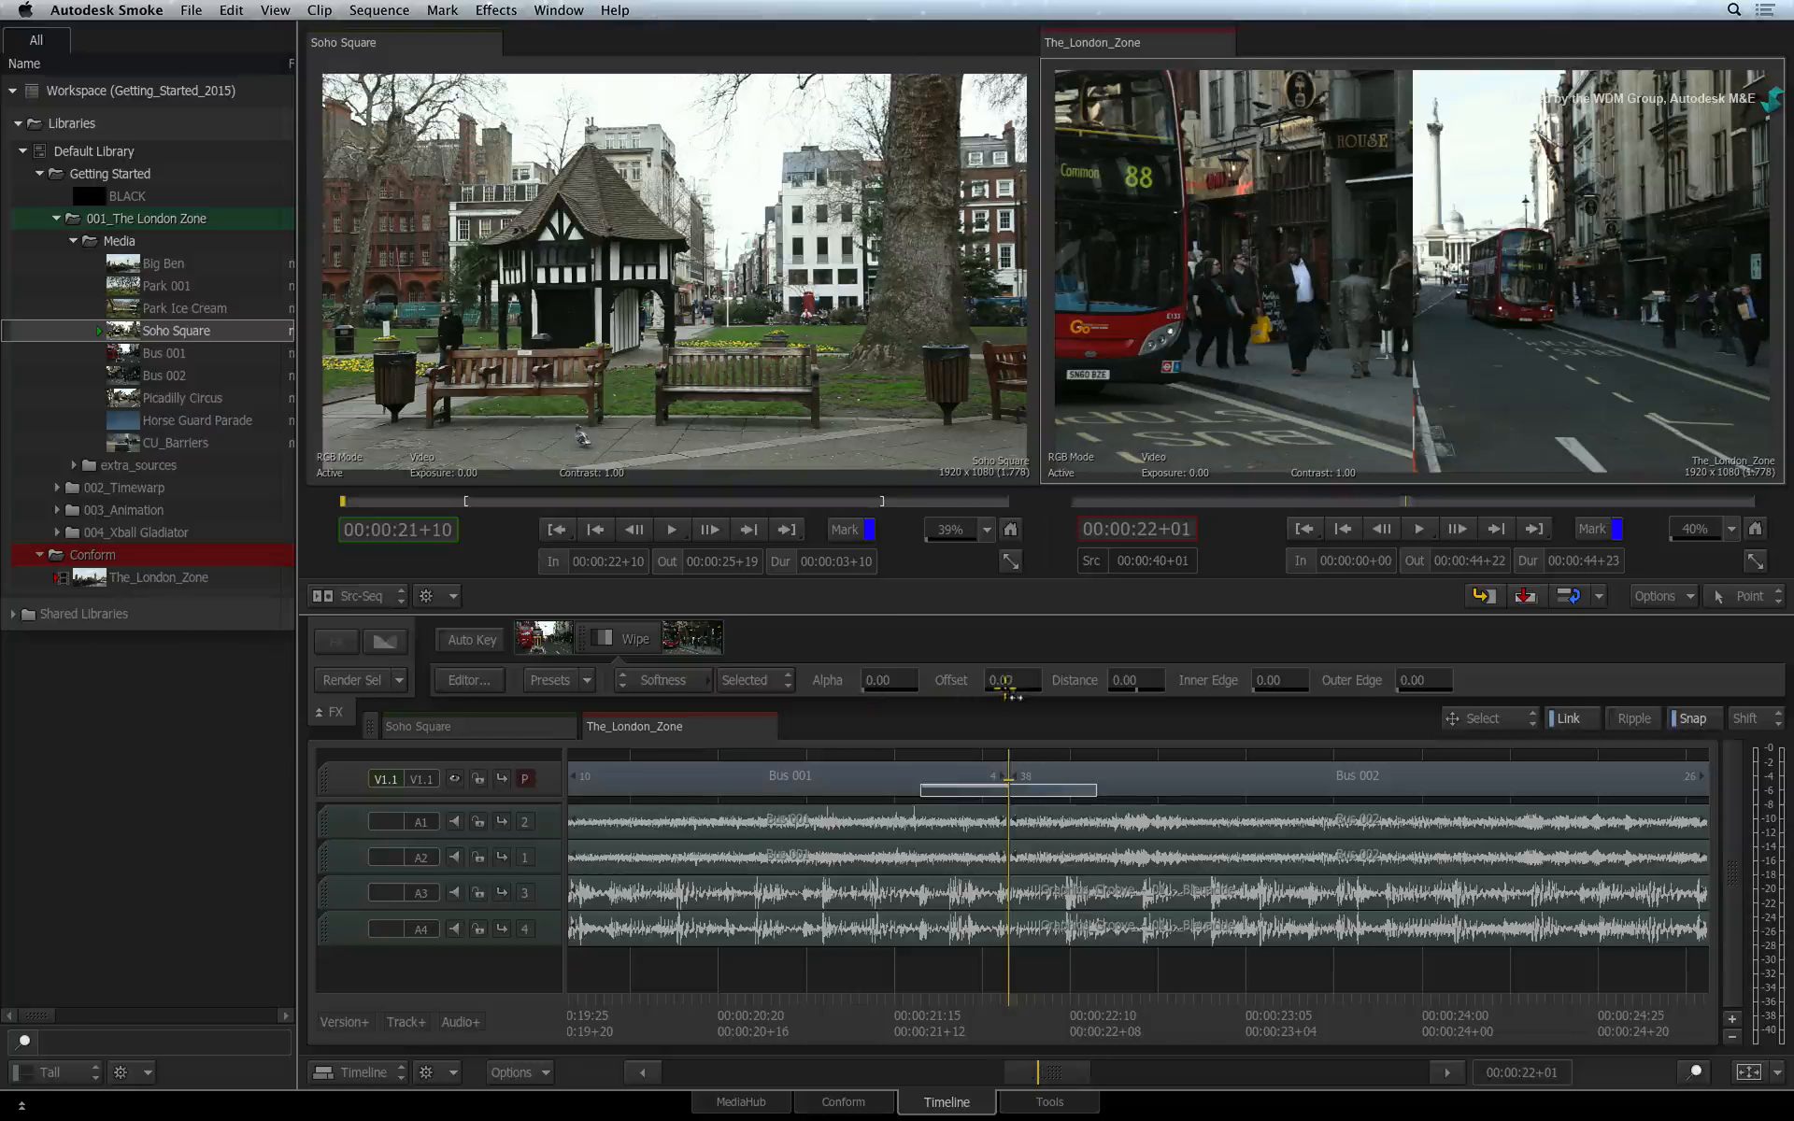
pyautogui.moveTo(1010, 685); pyautogui.dragTo(1028, 686)
# Step: Review the wipe's Axis Offset settings and return to its General settings
pyautogui.click(692, 681)
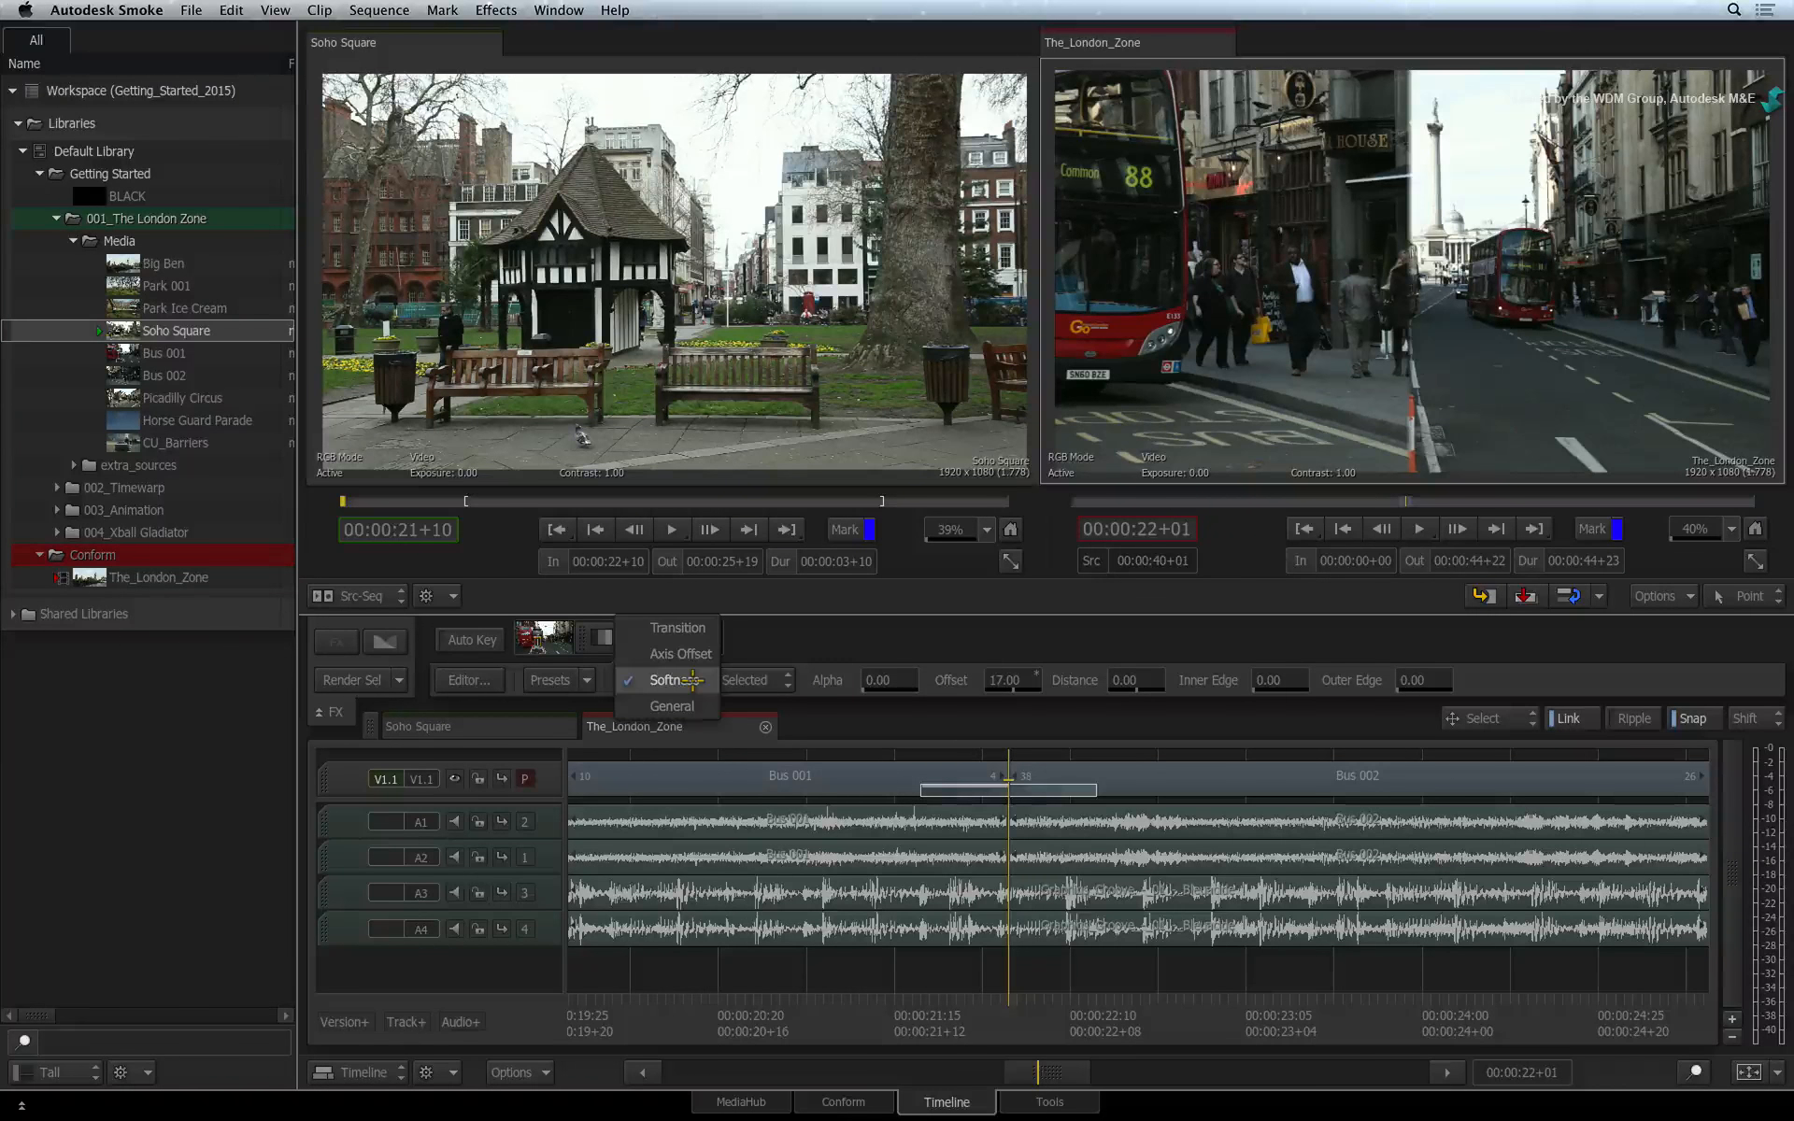
pyautogui.click(693, 654)
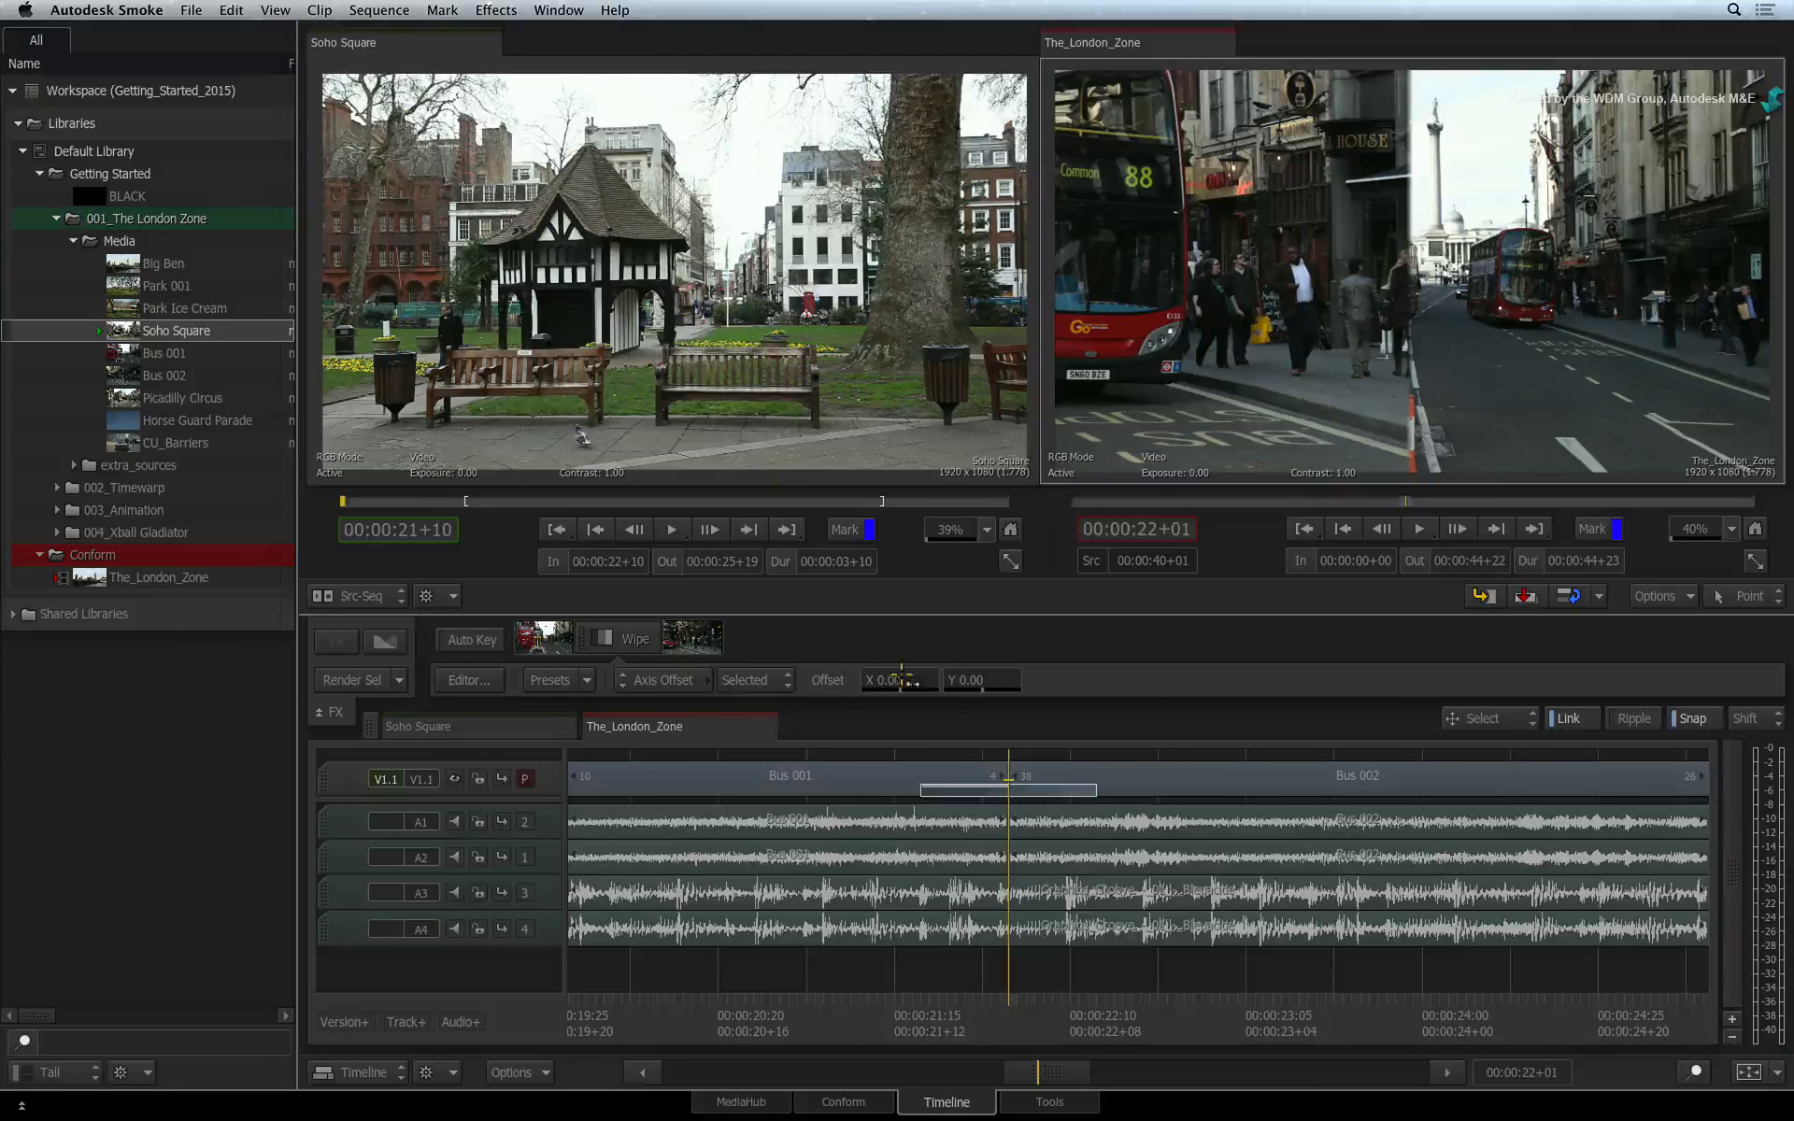
pyautogui.moveTo(905, 677); pyautogui.dragTo(896, 661)
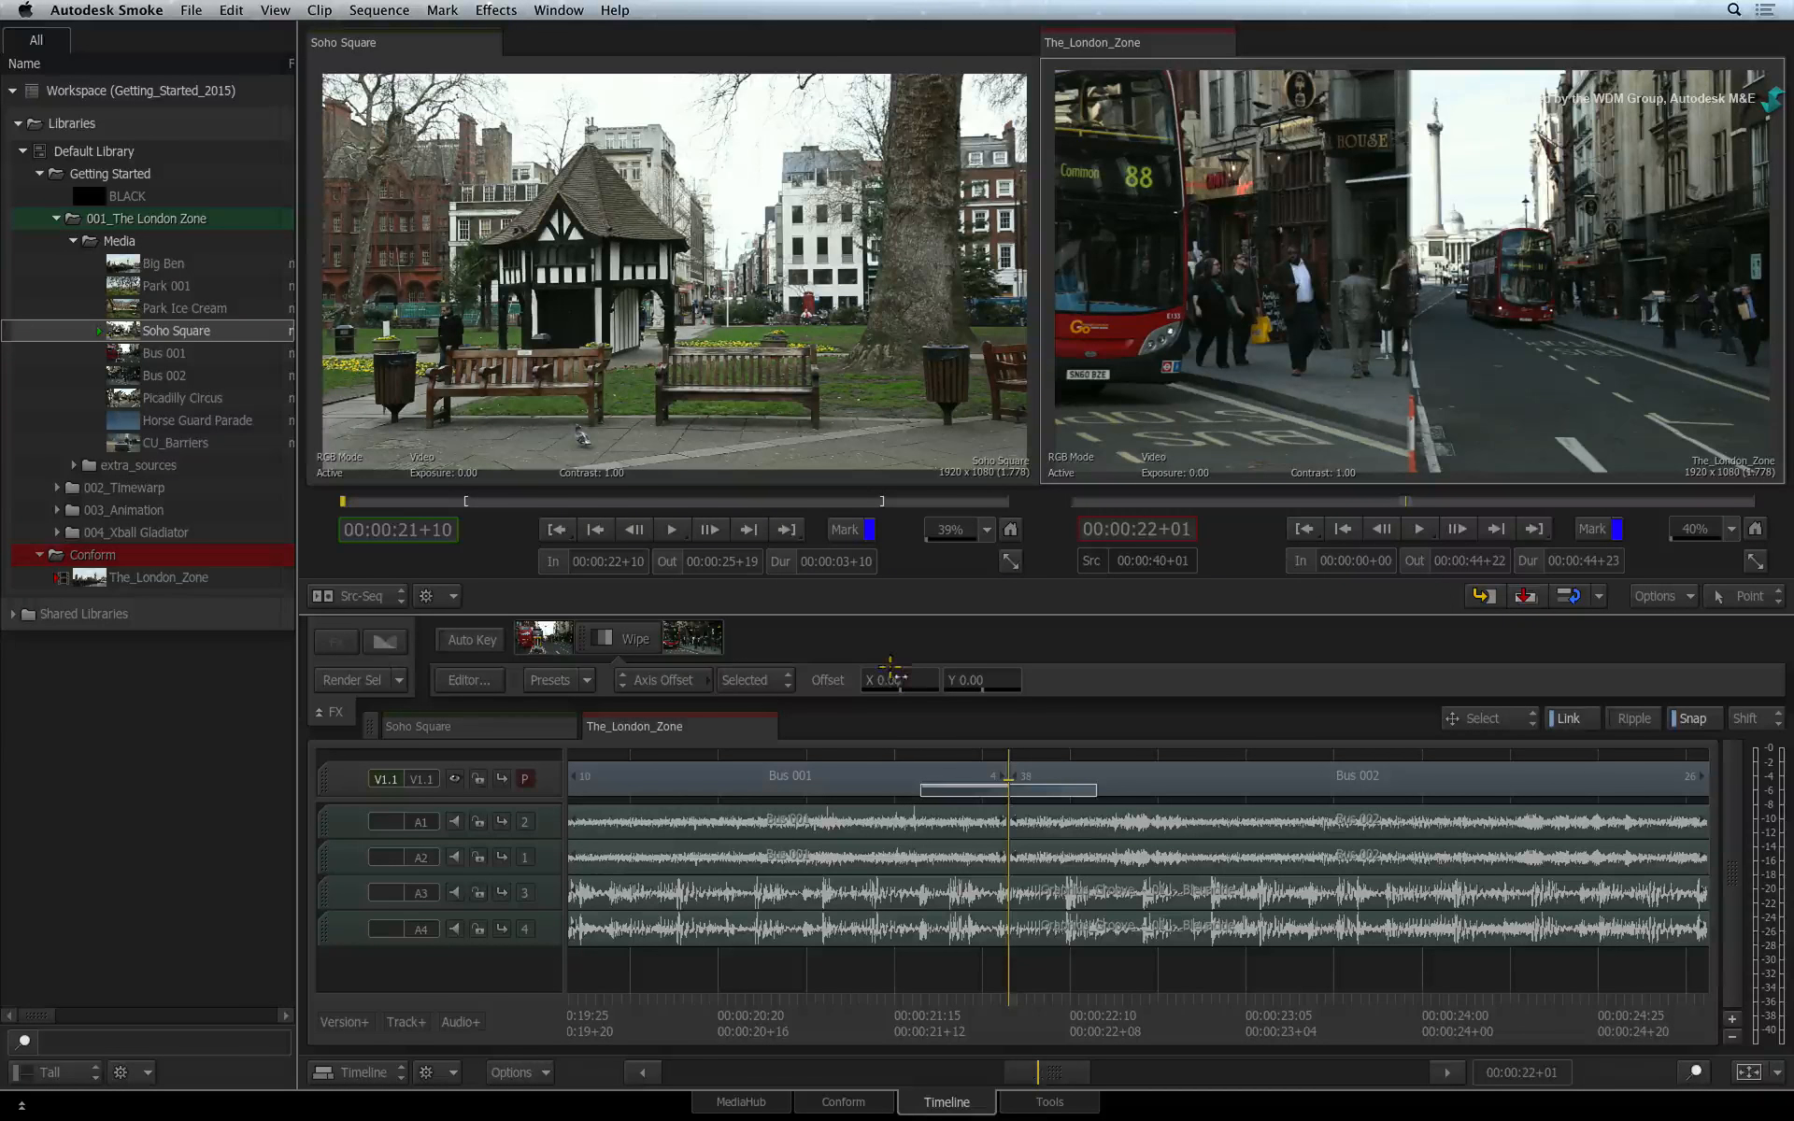
pyautogui.click(680, 680)
pyautogui.click(672, 732)
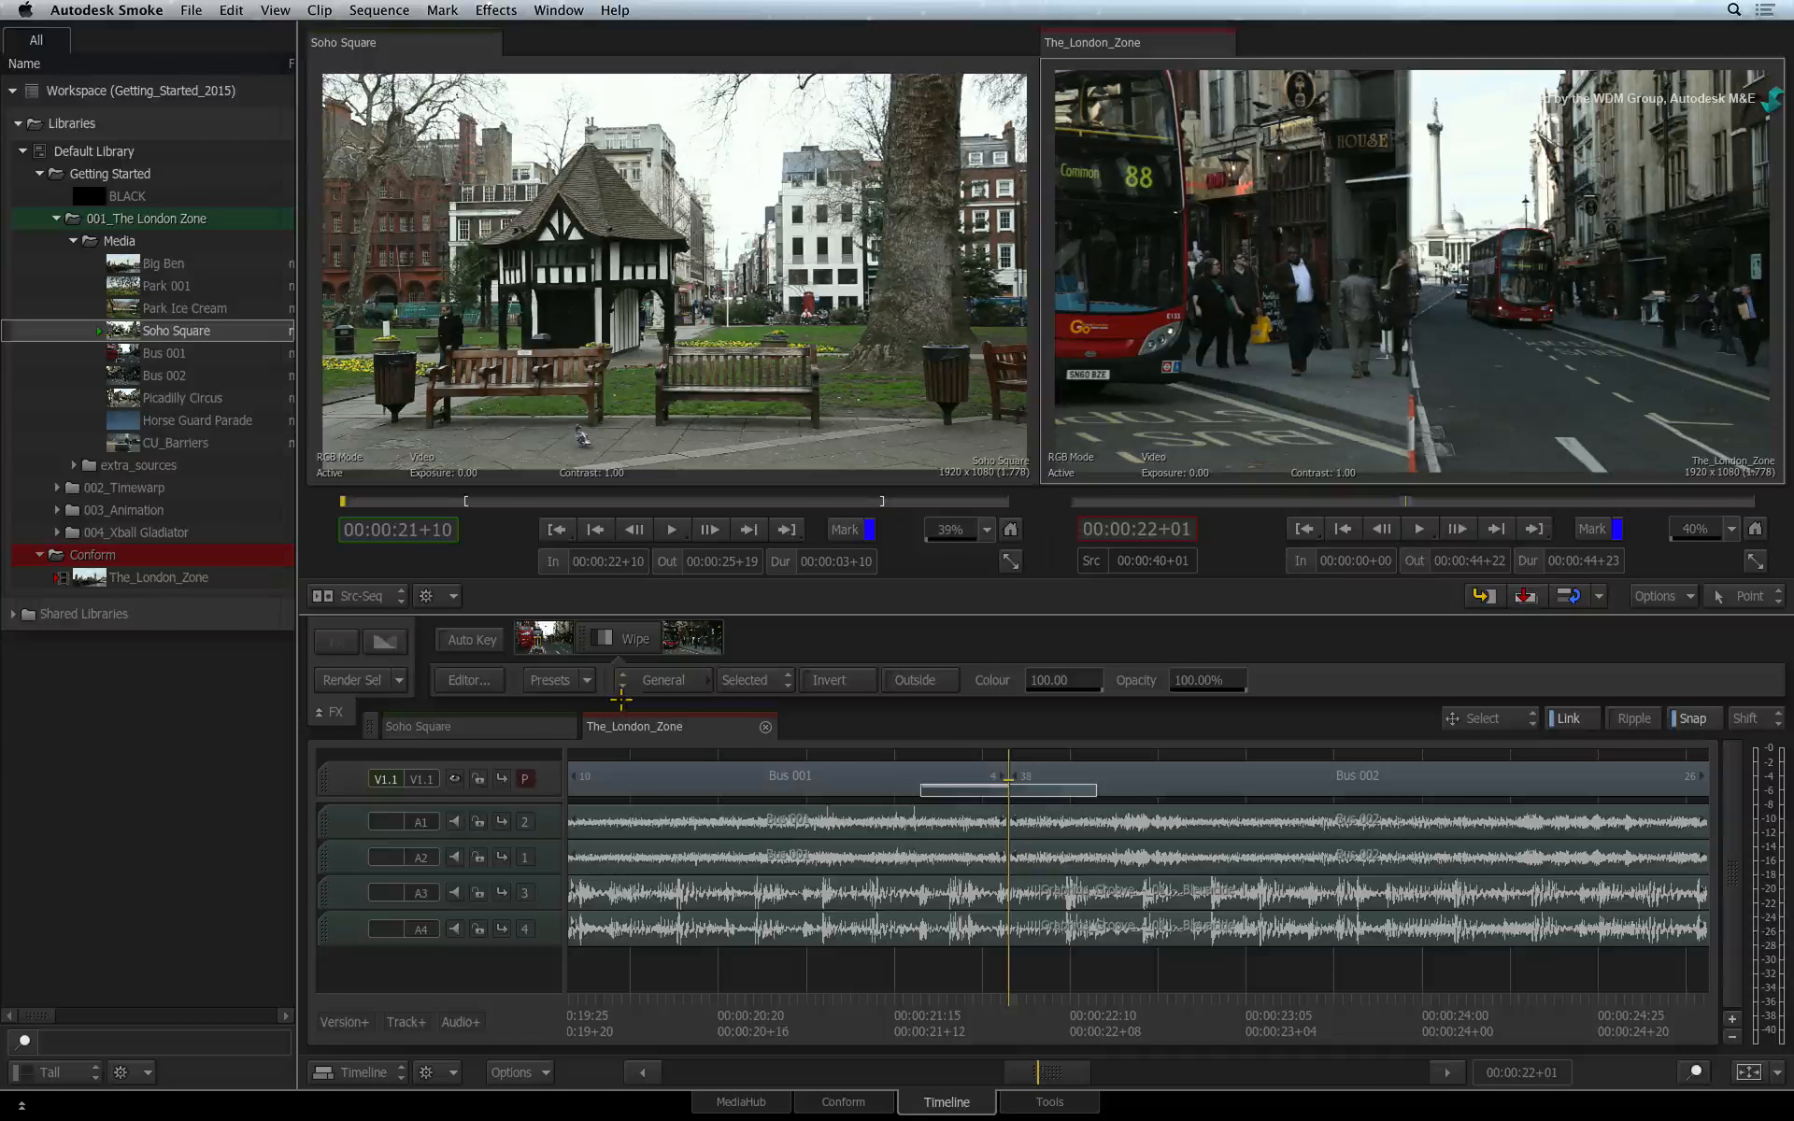
# Step: Load the SMPTE preset 021-BarnDoorsVertical onto the wipe, replacing its current setup
pyautogui.click(587, 679)
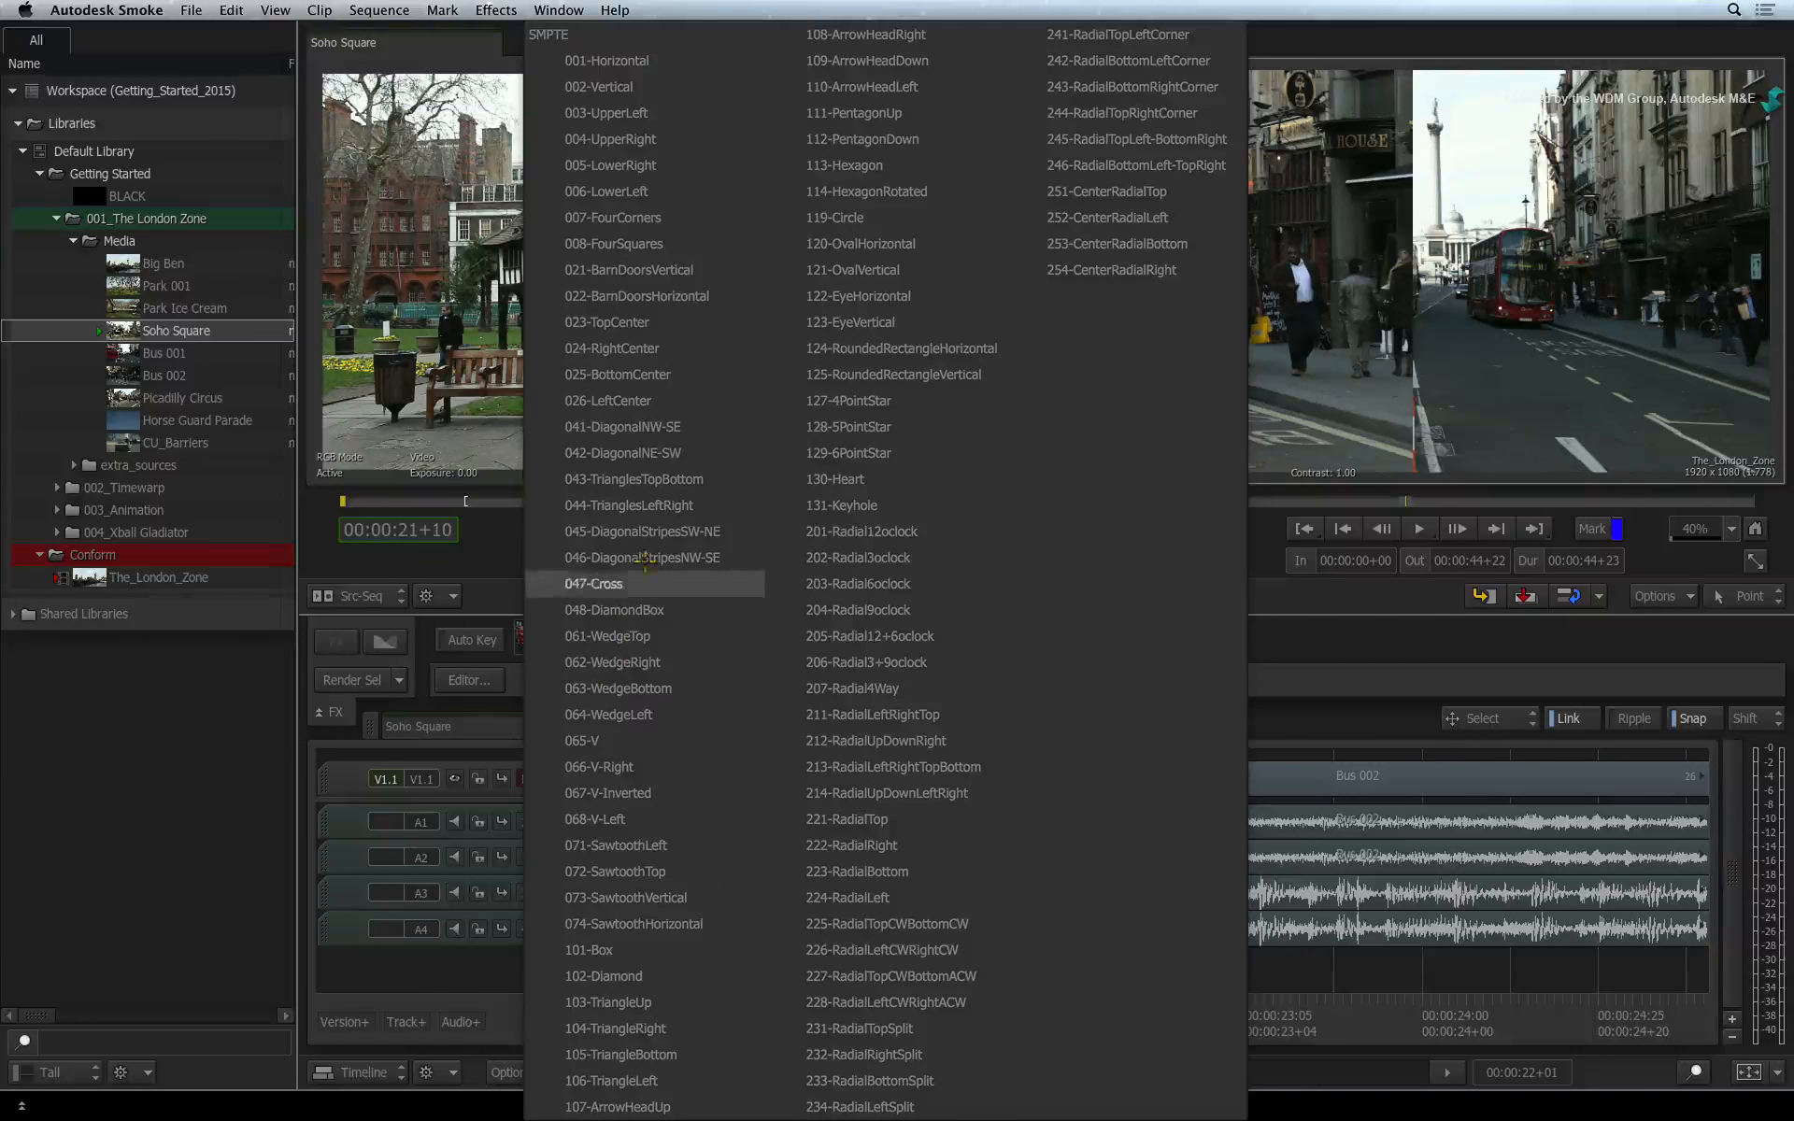
pyautogui.click(628, 270)
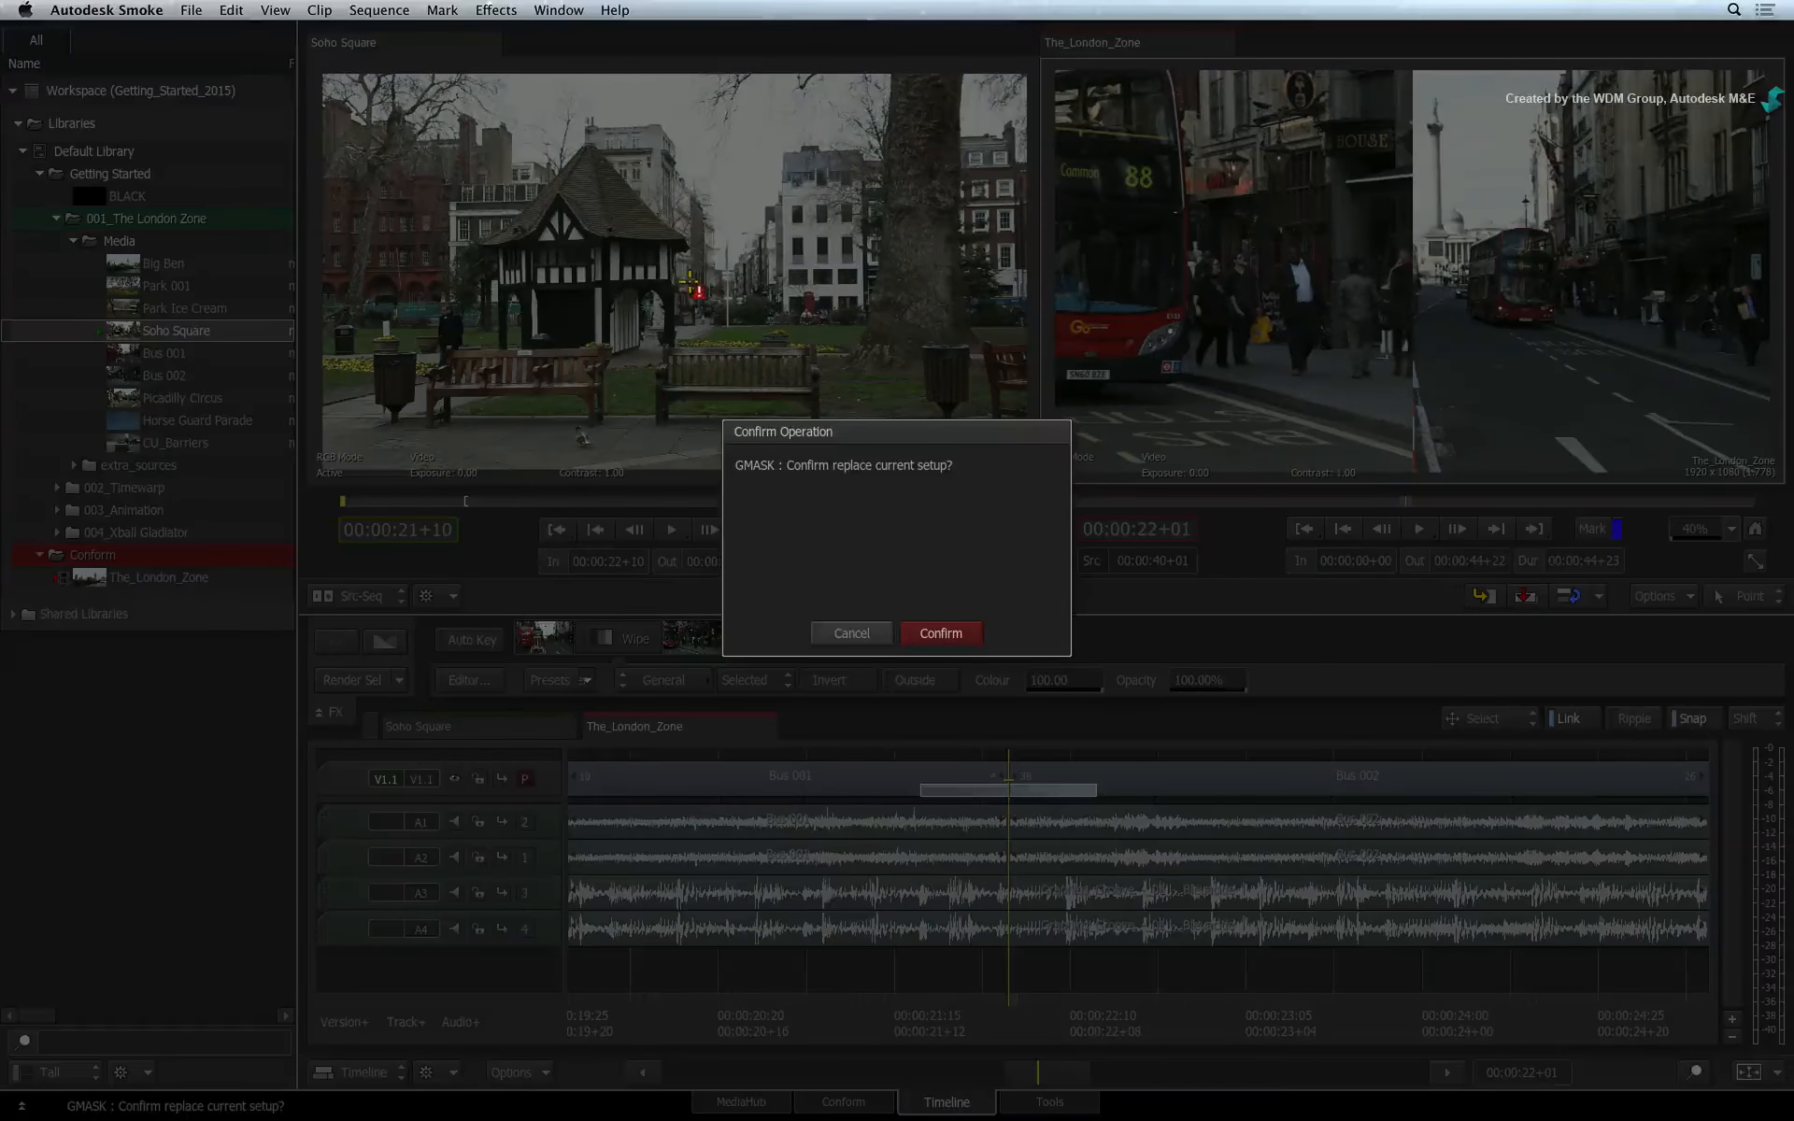
pyautogui.press('Return')
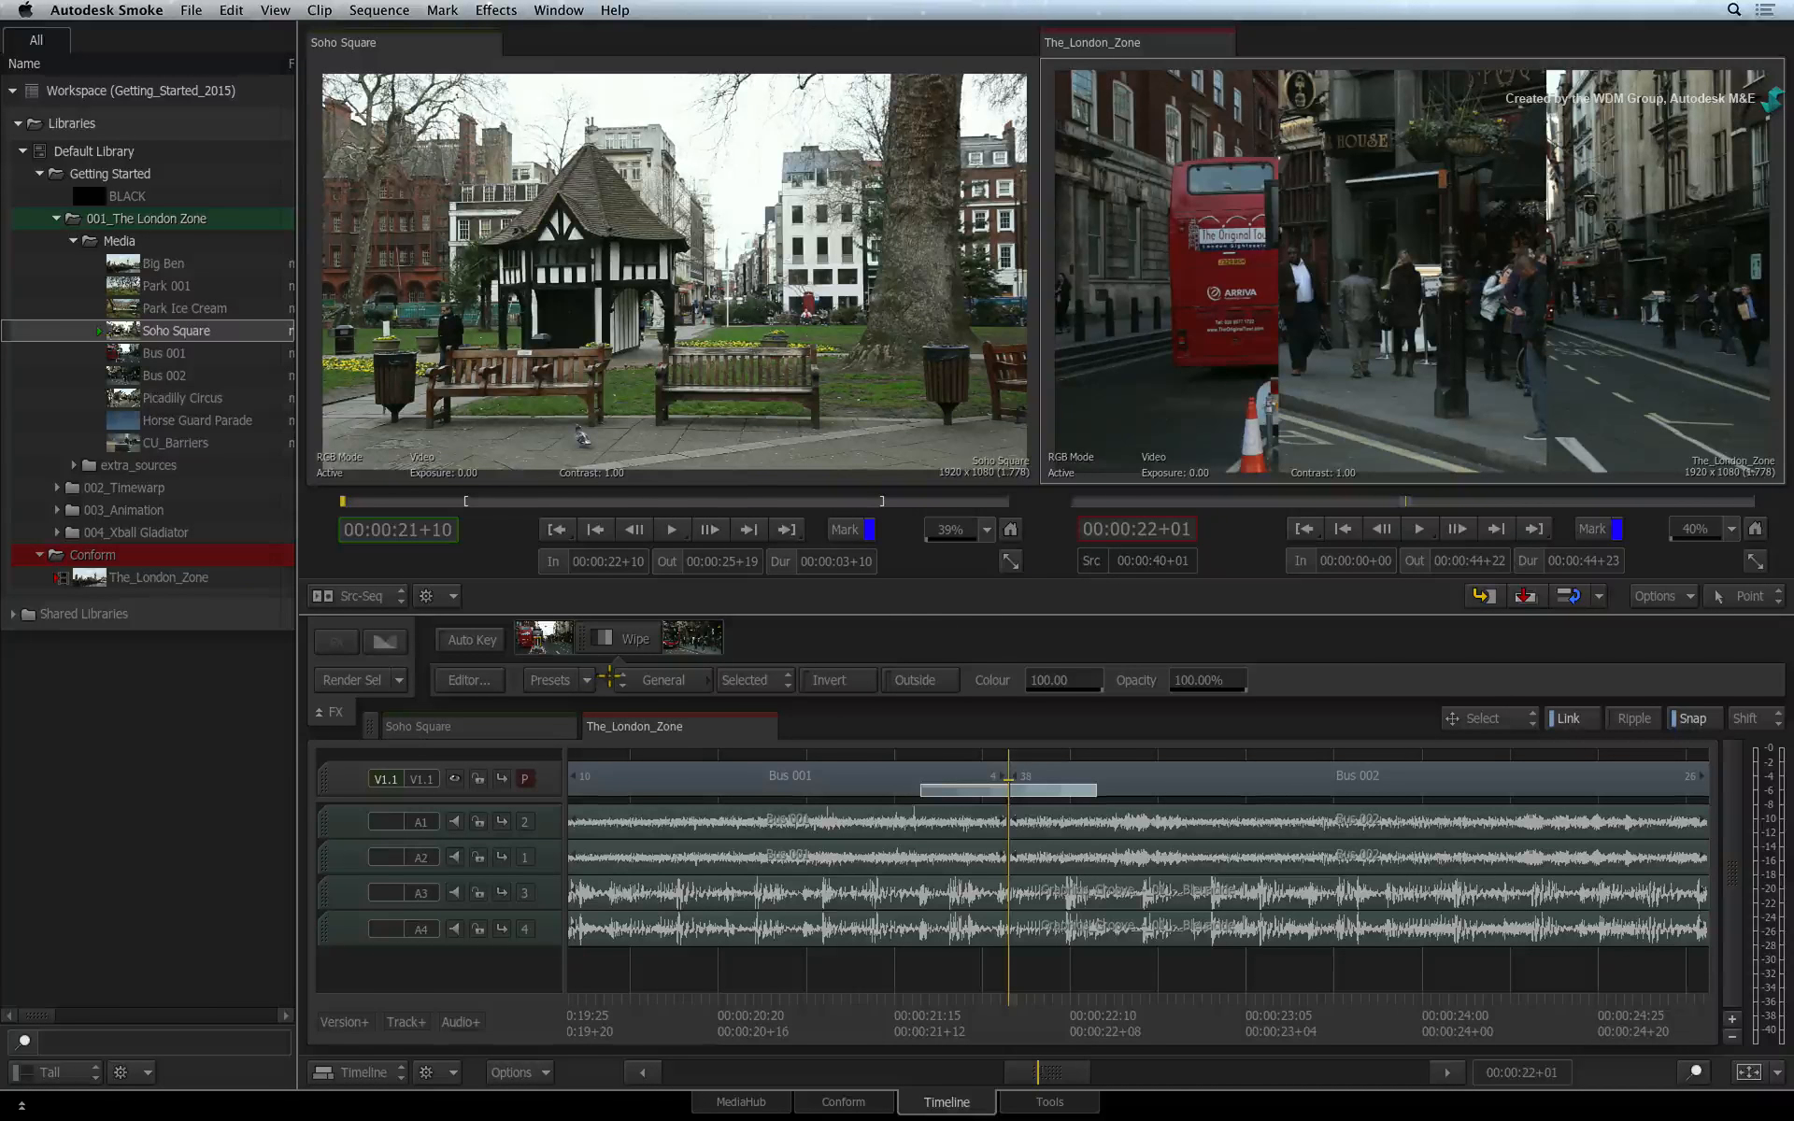
# Step: Browse the SMPTE wipe presets as titles and as proxies, and load 120-OvalHorizontal over the wipe's current setup
pyautogui.click(542, 678)
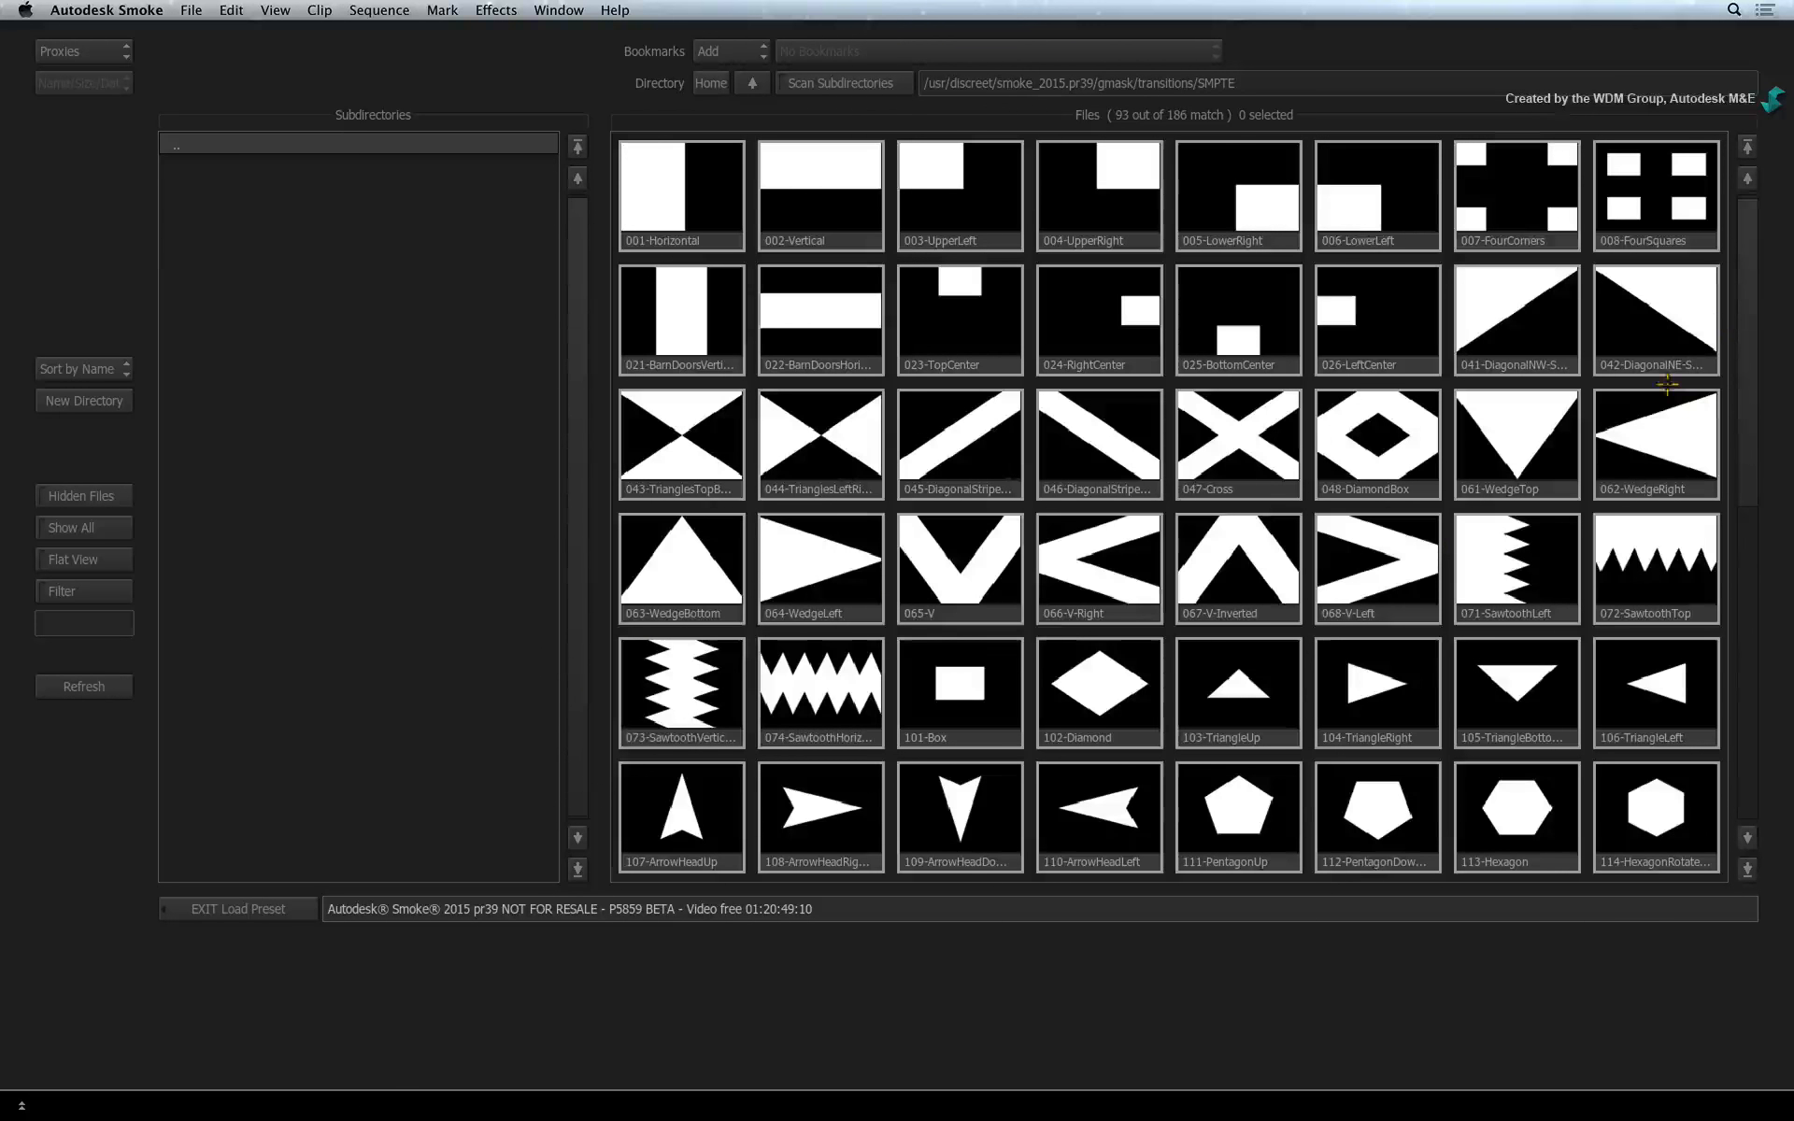
pyautogui.moveTo(1748, 366); pyautogui.dragTo(1721, 516)
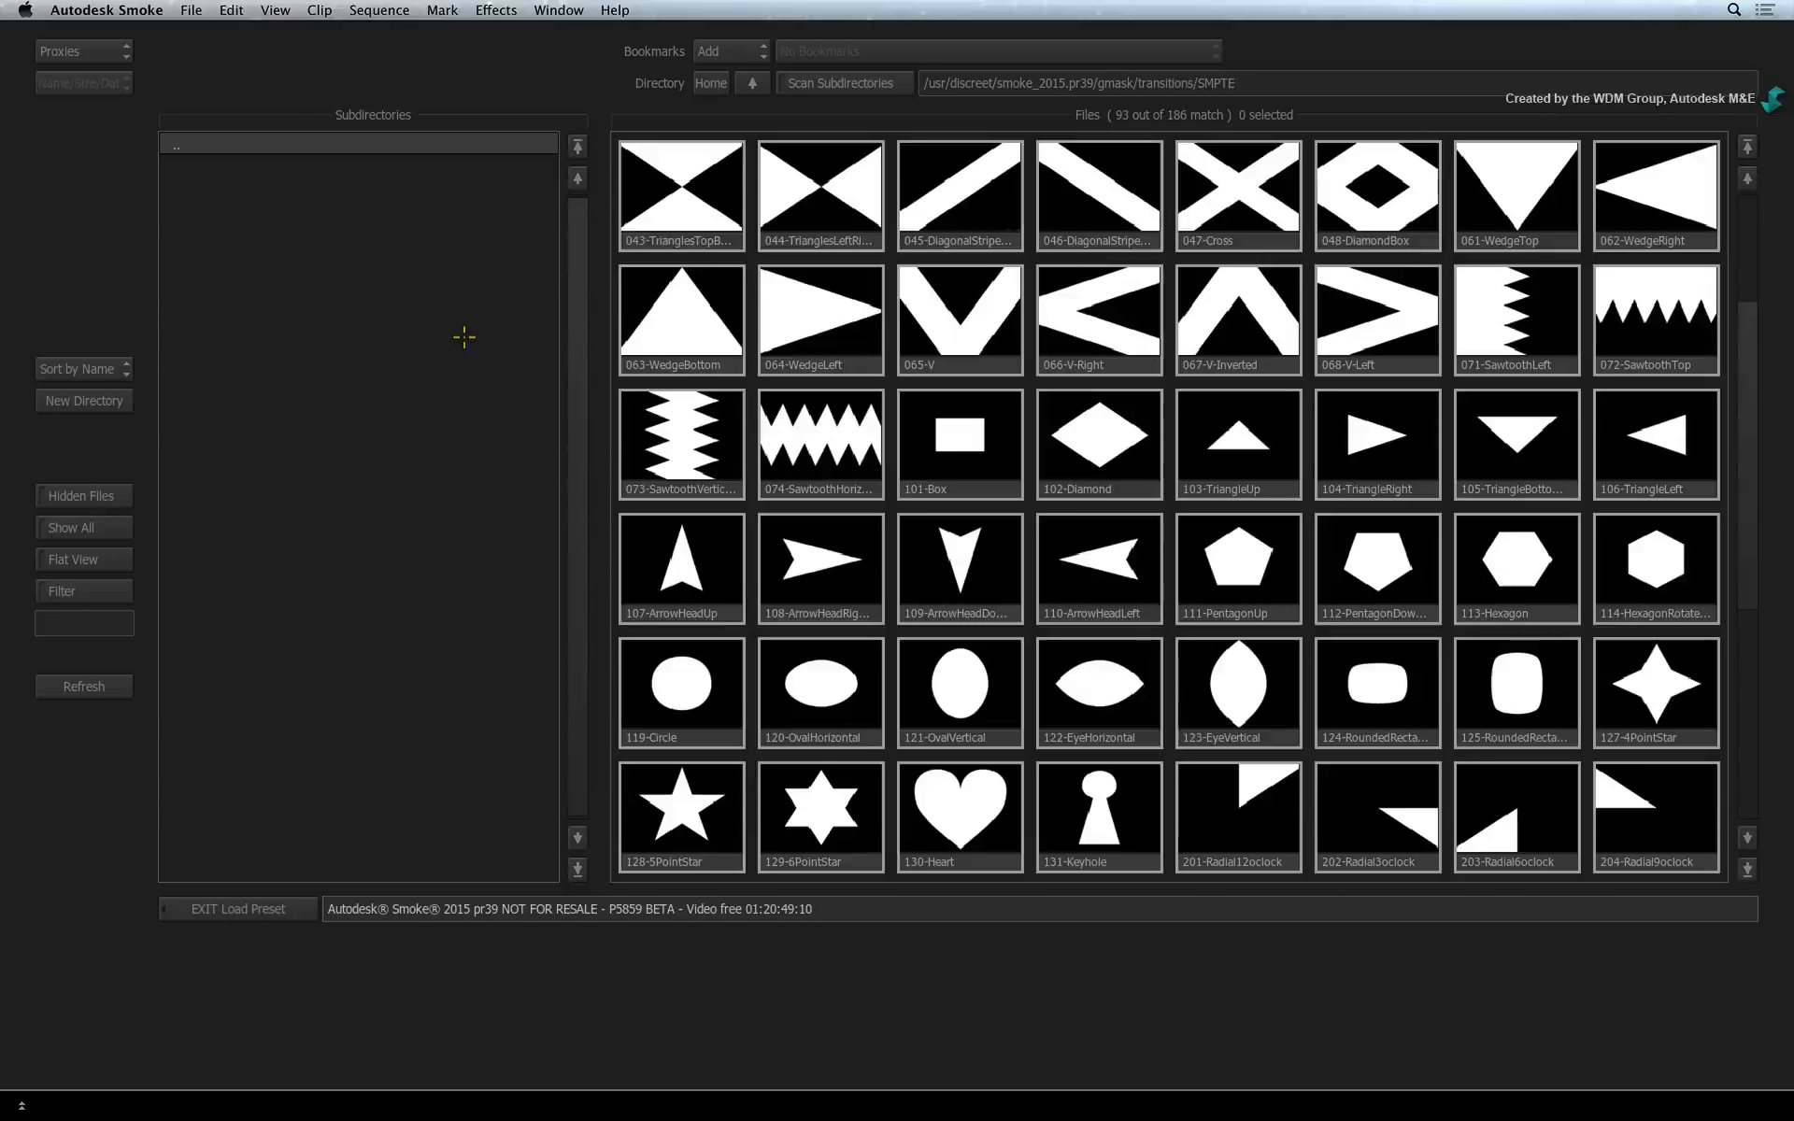
pyautogui.click(108, 51)
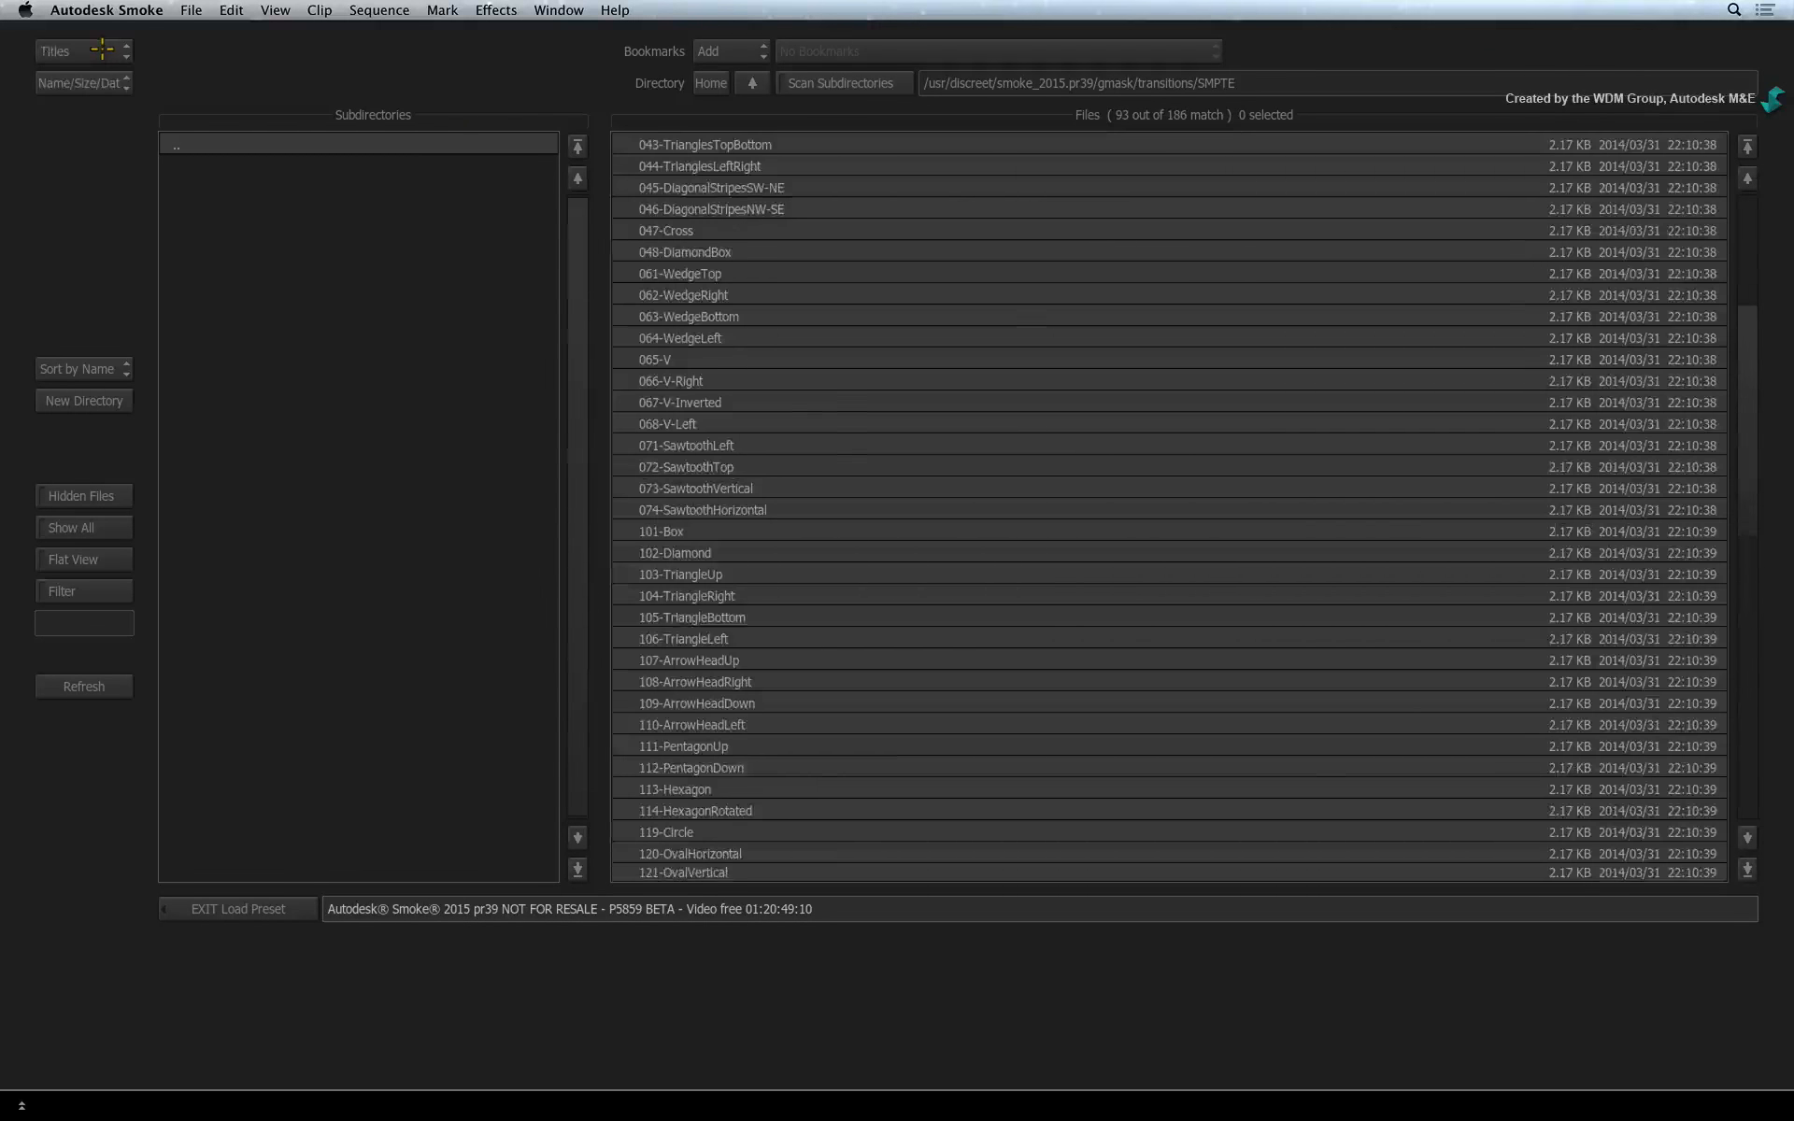
pyautogui.click(107, 51)
pyautogui.click(107, 51)
pyautogui.click(107, 51)
pyautogui.click(107, 51)
pyautogui.click(109, 50)
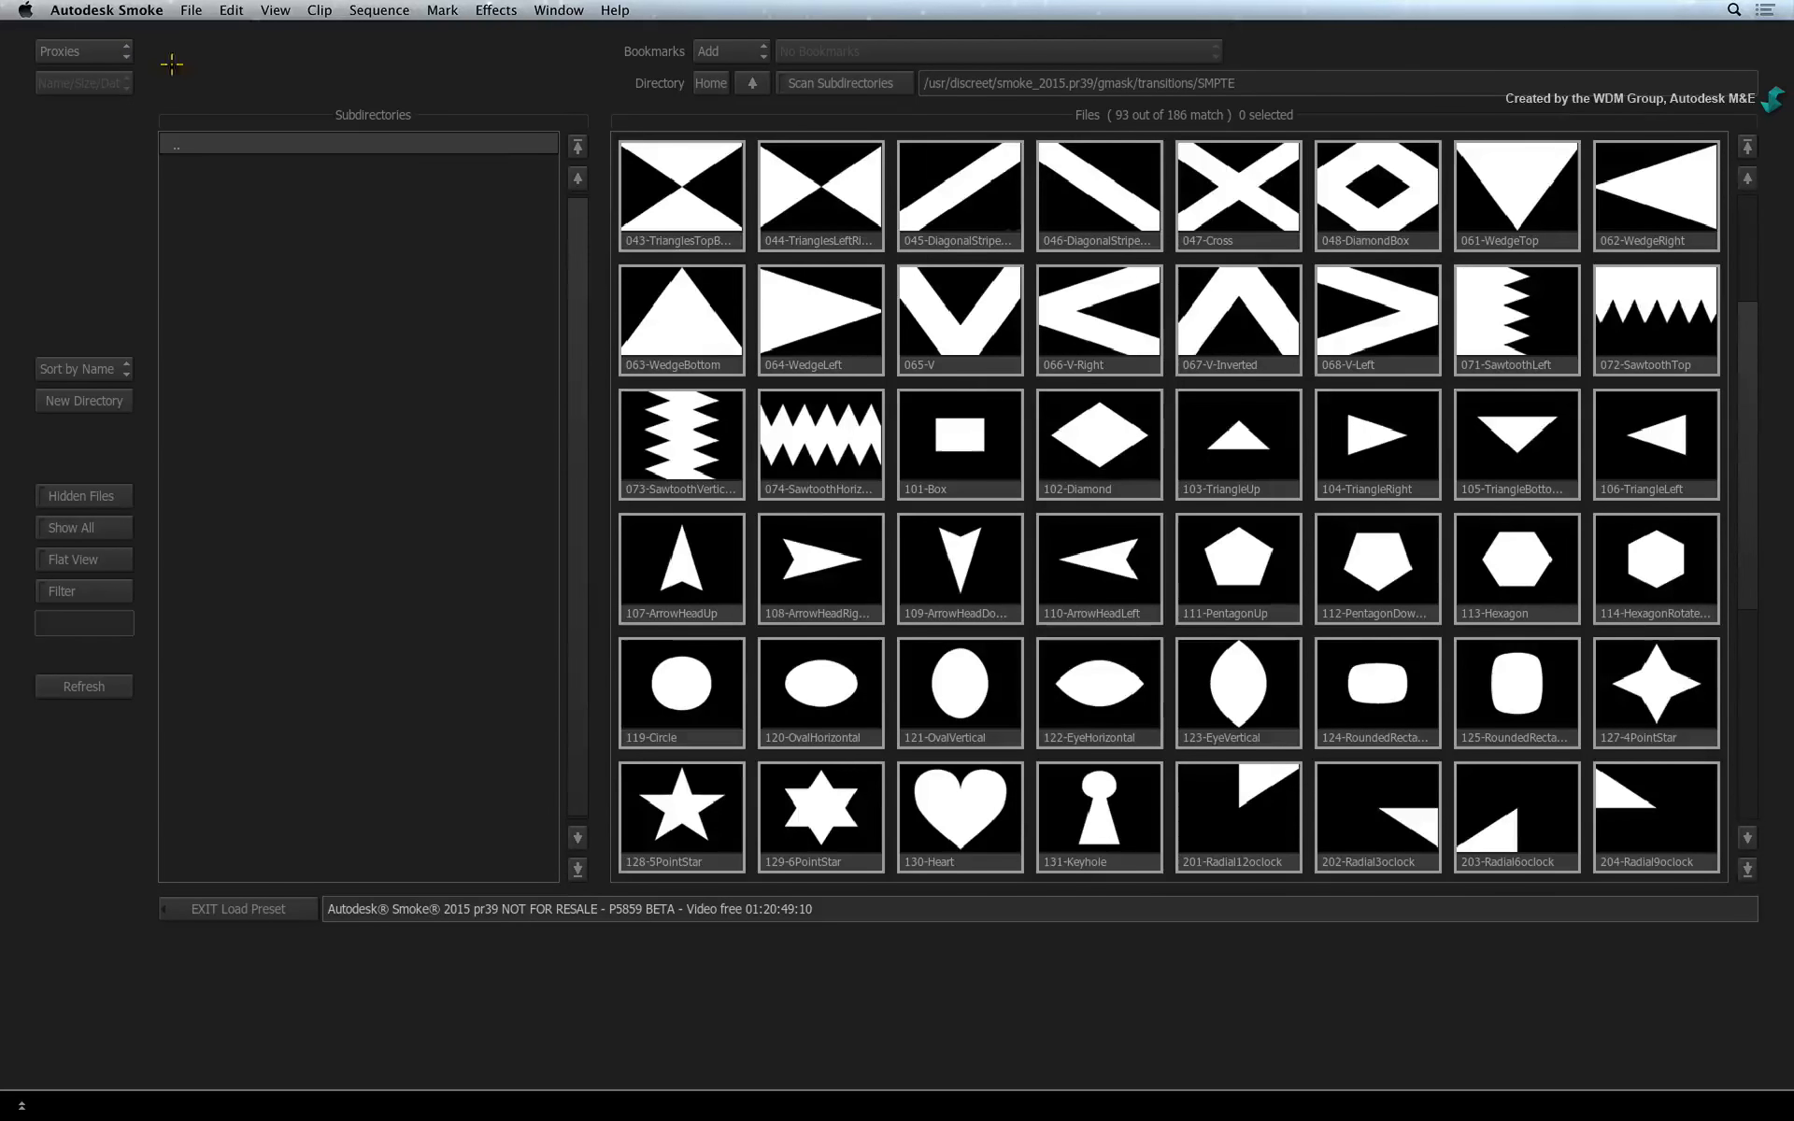
pyautogui.doubleClick(836, 664)
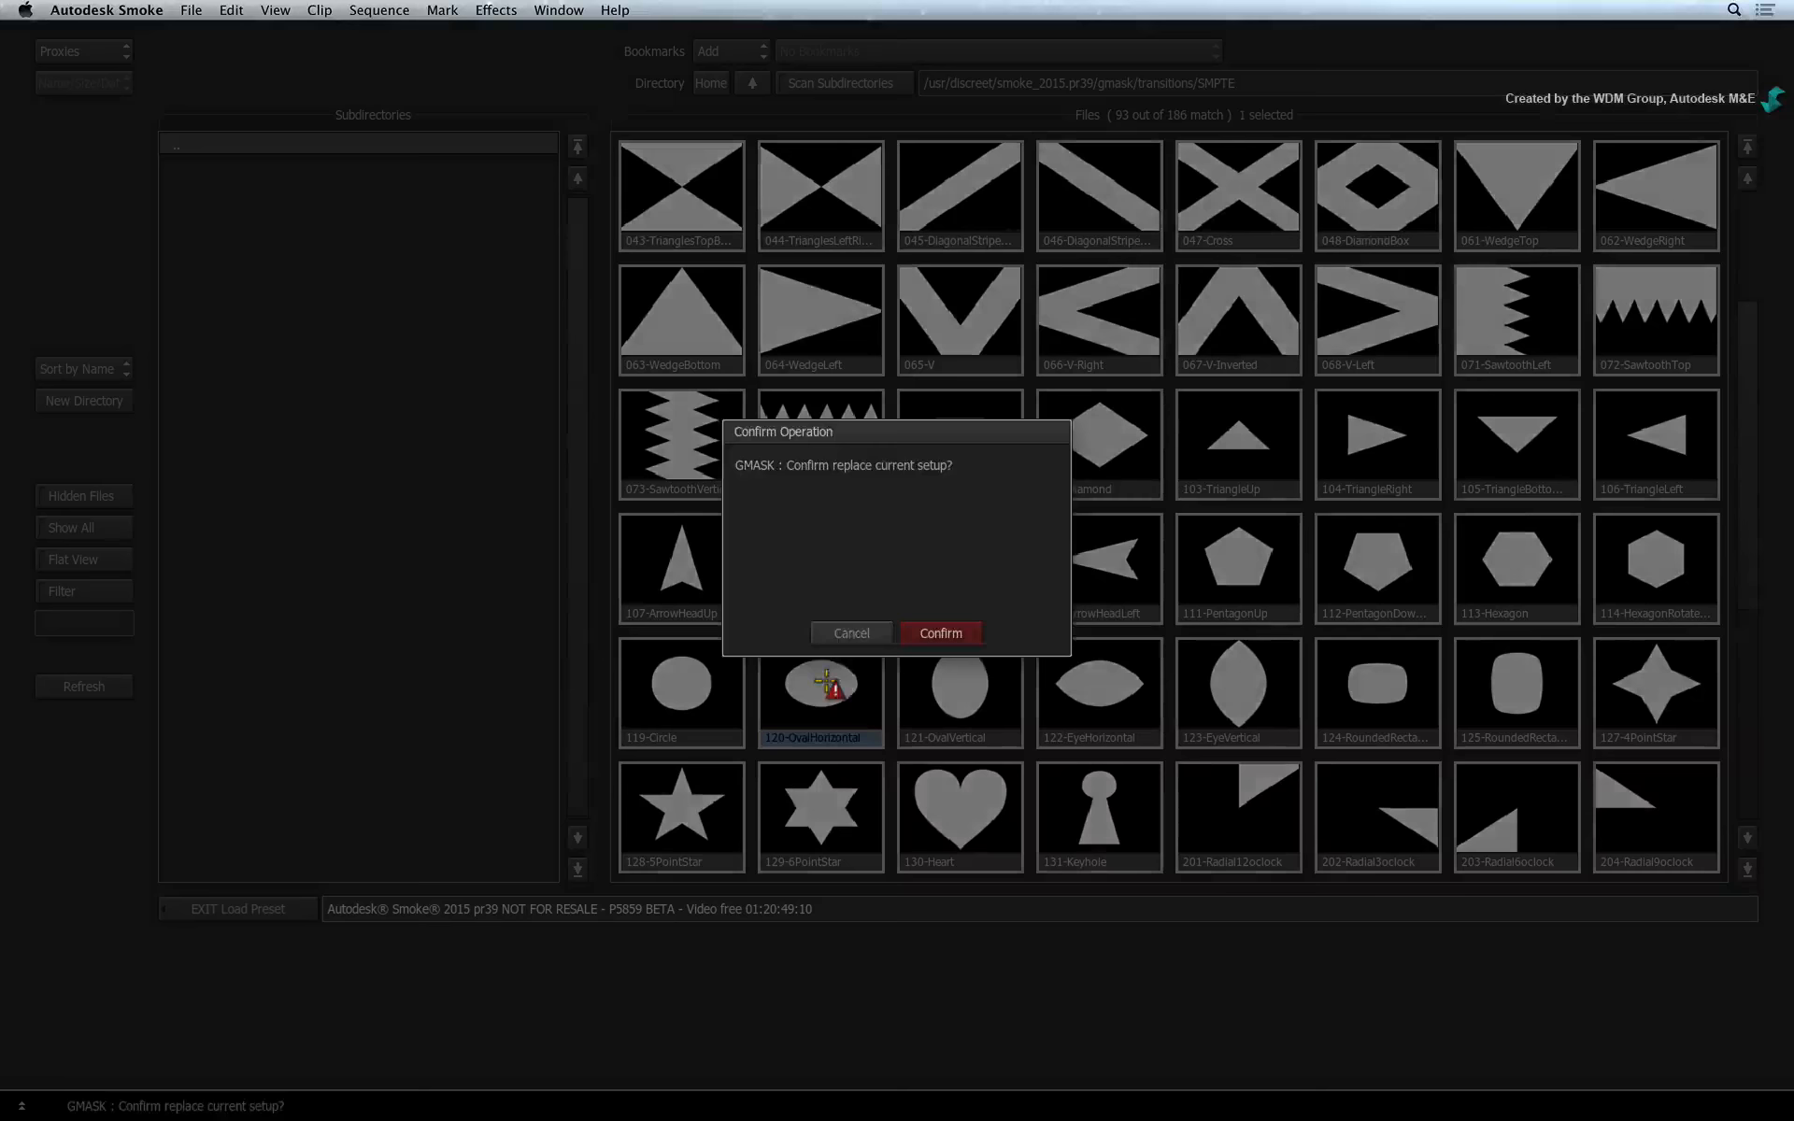
pyautogui.click(941, 634)
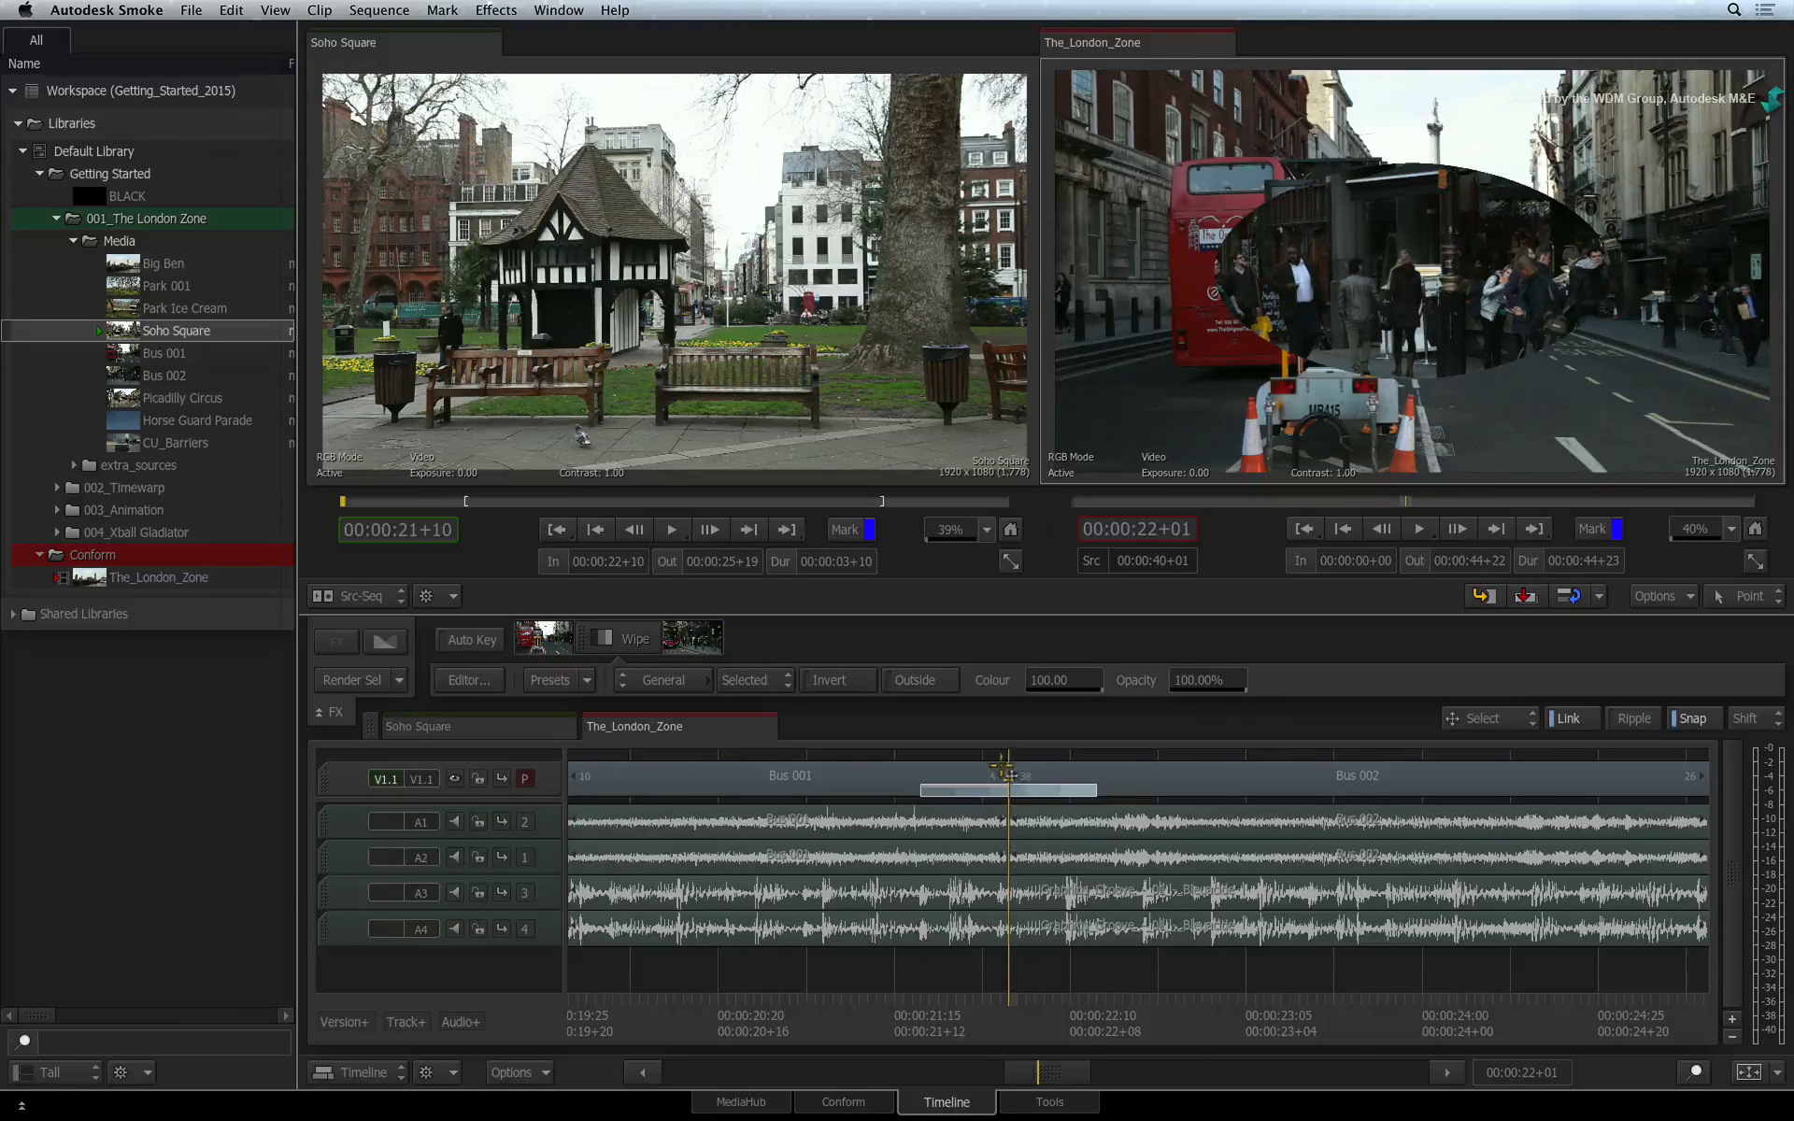
# Step: Try reshaping the oval mask in the wipe's full editor, undo the change and return to the timeline
pyautogui.click(482, 681)
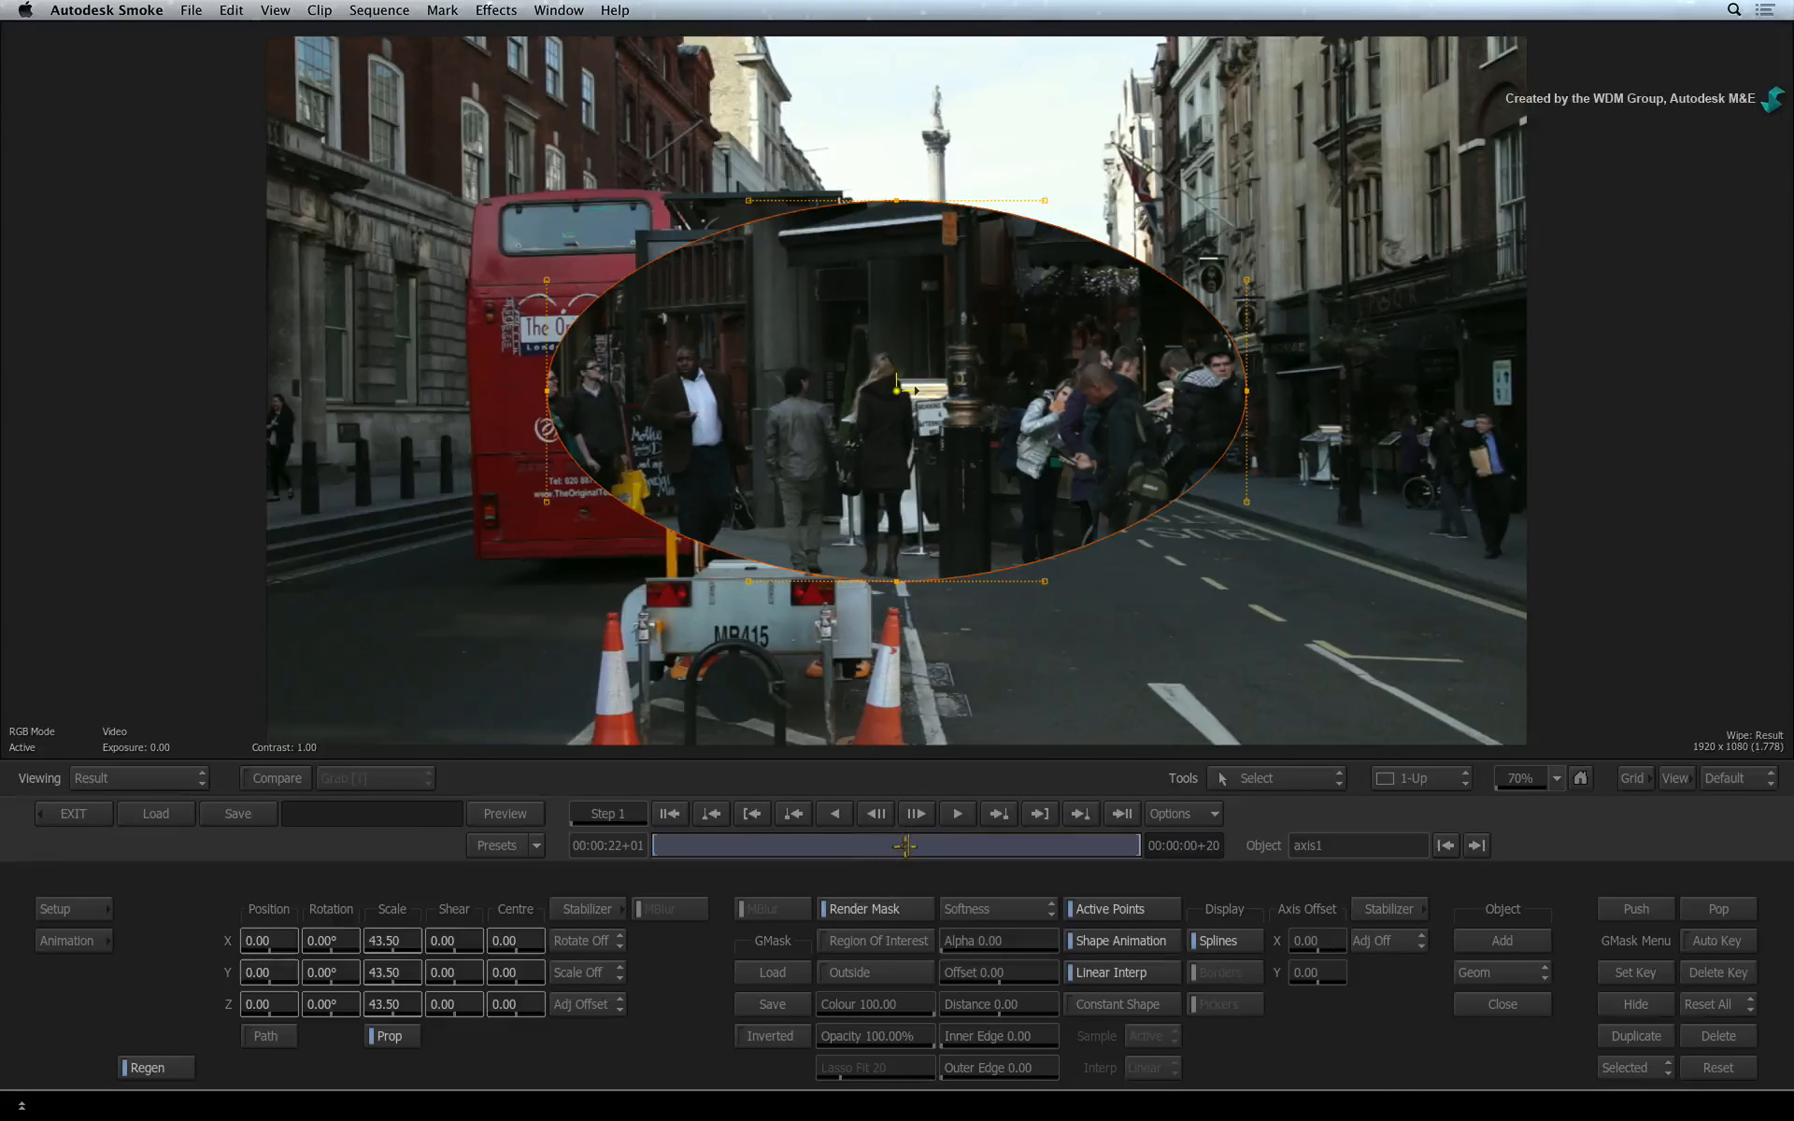
pyautogui.moveTo(907, 848)
pyautogui.mouseDown()
pyautogui.moveTo(718, 847)
pyautogui.moveTo(907, 841)
pyautogui.mouseUp()
pyautogui.moveTo(897, 583)
pyautogui.mouseDown()
pyautogui.moveTo(888, 692)
pyautogui.moveTo(675, 690)
pyautogui.moveTo(1103, 550)
pyautogui.moveTo(850, 742)
pyautogui.moveTo(1033, 642)
pyautogui.moveTo(897, 571)
pyautogui.mouseUp()
pyautogui.press('super+z')
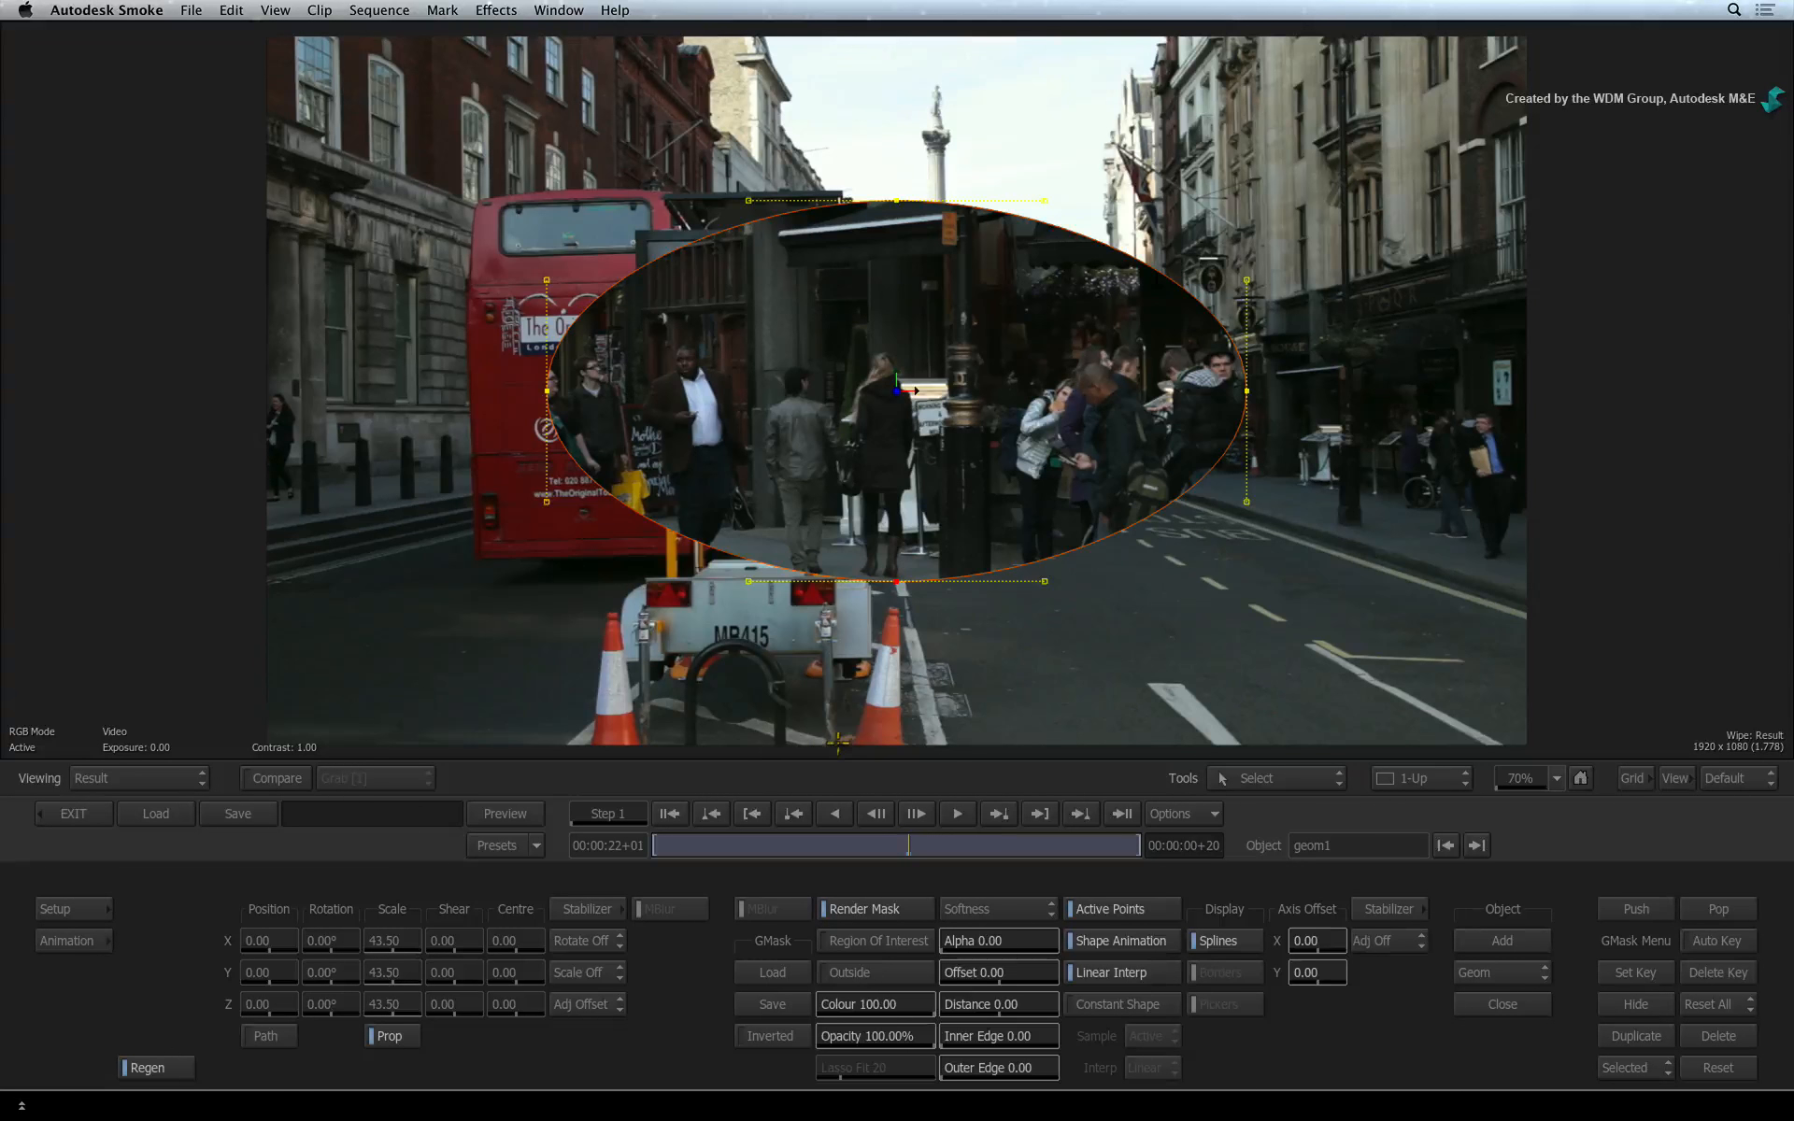
pyautogui.click(96, 814)
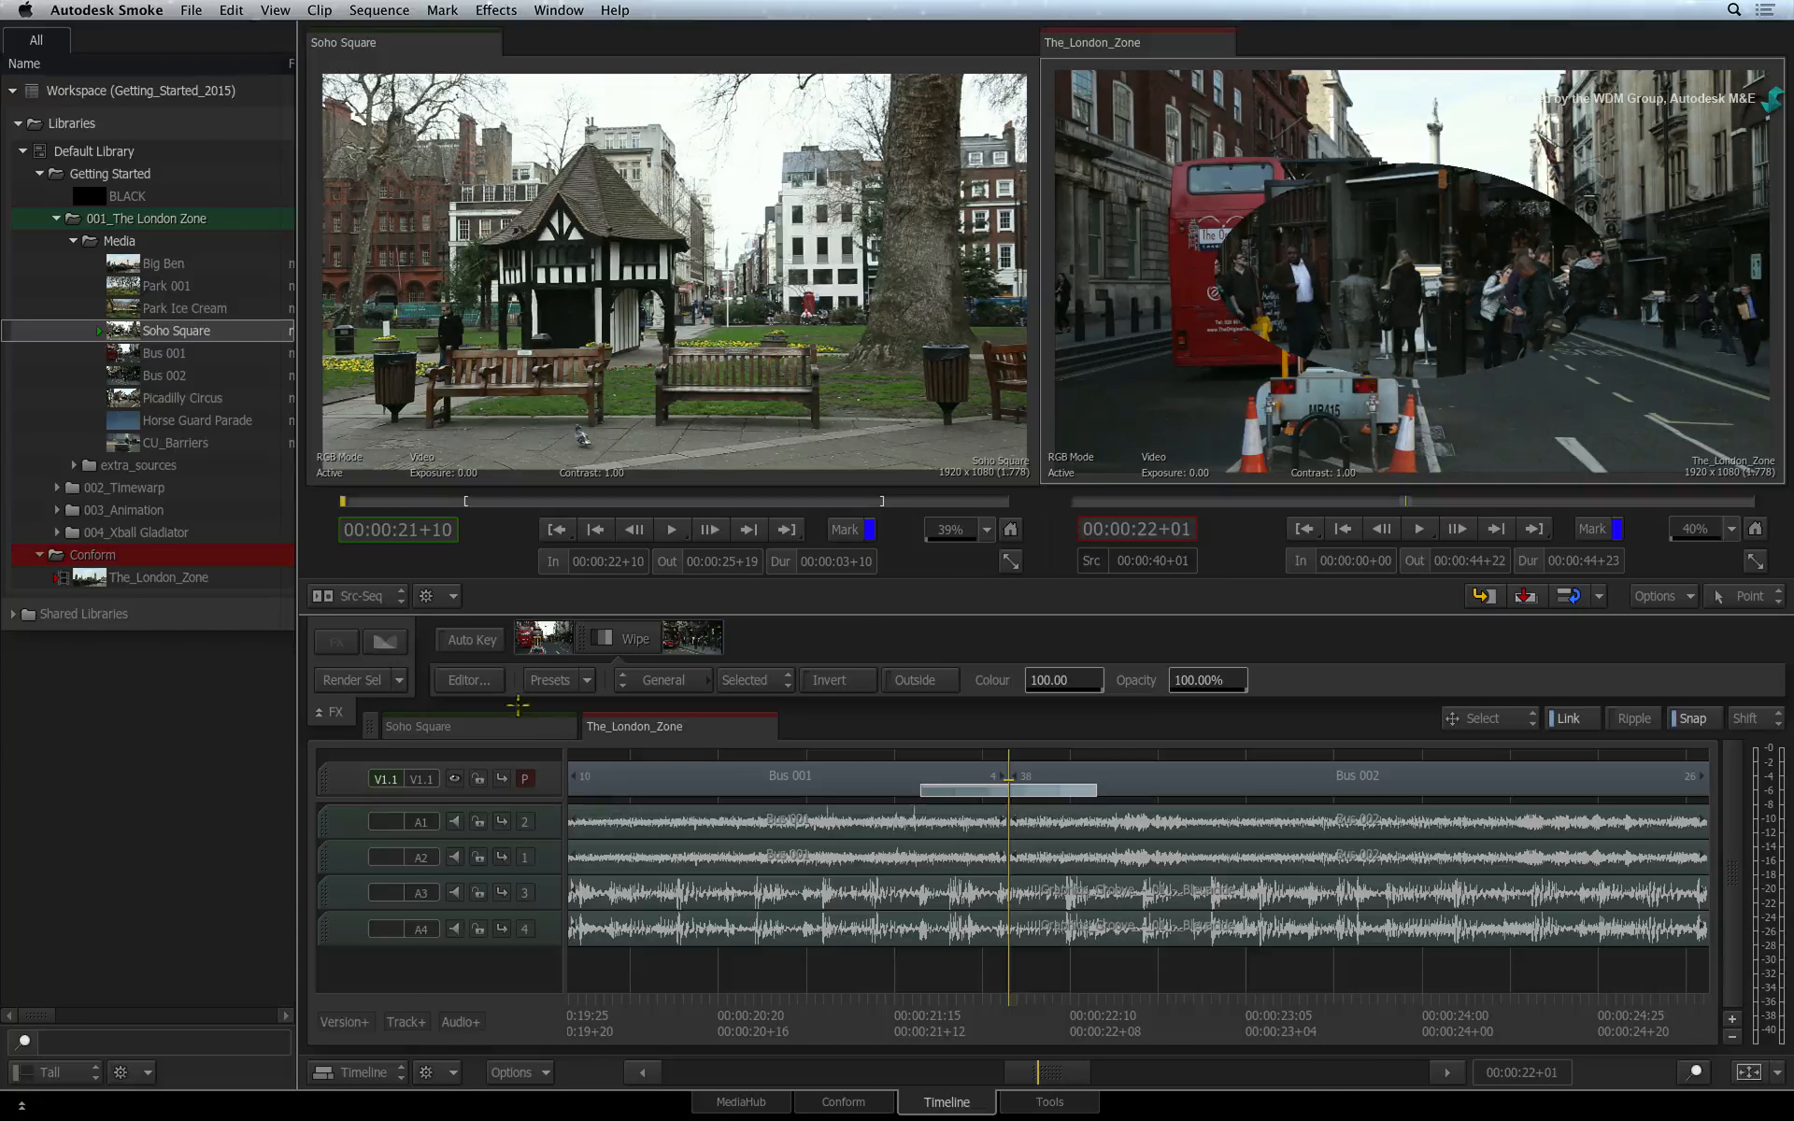
# Step: Replace the wipe between Bus 001 and Bus 002 with an Action transition and keep its Axis settings displayed
pyautogui.click(385, 641)
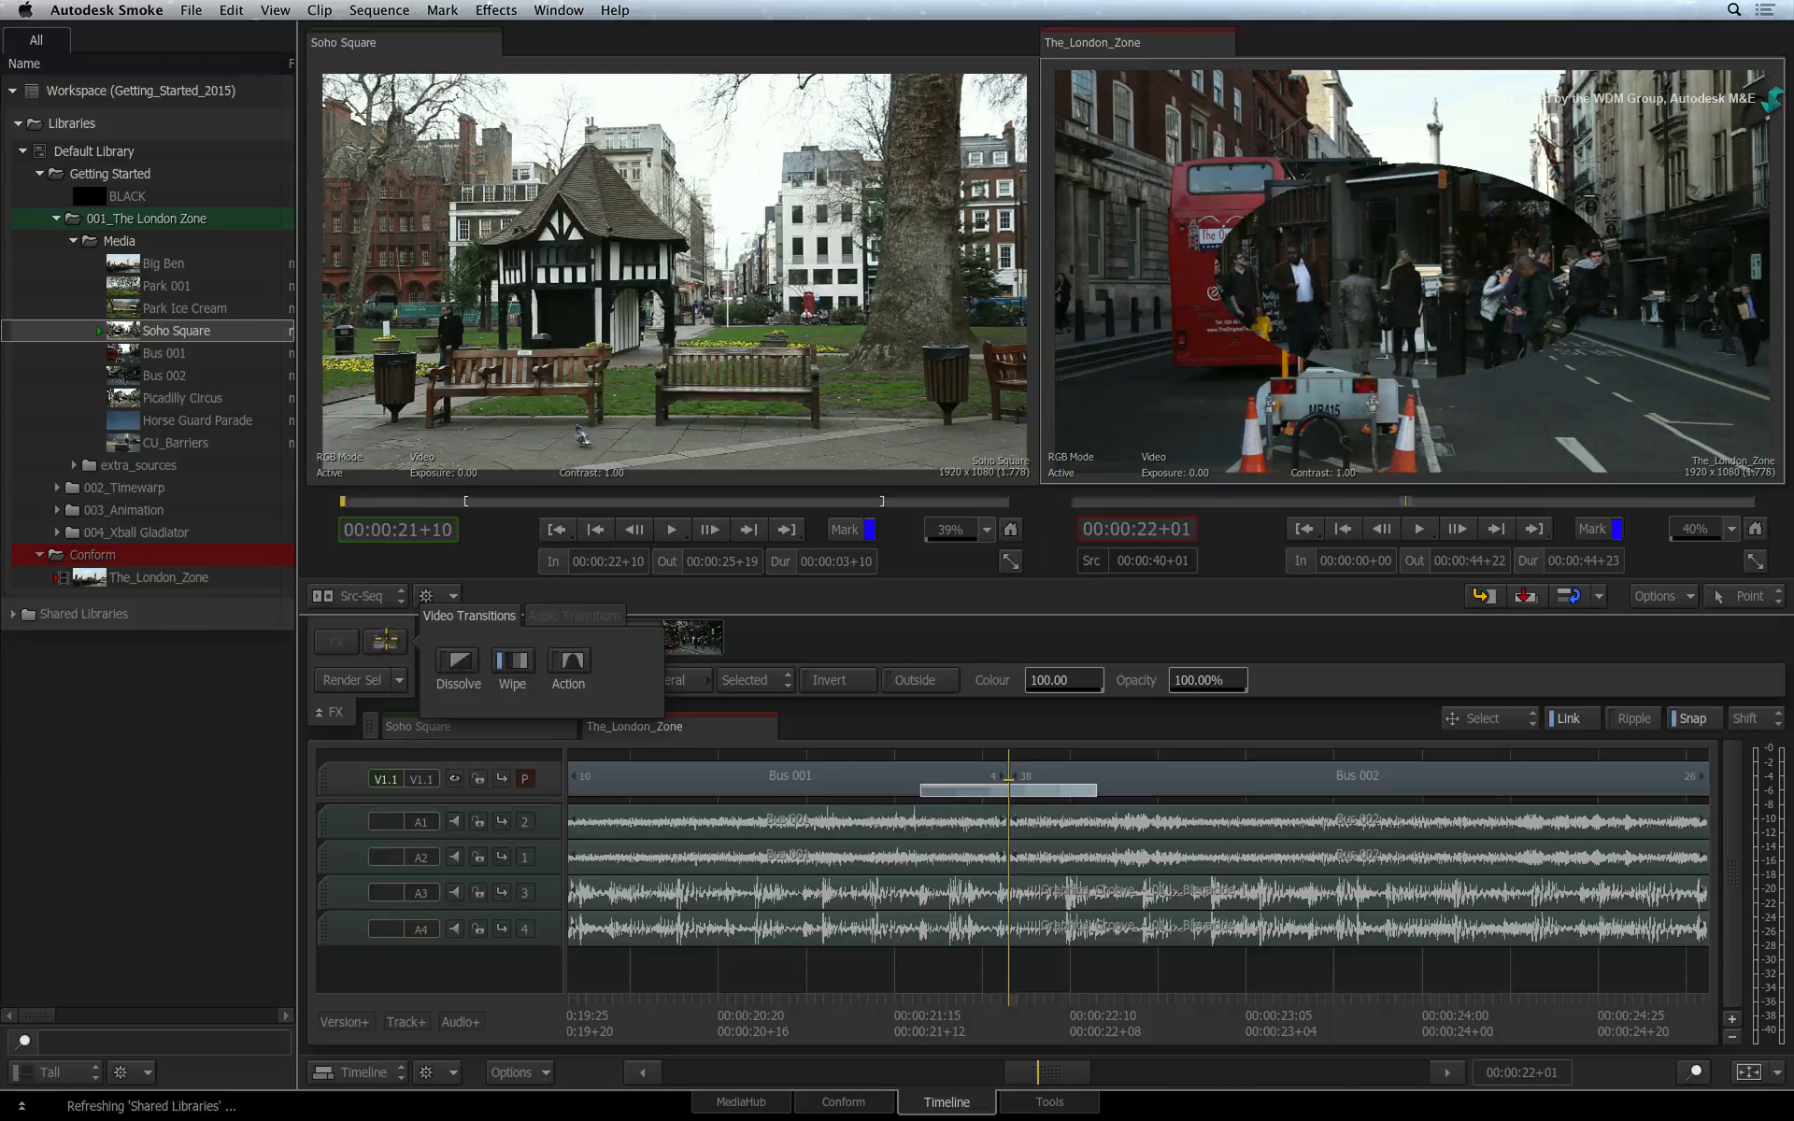
pyautogui.click(570, 661)
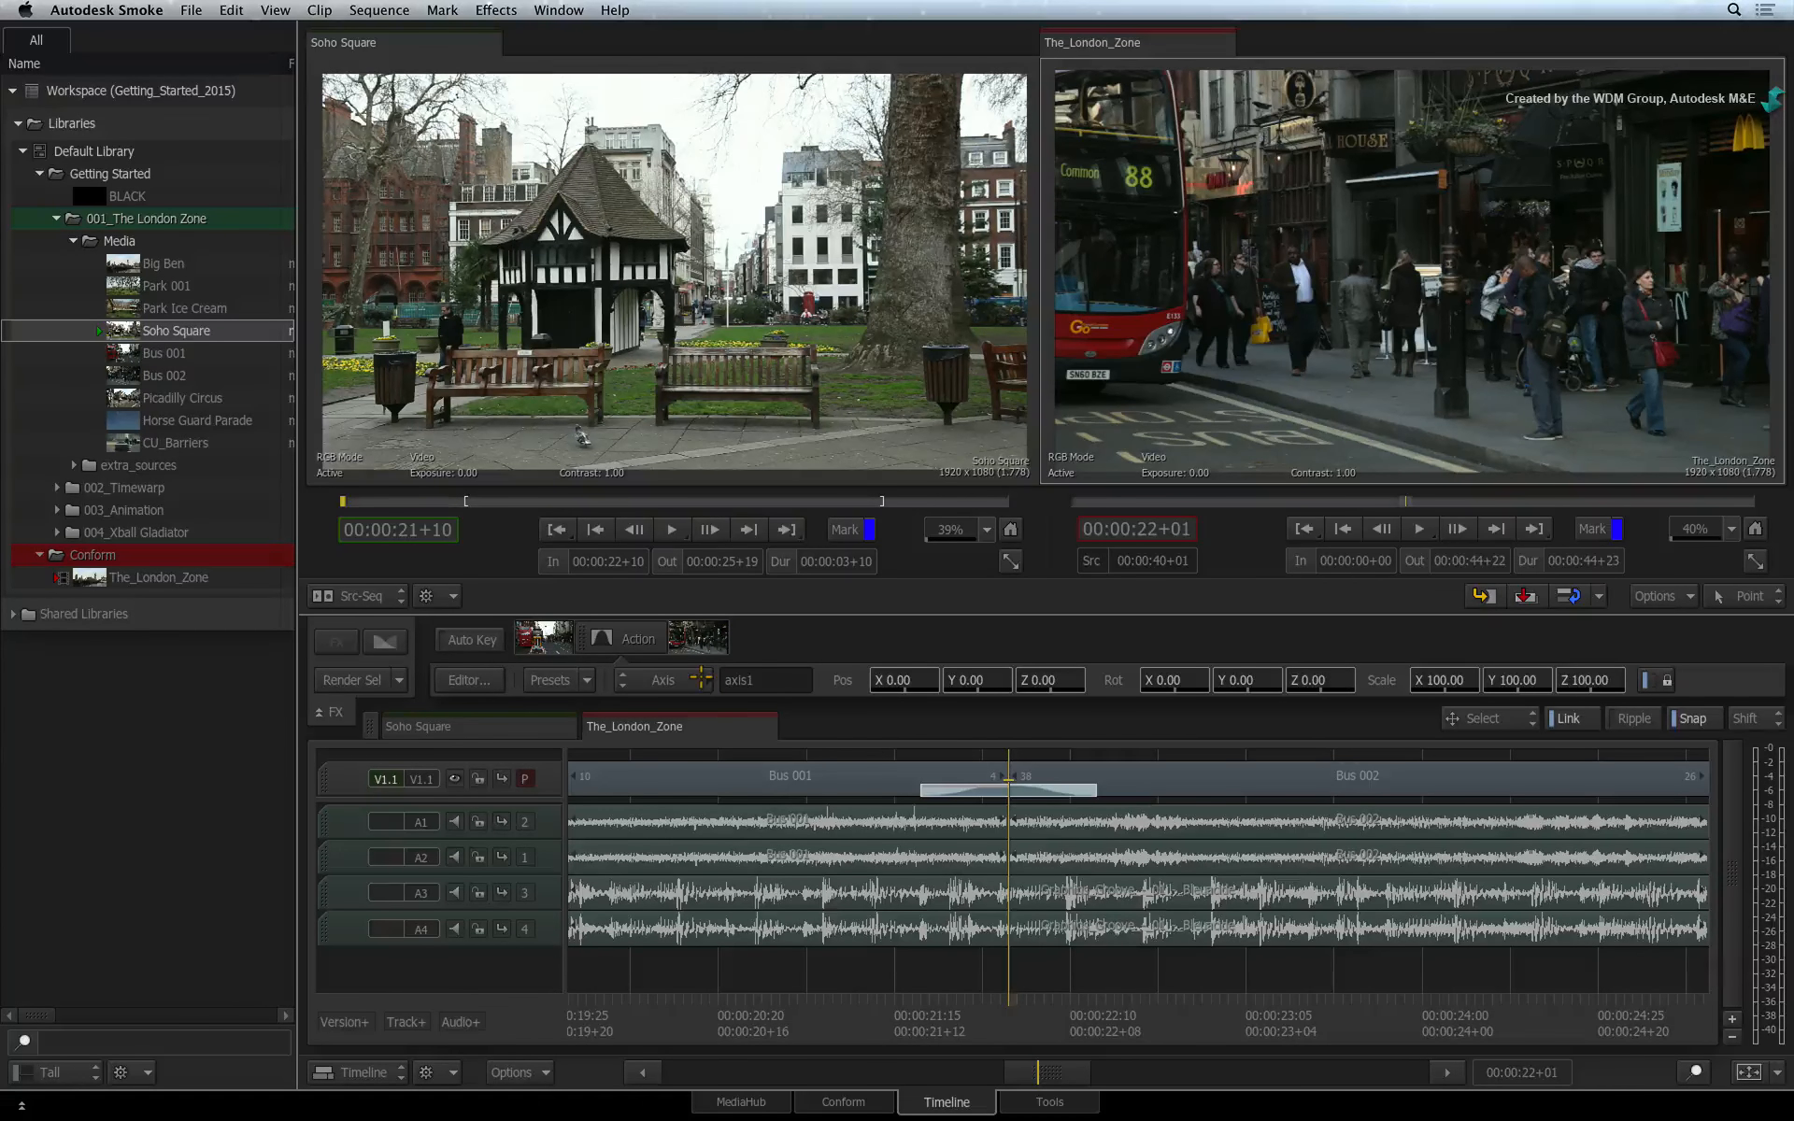
pyautogui.click(699, 679)
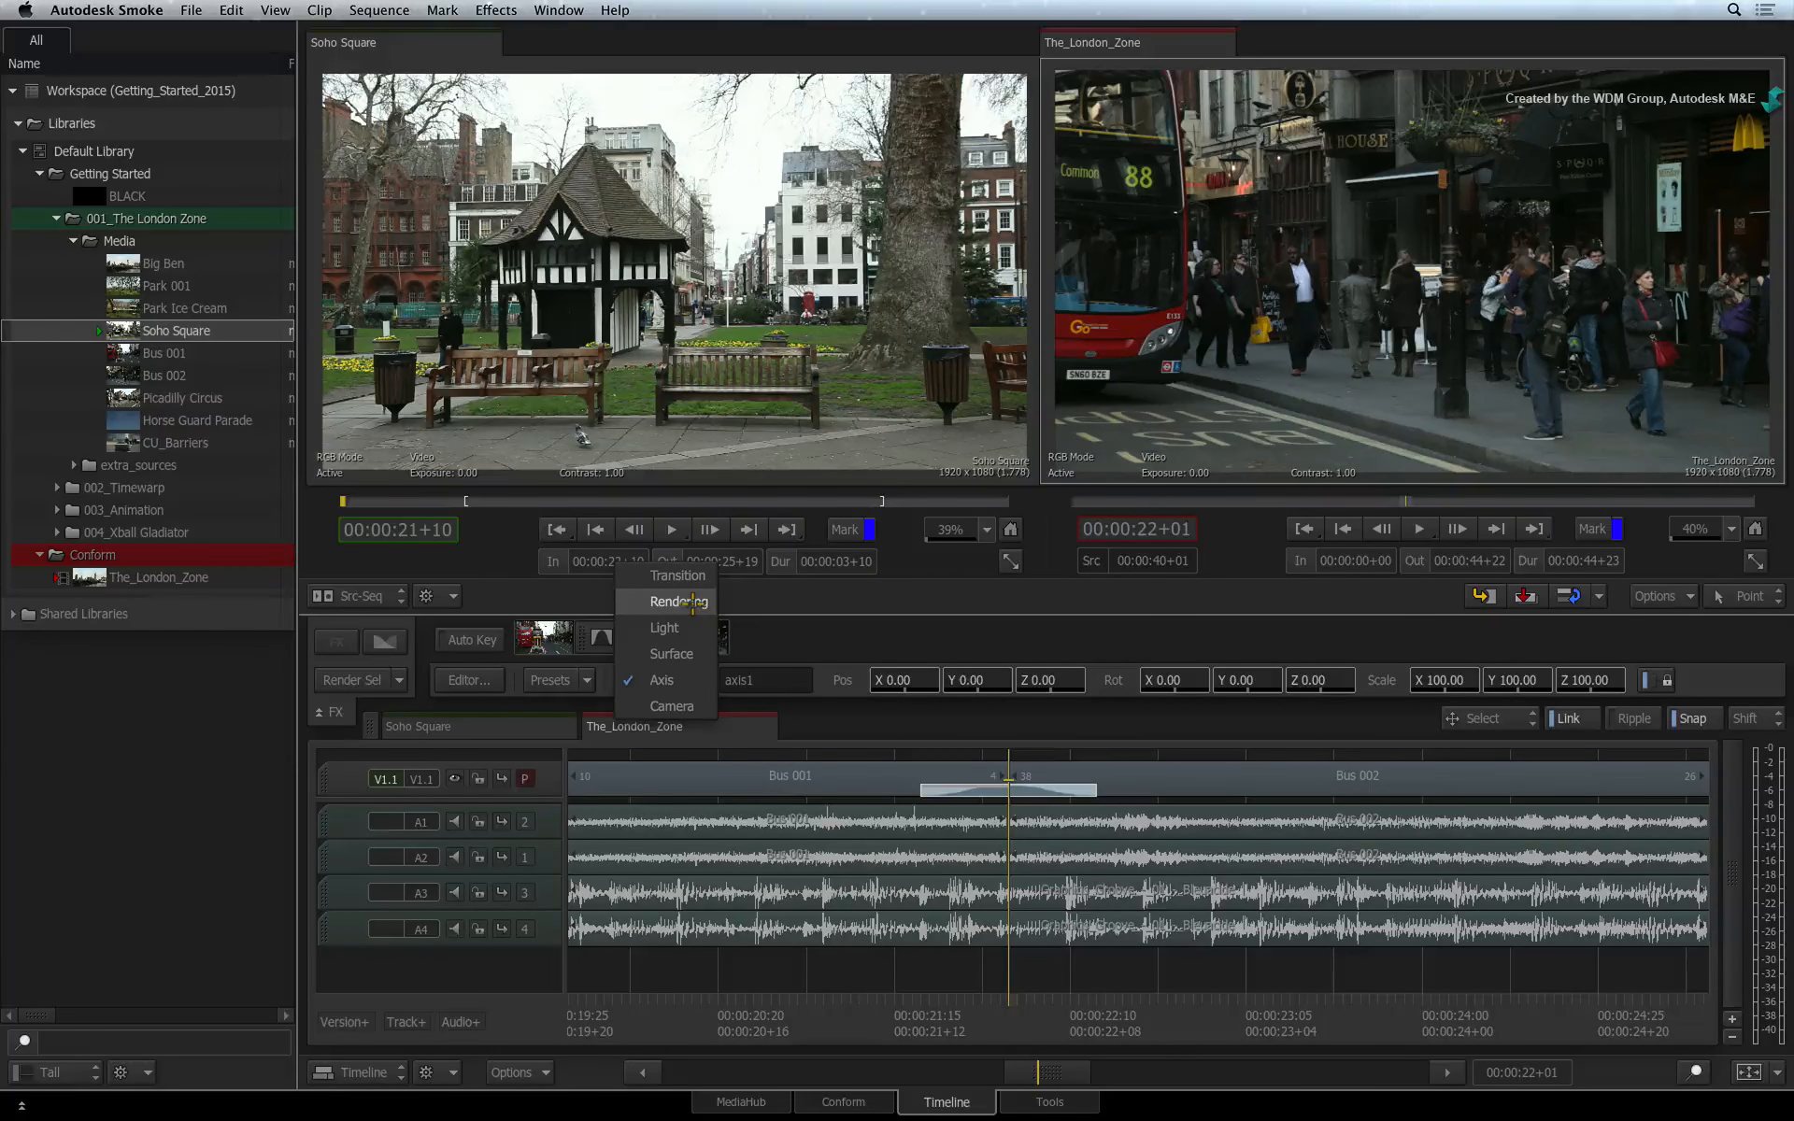
pyautogui.click(688, 681)
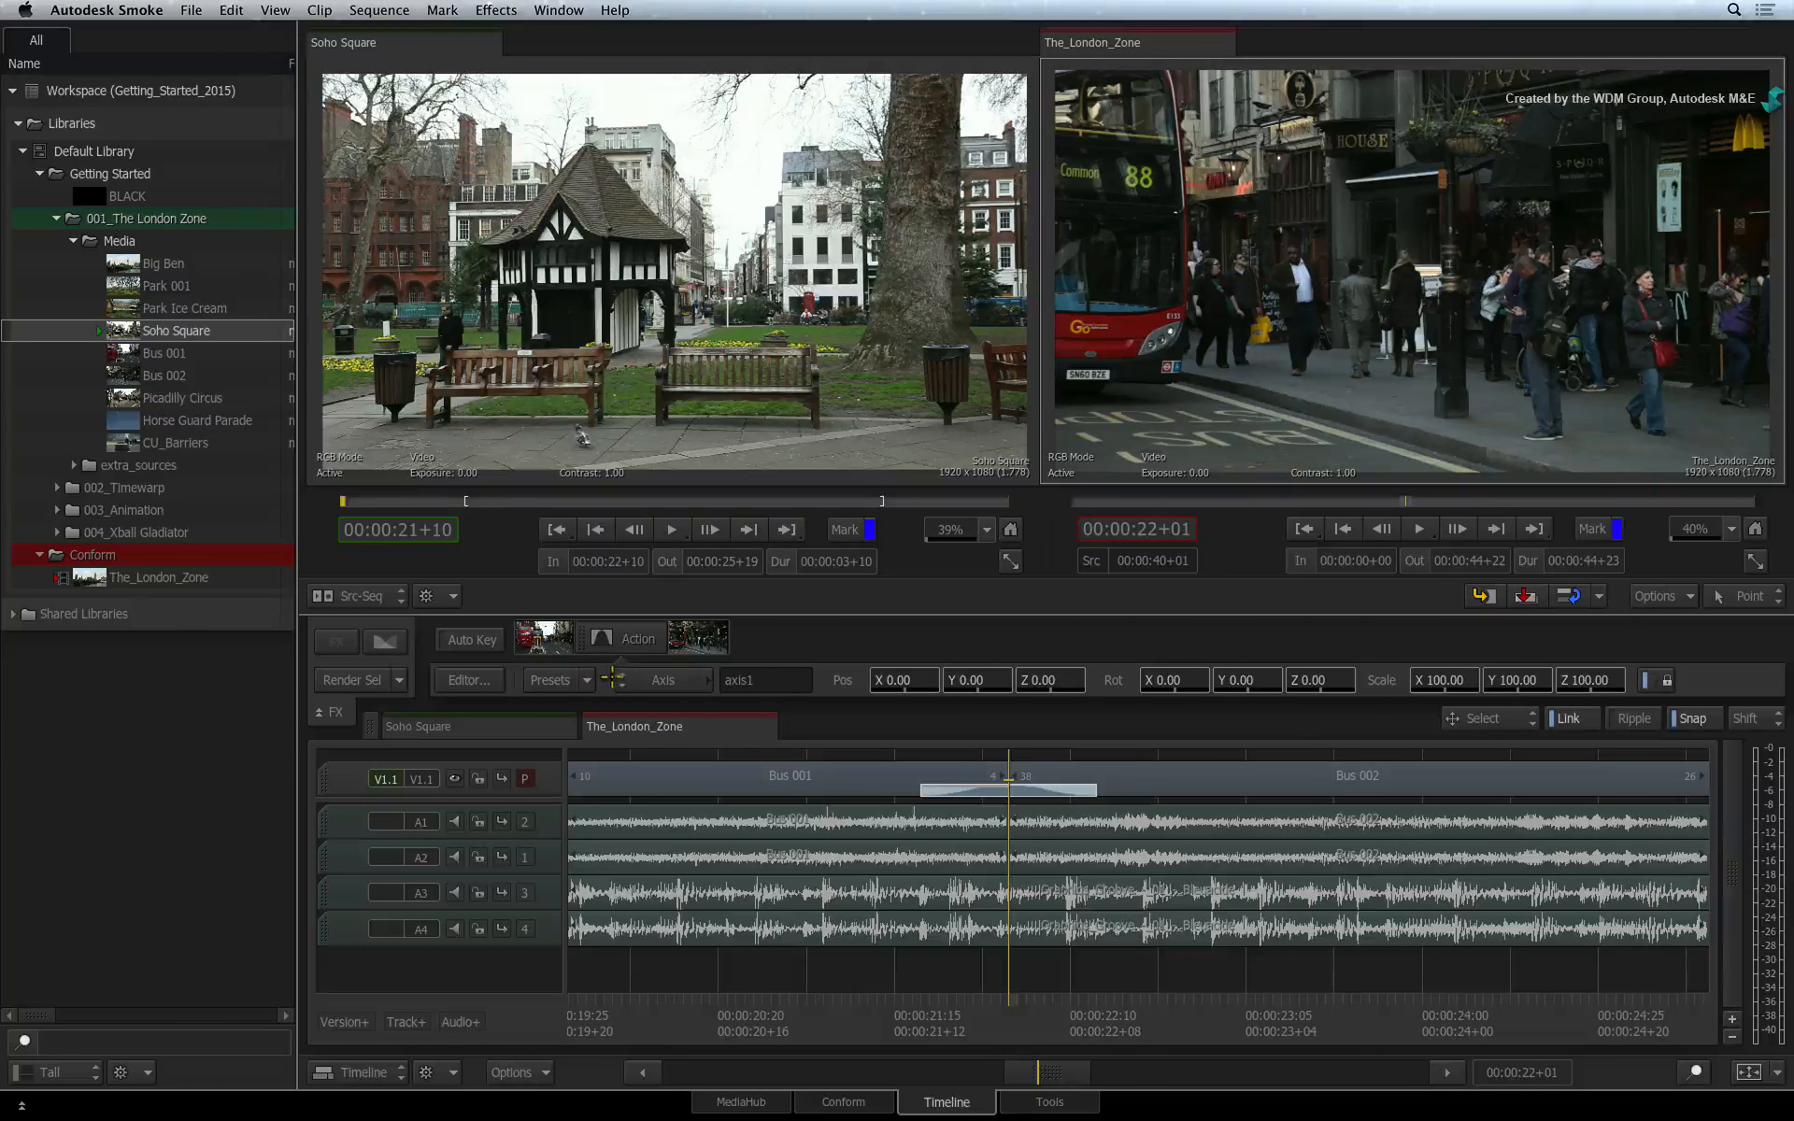
# Step: Apply the MISC preset Rotate to the Action transition, replacing its current setup, and scrub through the result
pyautogui.click(586, 680)
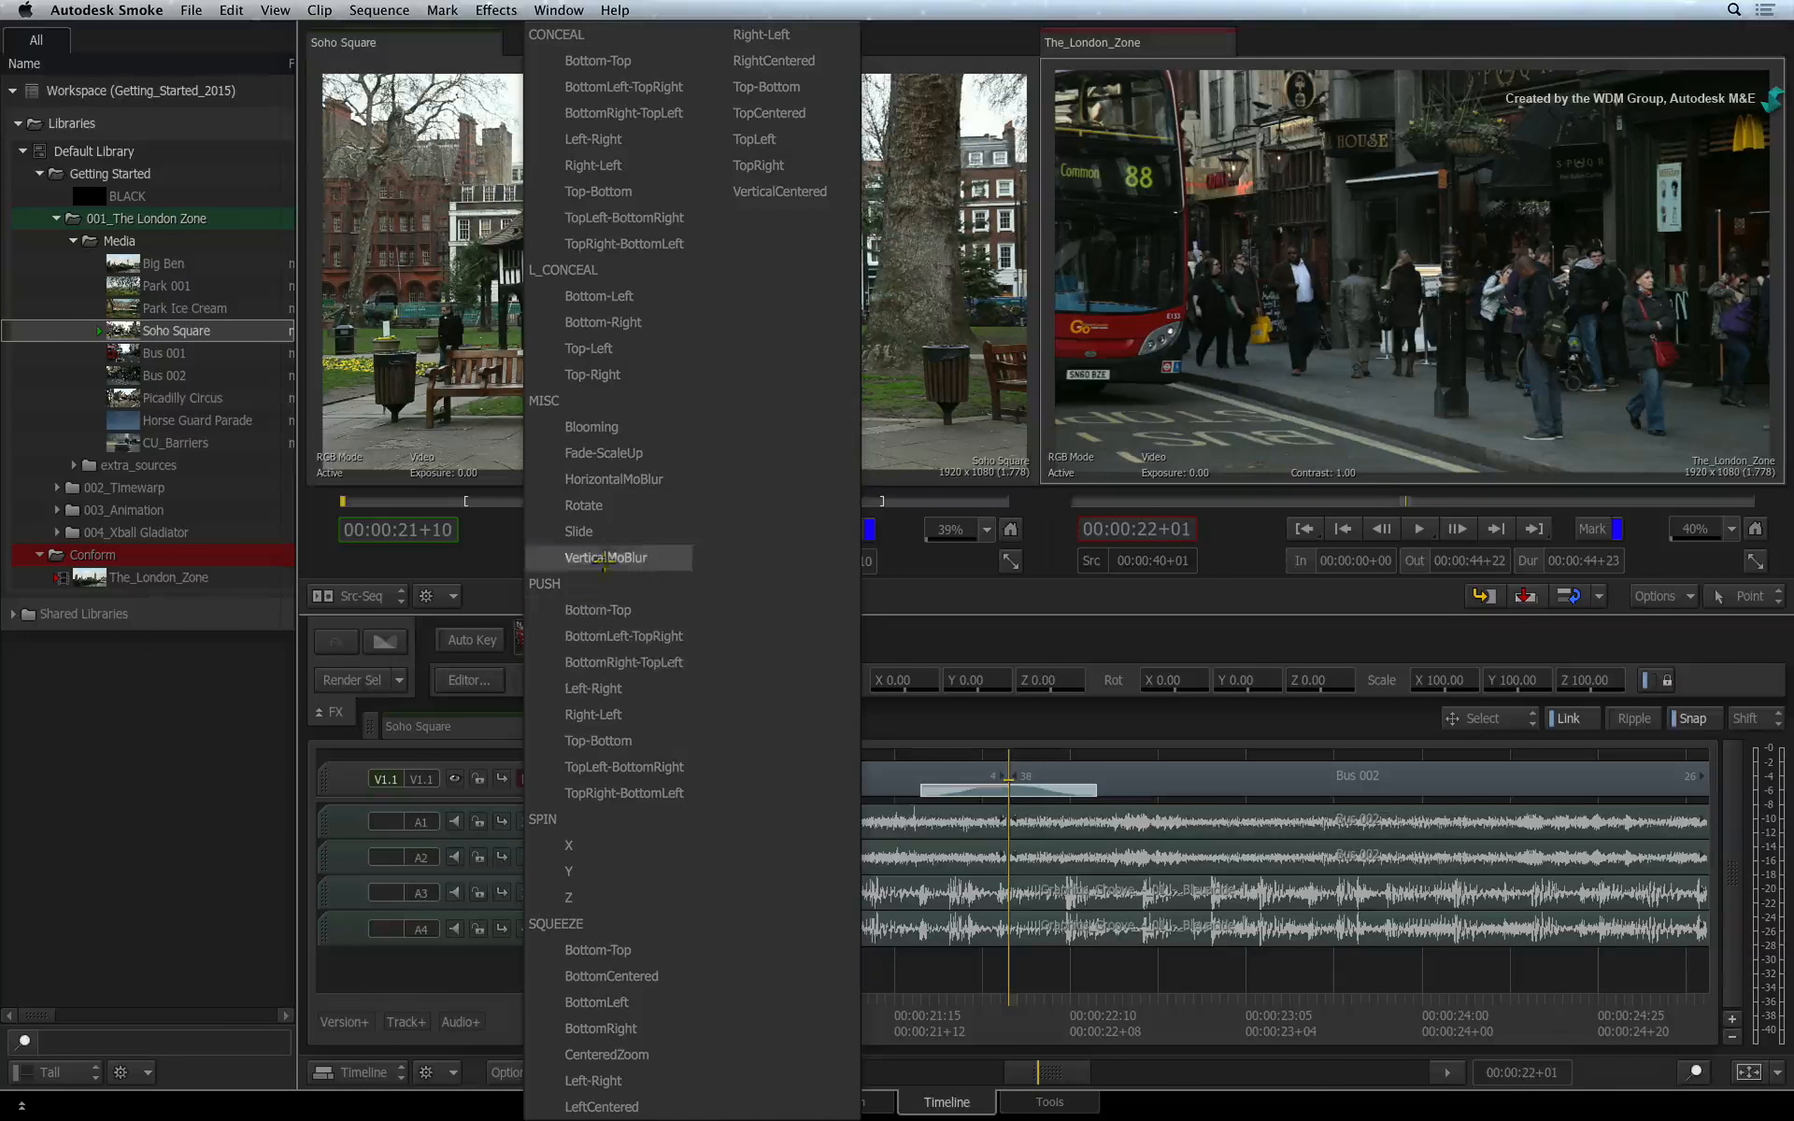
pyautogui.click(607, 508)
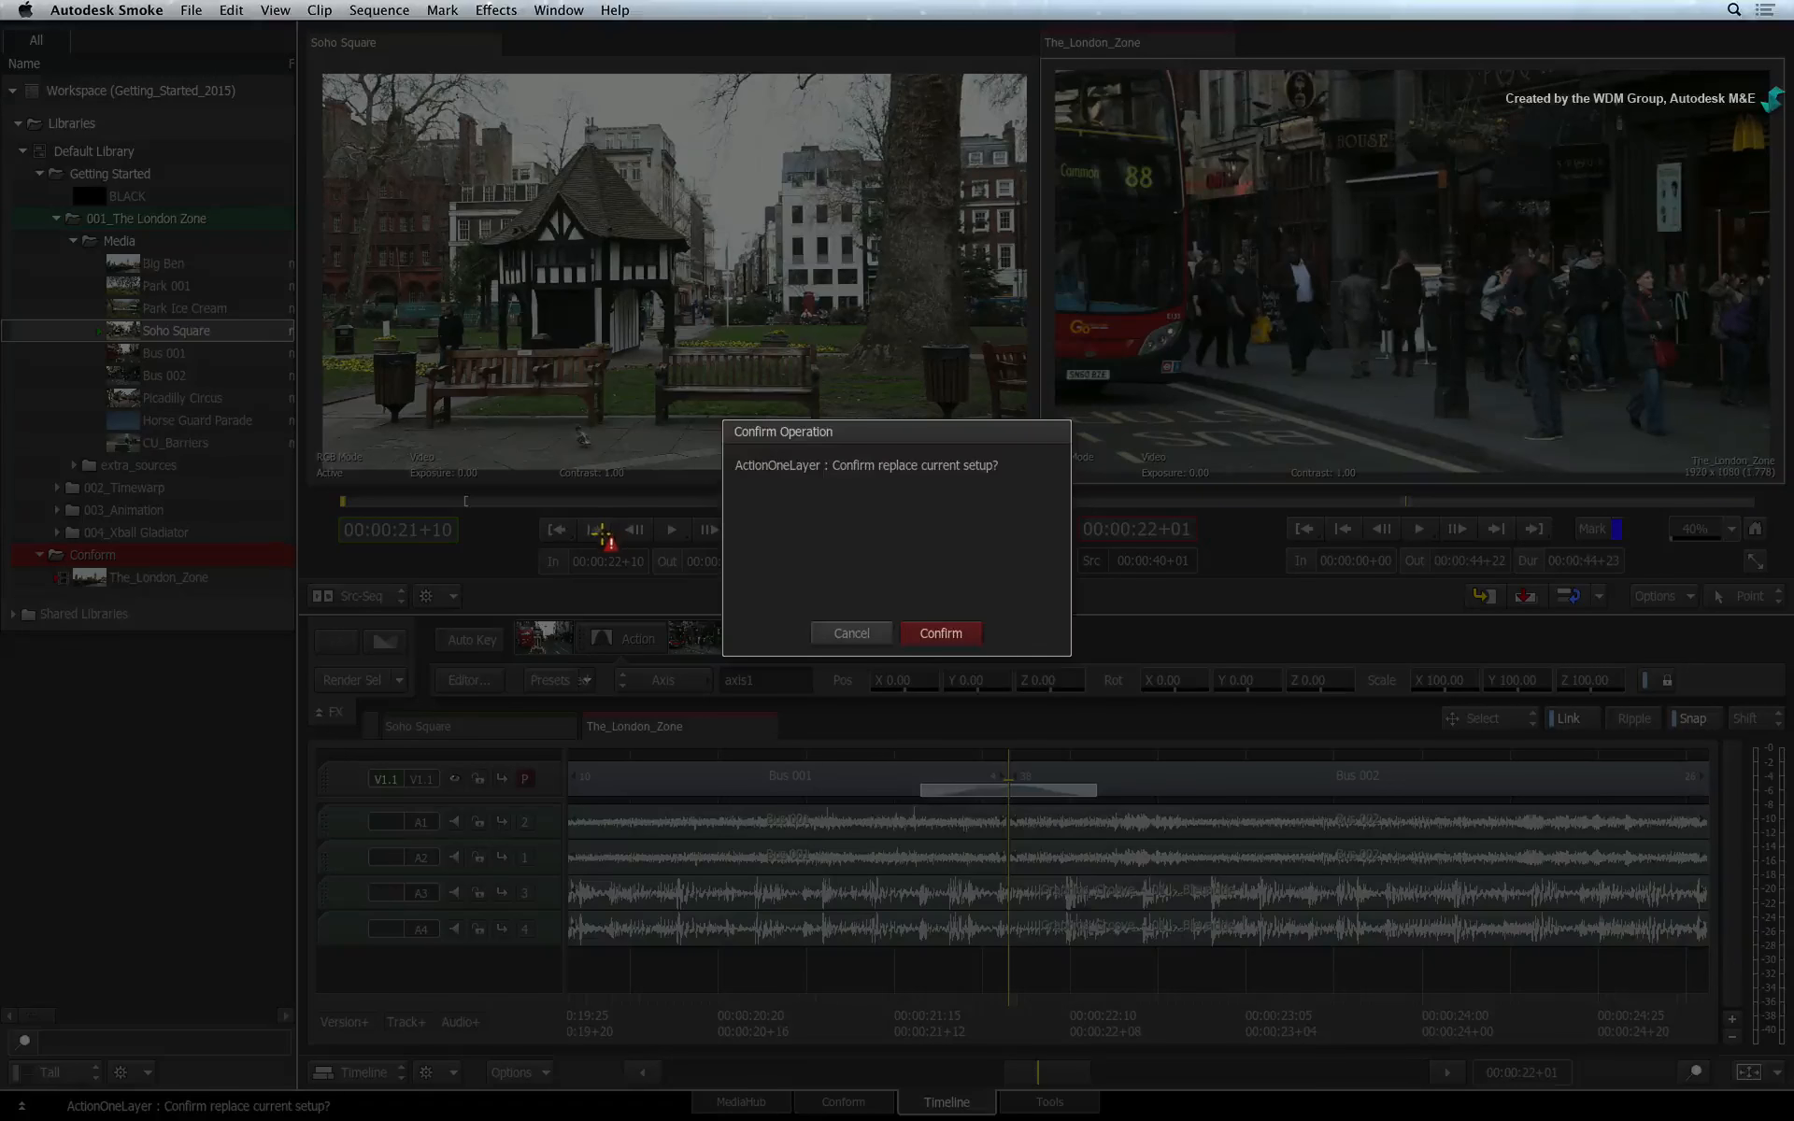
pyautogui.press('Return')
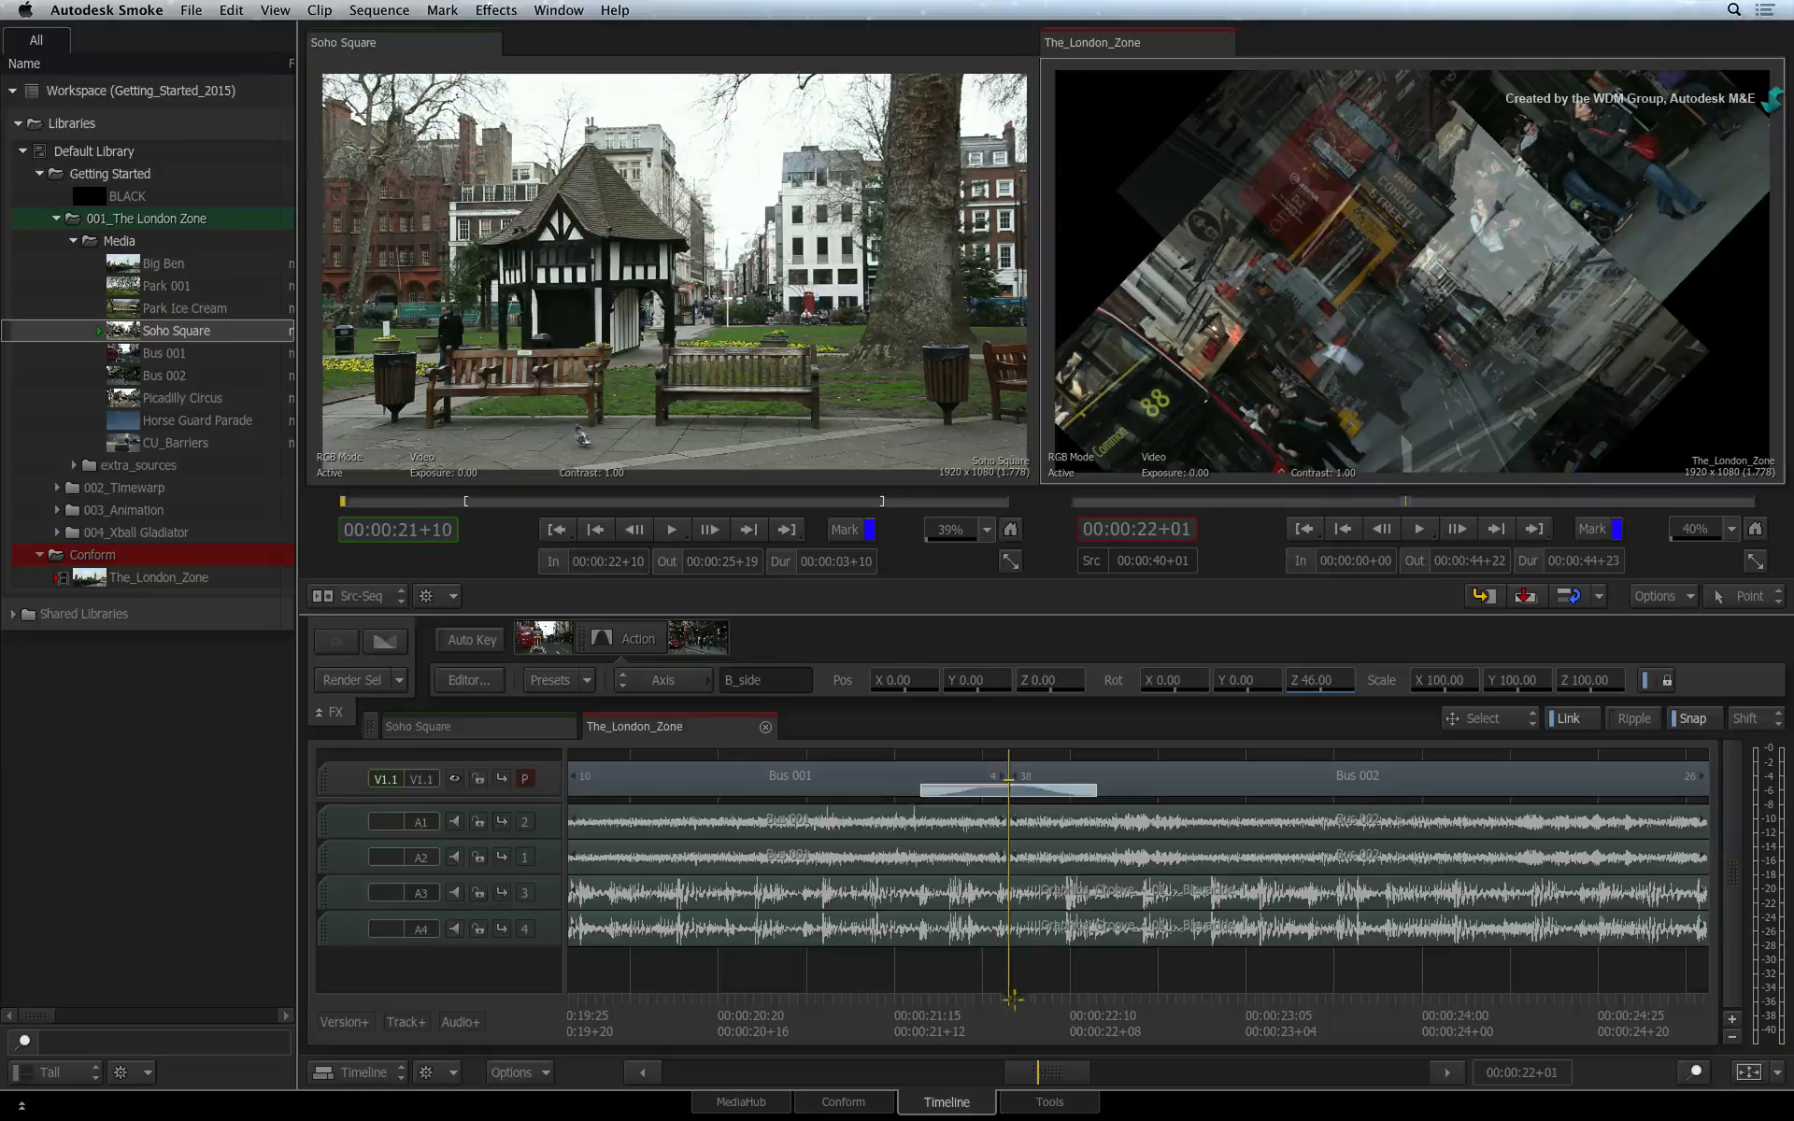
pyautogui.moveTo(1007, 997)
pyautogui.mouseDown()
pyautogui.moveTo(976, 997)
pyautogui.moveTo(1026, 997)
pyautogui.mouseUp()
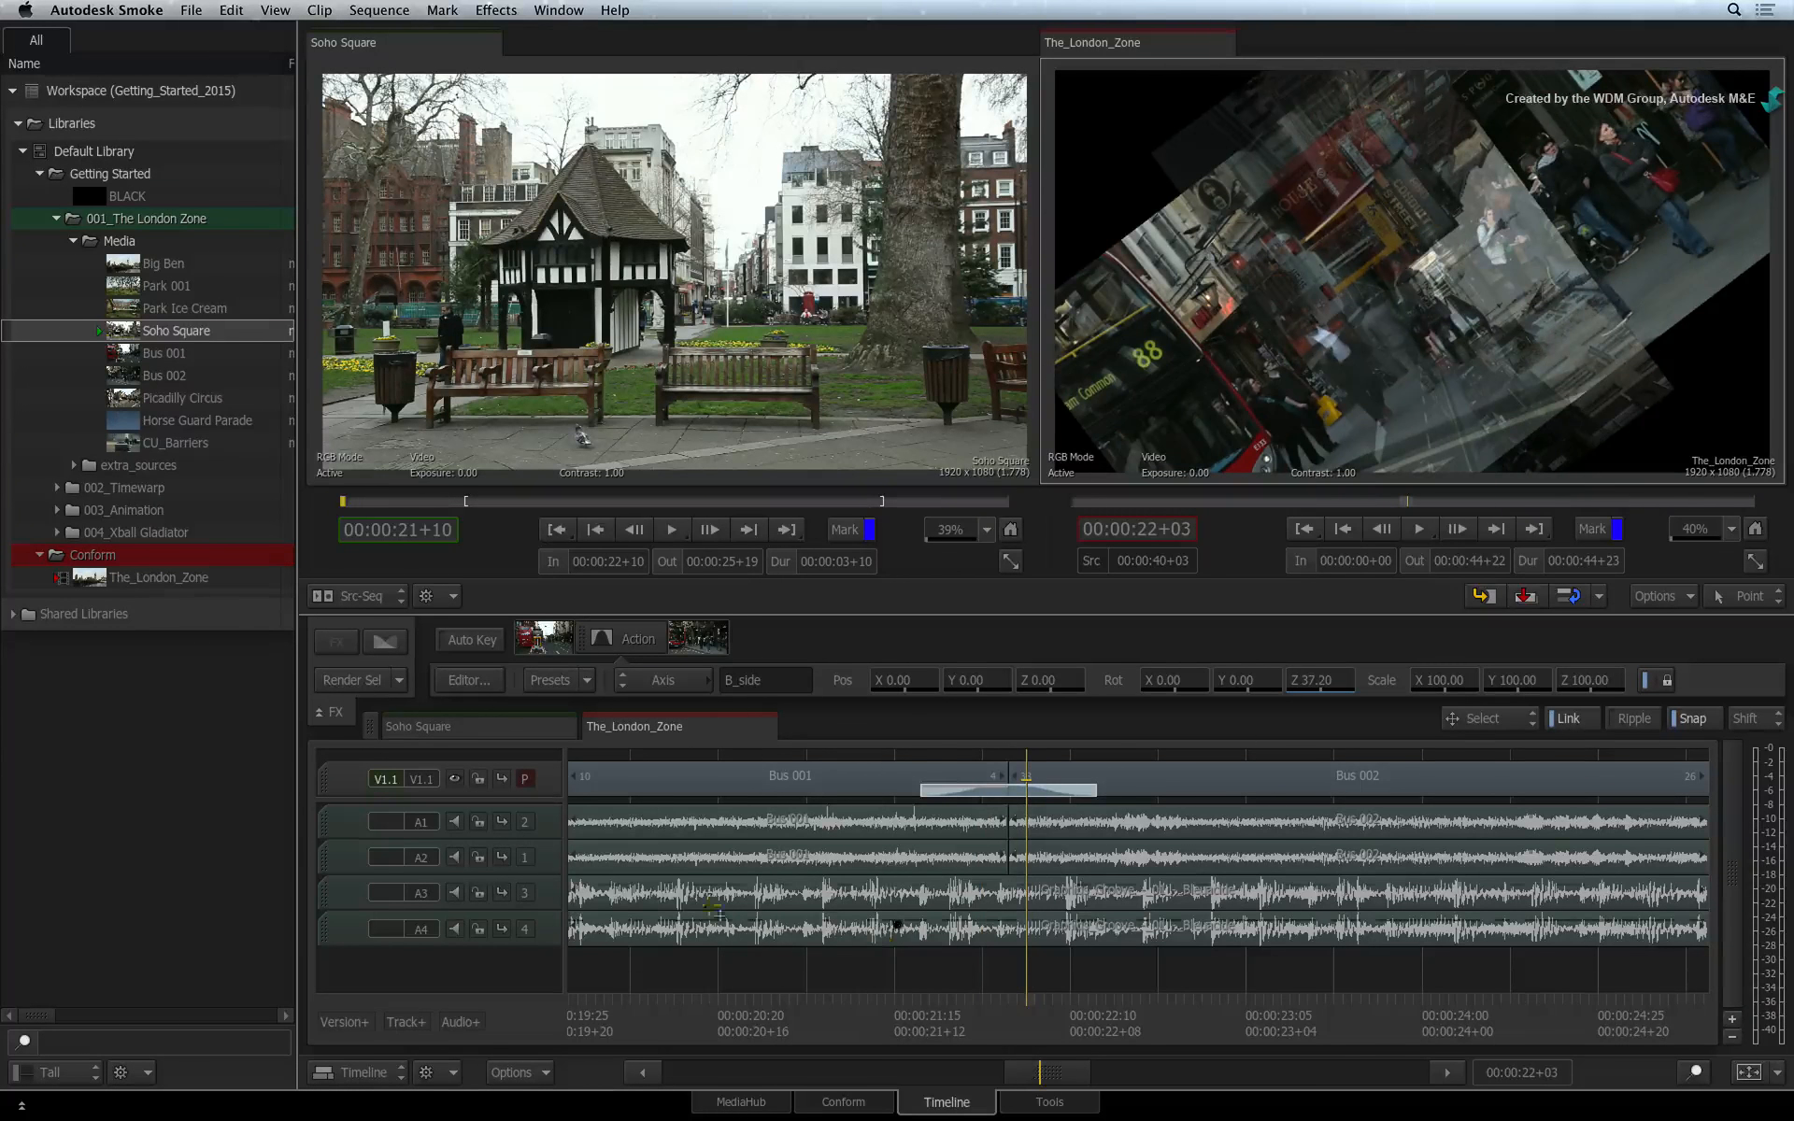
# Step: Browse the Action transition presets in the MISC and PUSH folders and leave the preset browser without loading one
pyautogui.click(529, 681)
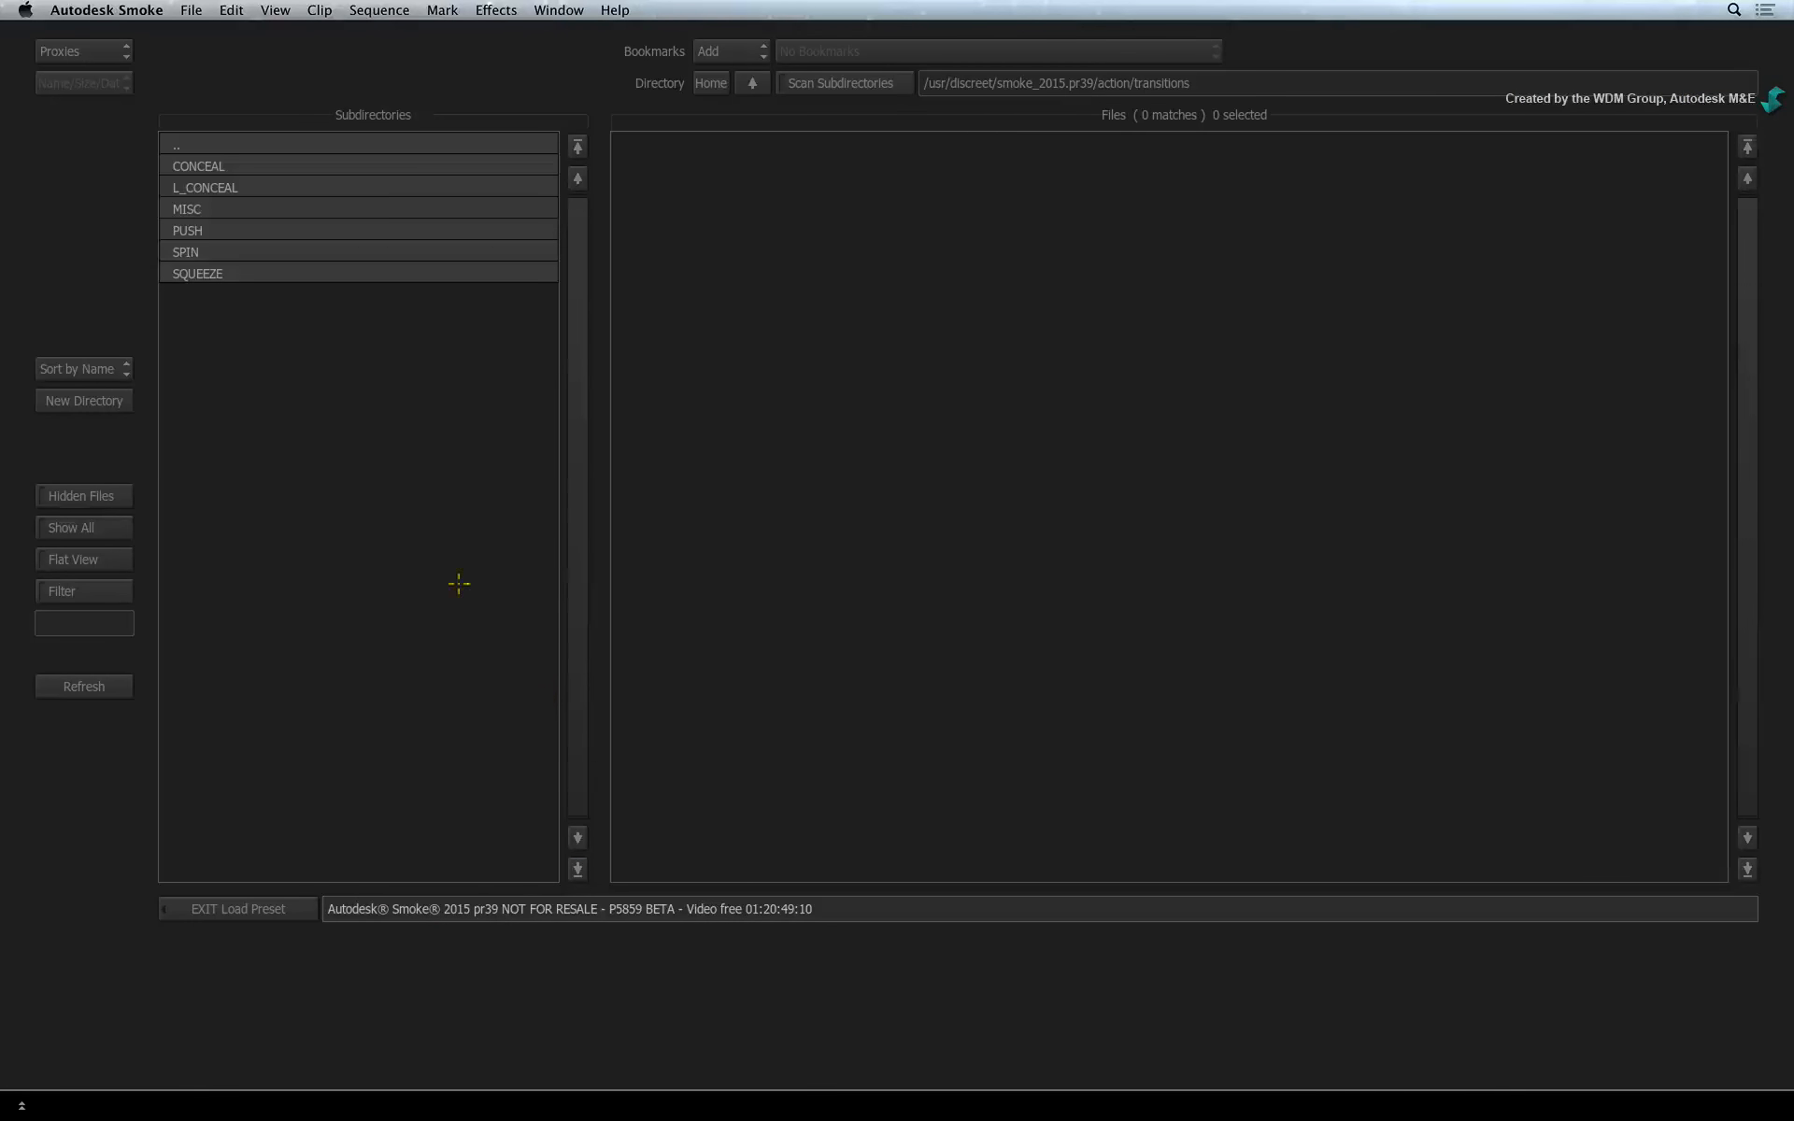
pyautogui.click(228, 209)
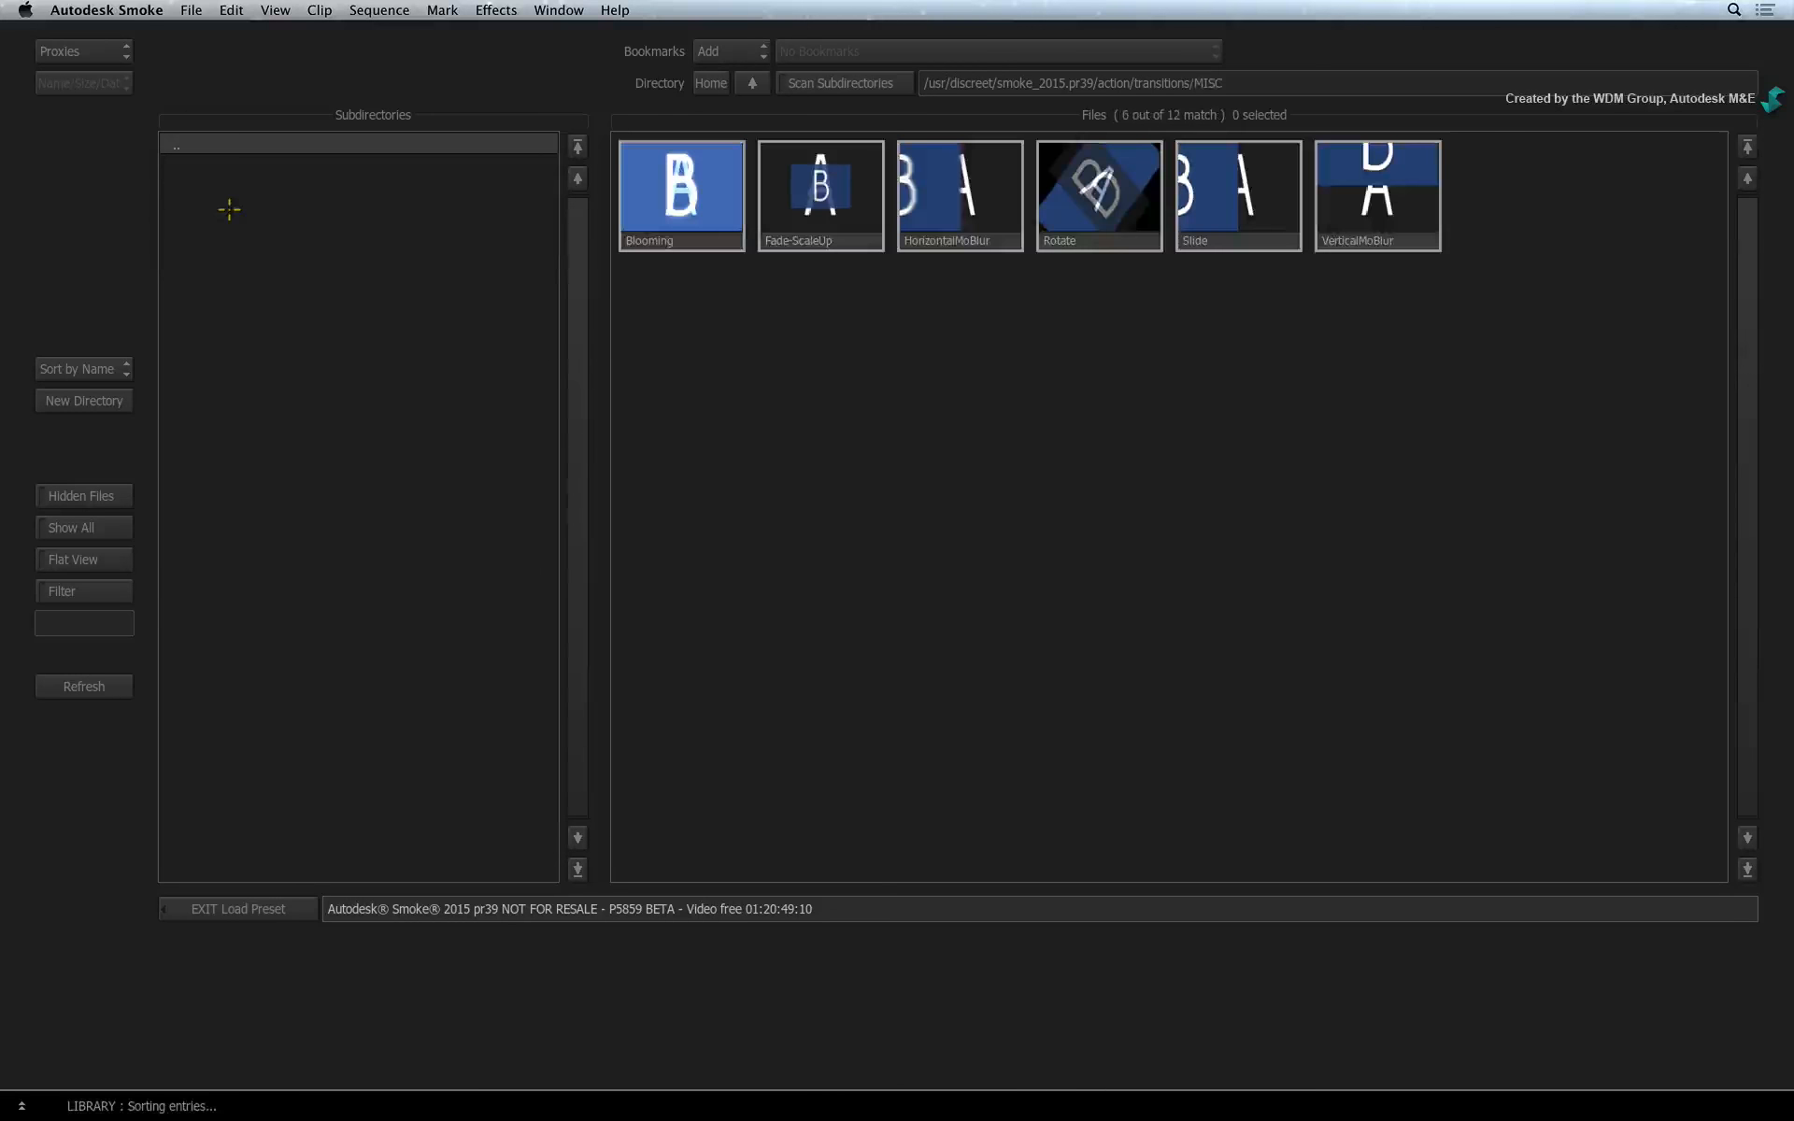
pyautogui.click(240, 150)
pyautogui.click(240, 222)
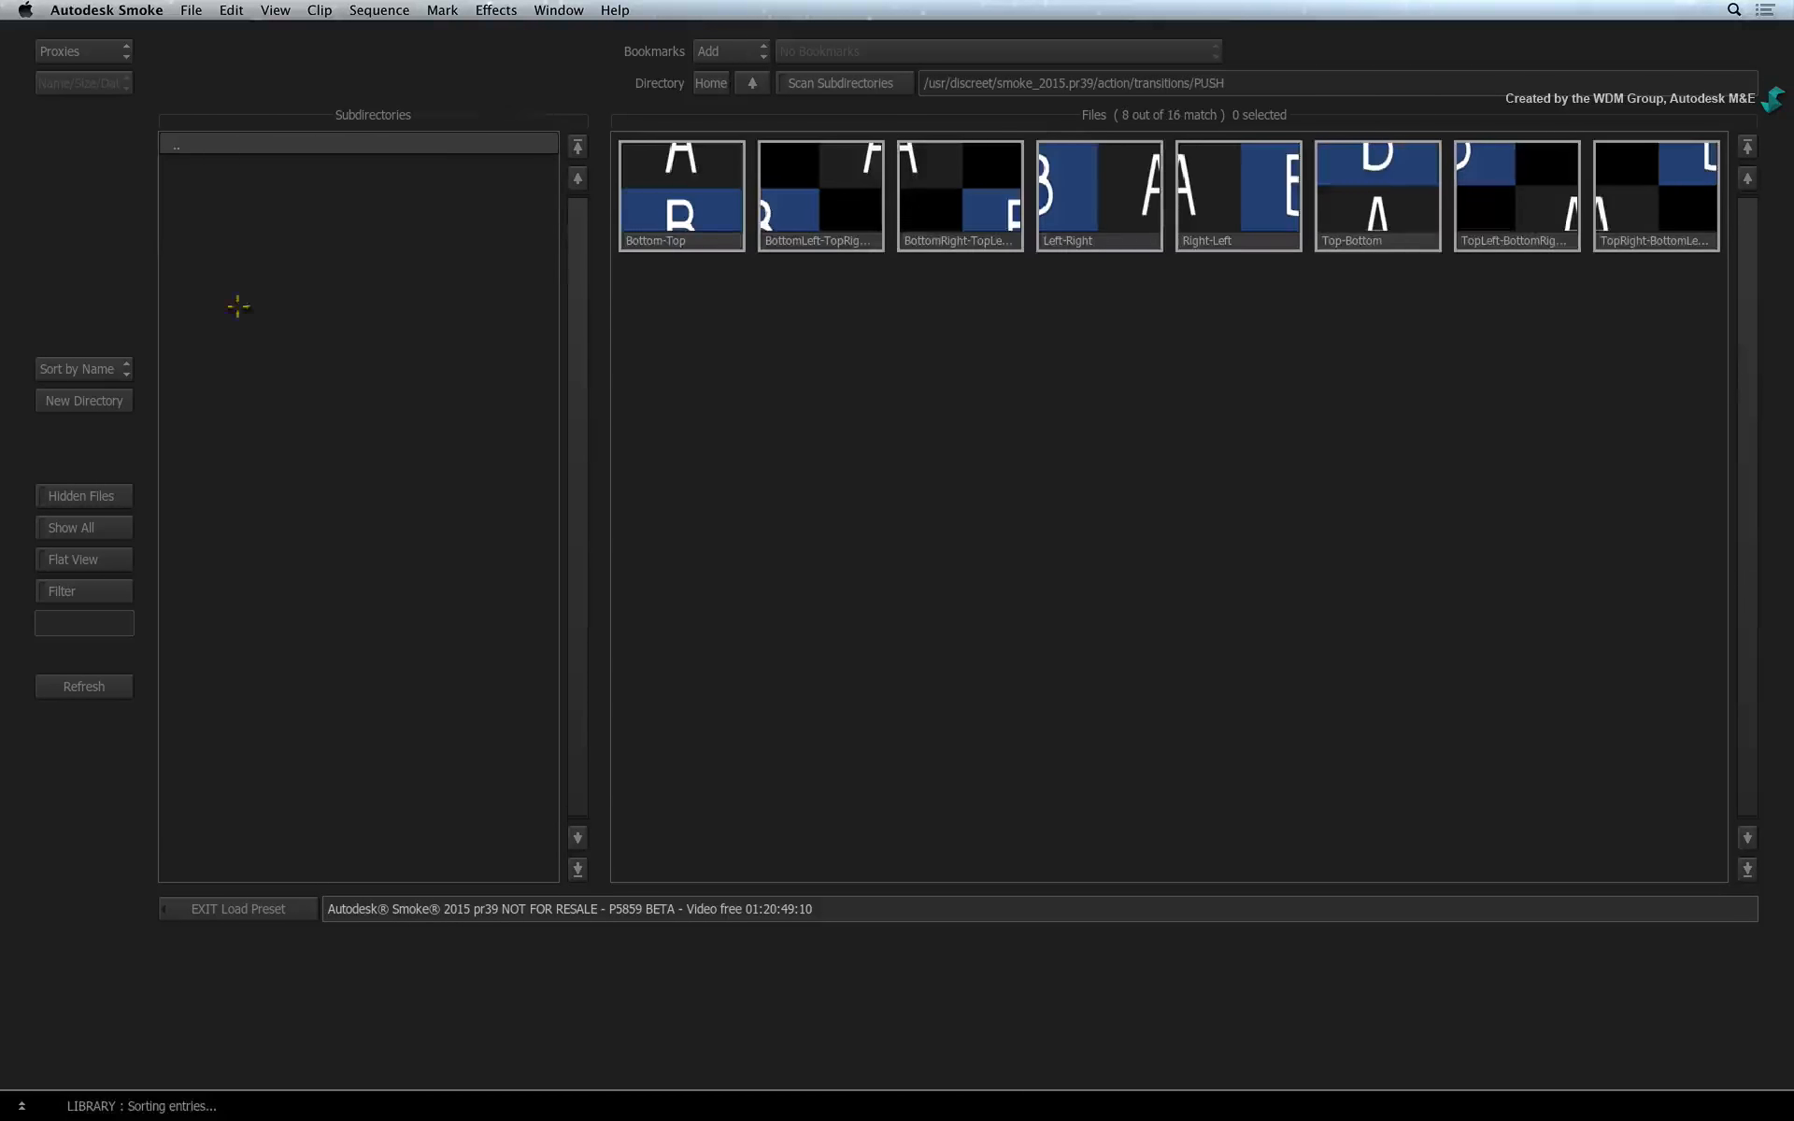
pyautogui.click(219, 909)
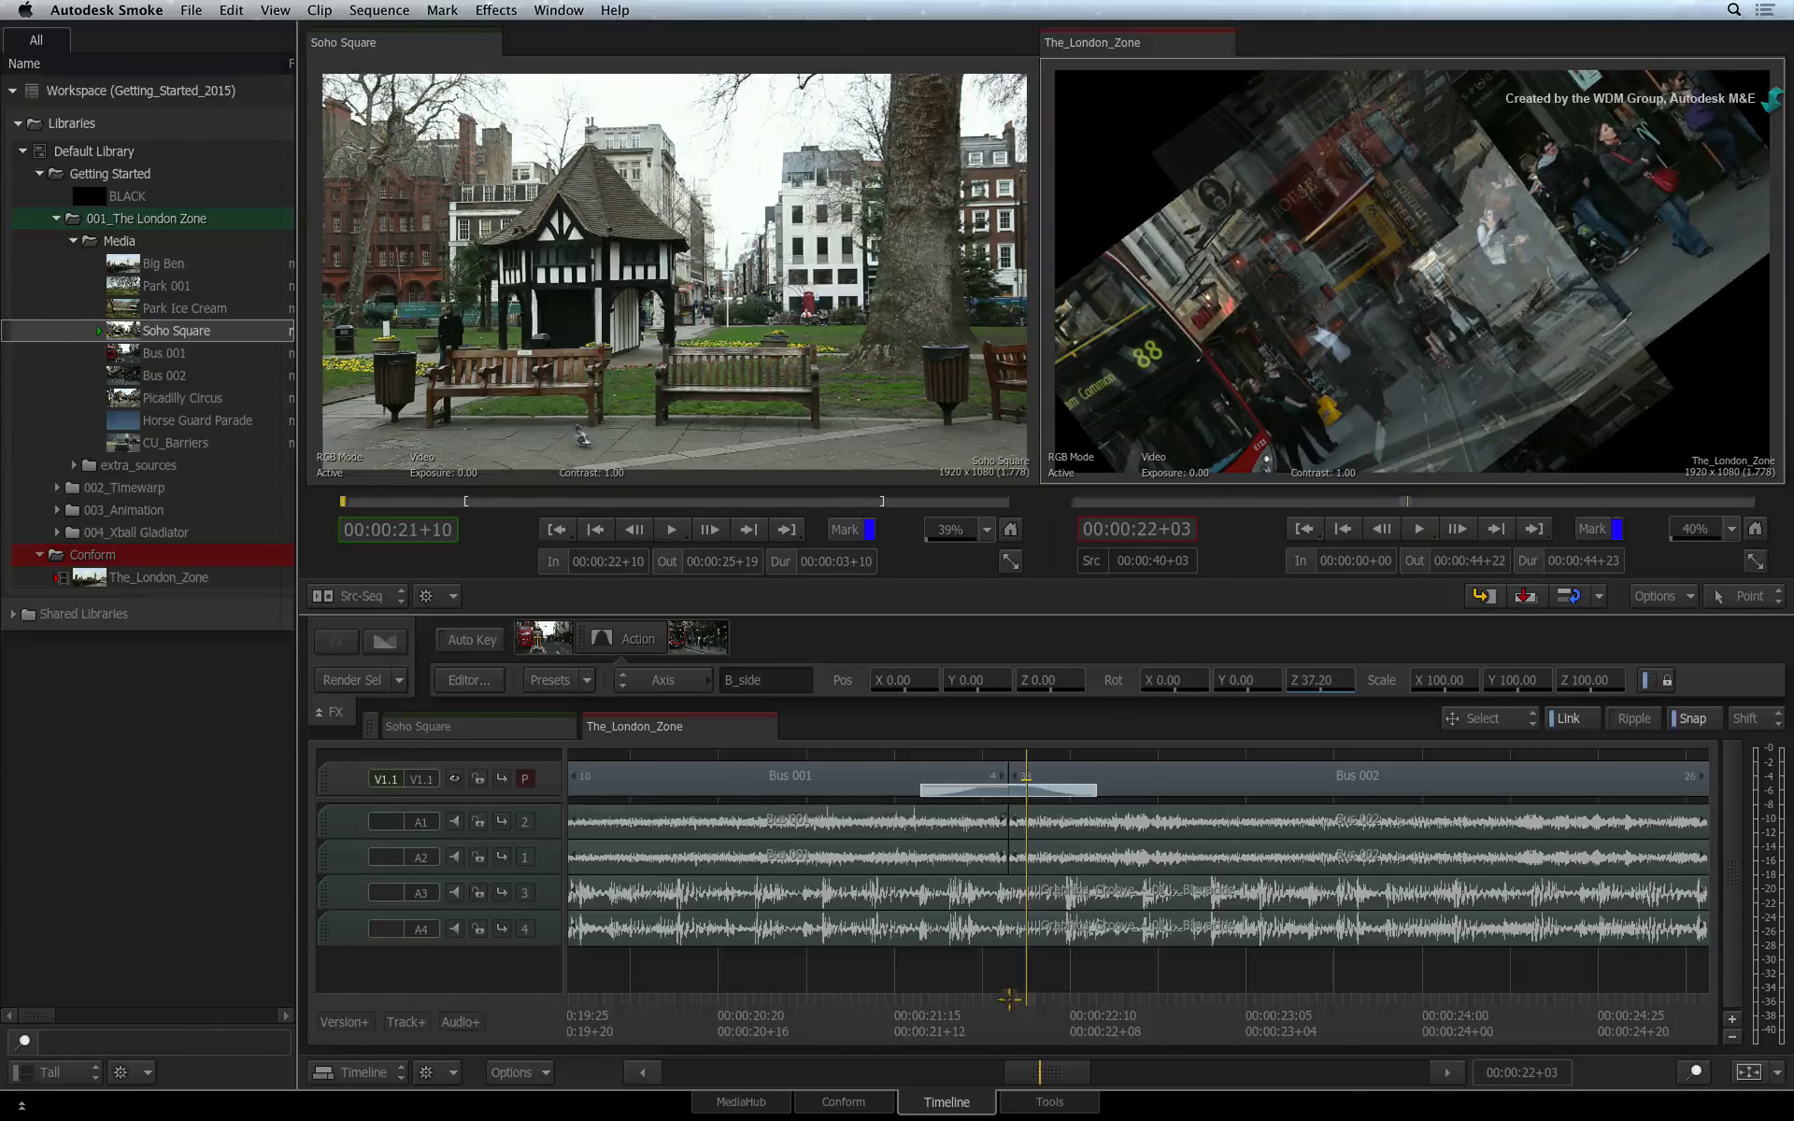
# Step: Preview the rotating Action transition by scrubbing it on the timeline and in its full editor
pyautogui.moveTo(1001, 1005)
pyautogui.mouseDown()
pyautogui.moveTo(967, 1005)
pyautogui.moveTo(1018, 1005)
pyautogui.mouseUp()
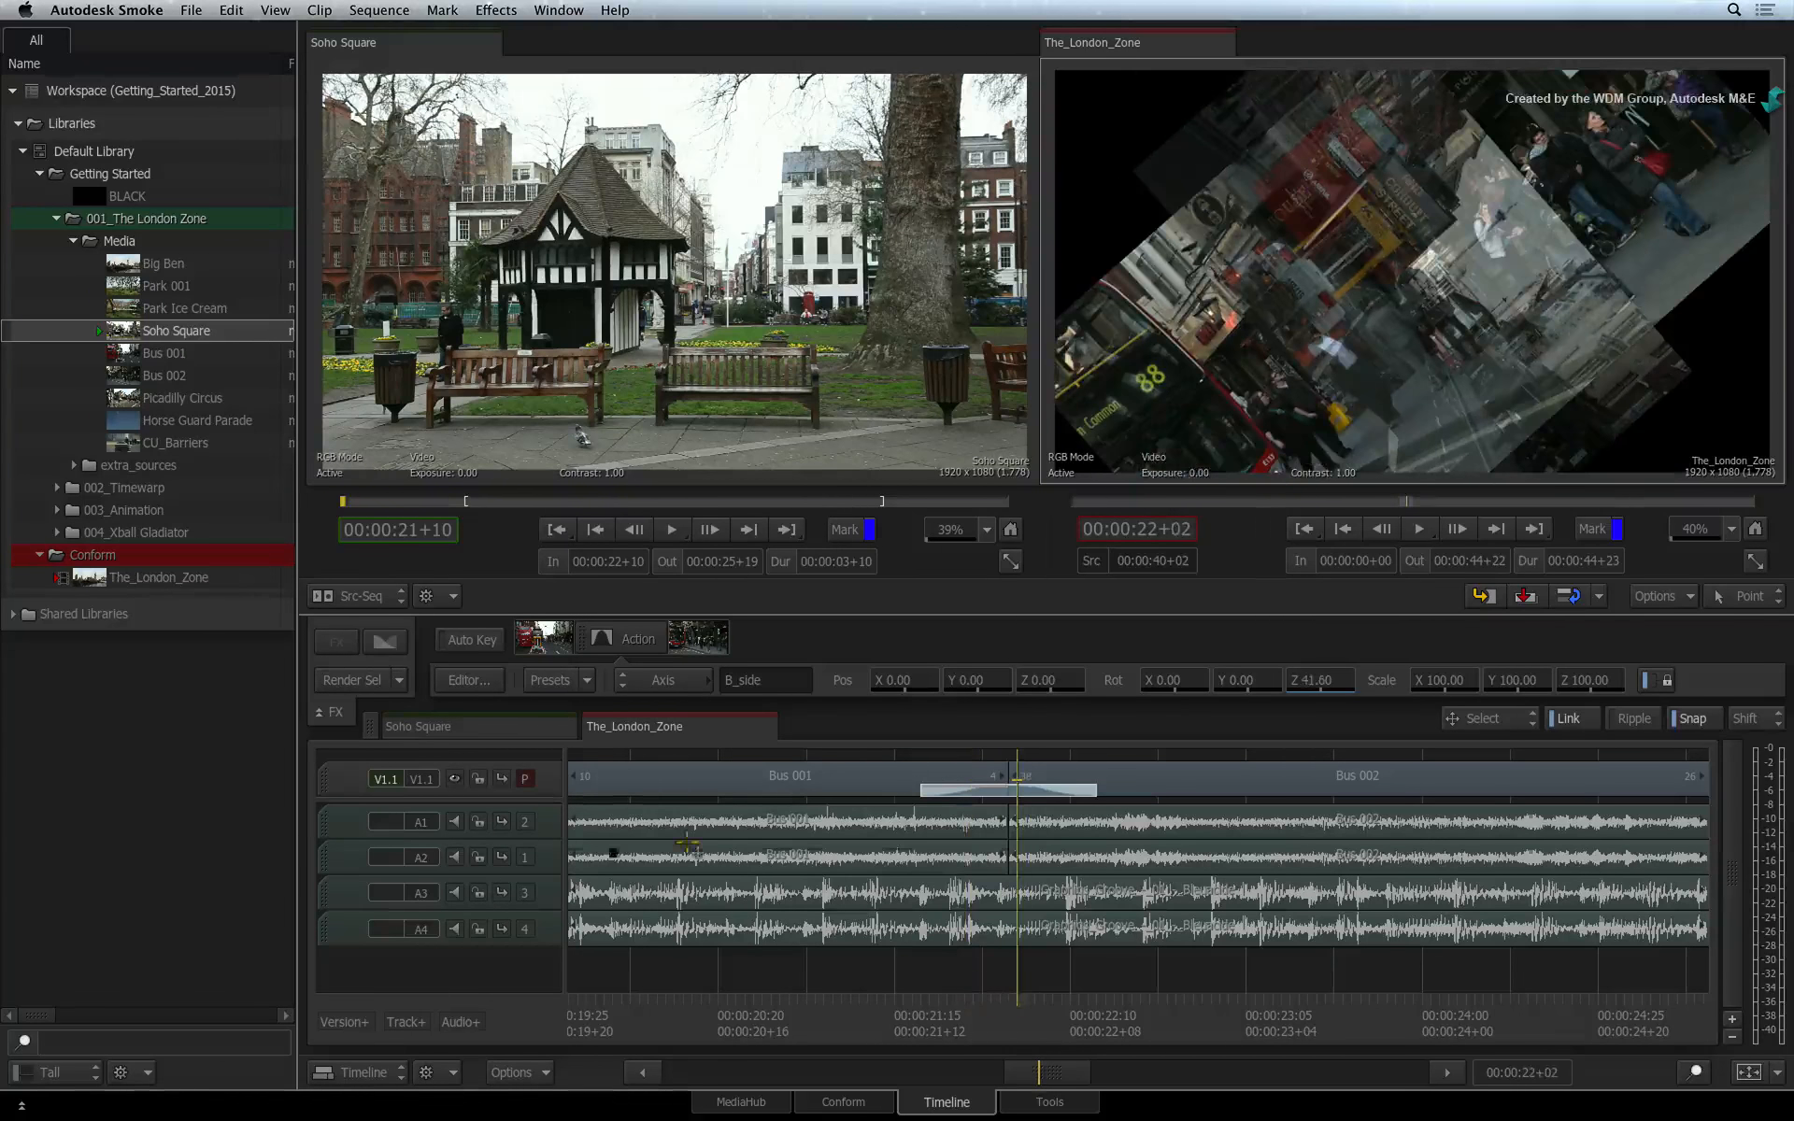
pyautogui.click(469, 681)
pyautogui.moveTo(798, 848); pyautogui.dragTo(652, 852)
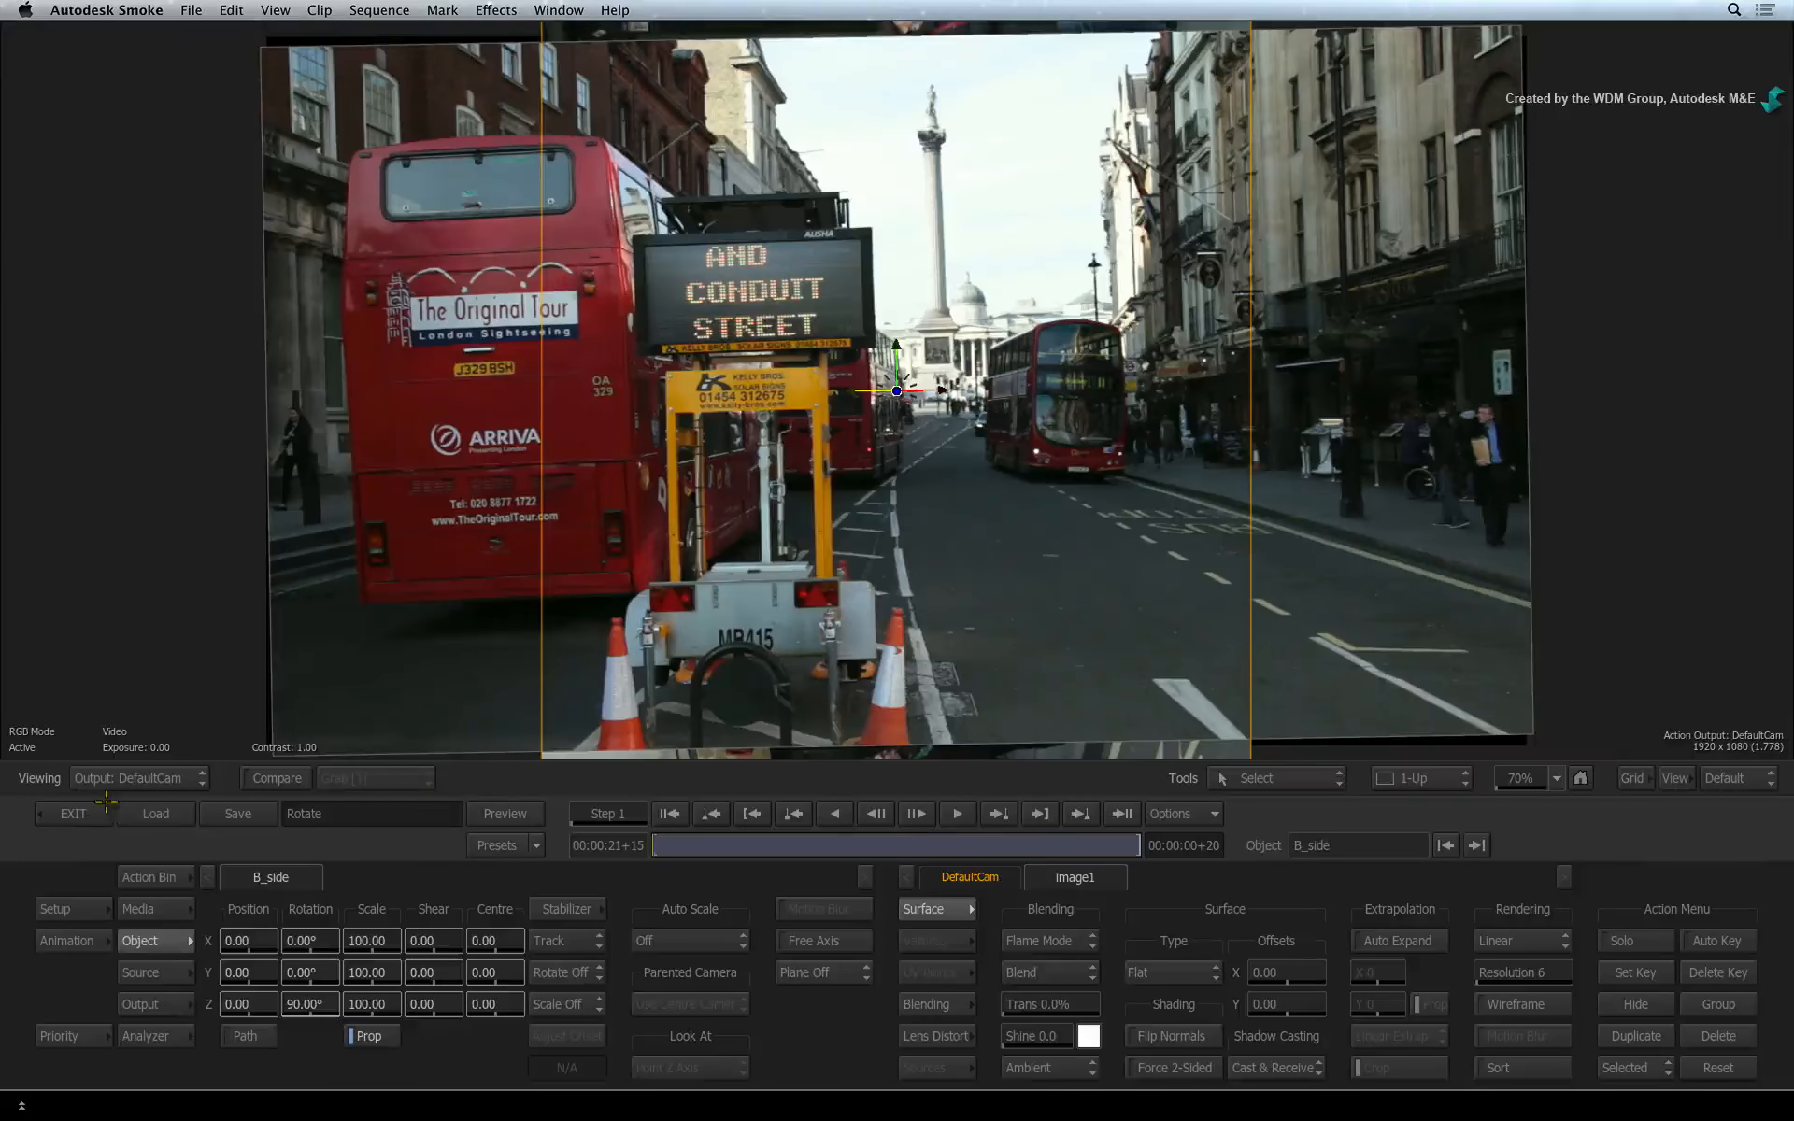
pyautogui.click(73, 813)
pyautogui.moveTo(925, 991); pyautogui.dragTo(1123, 963)
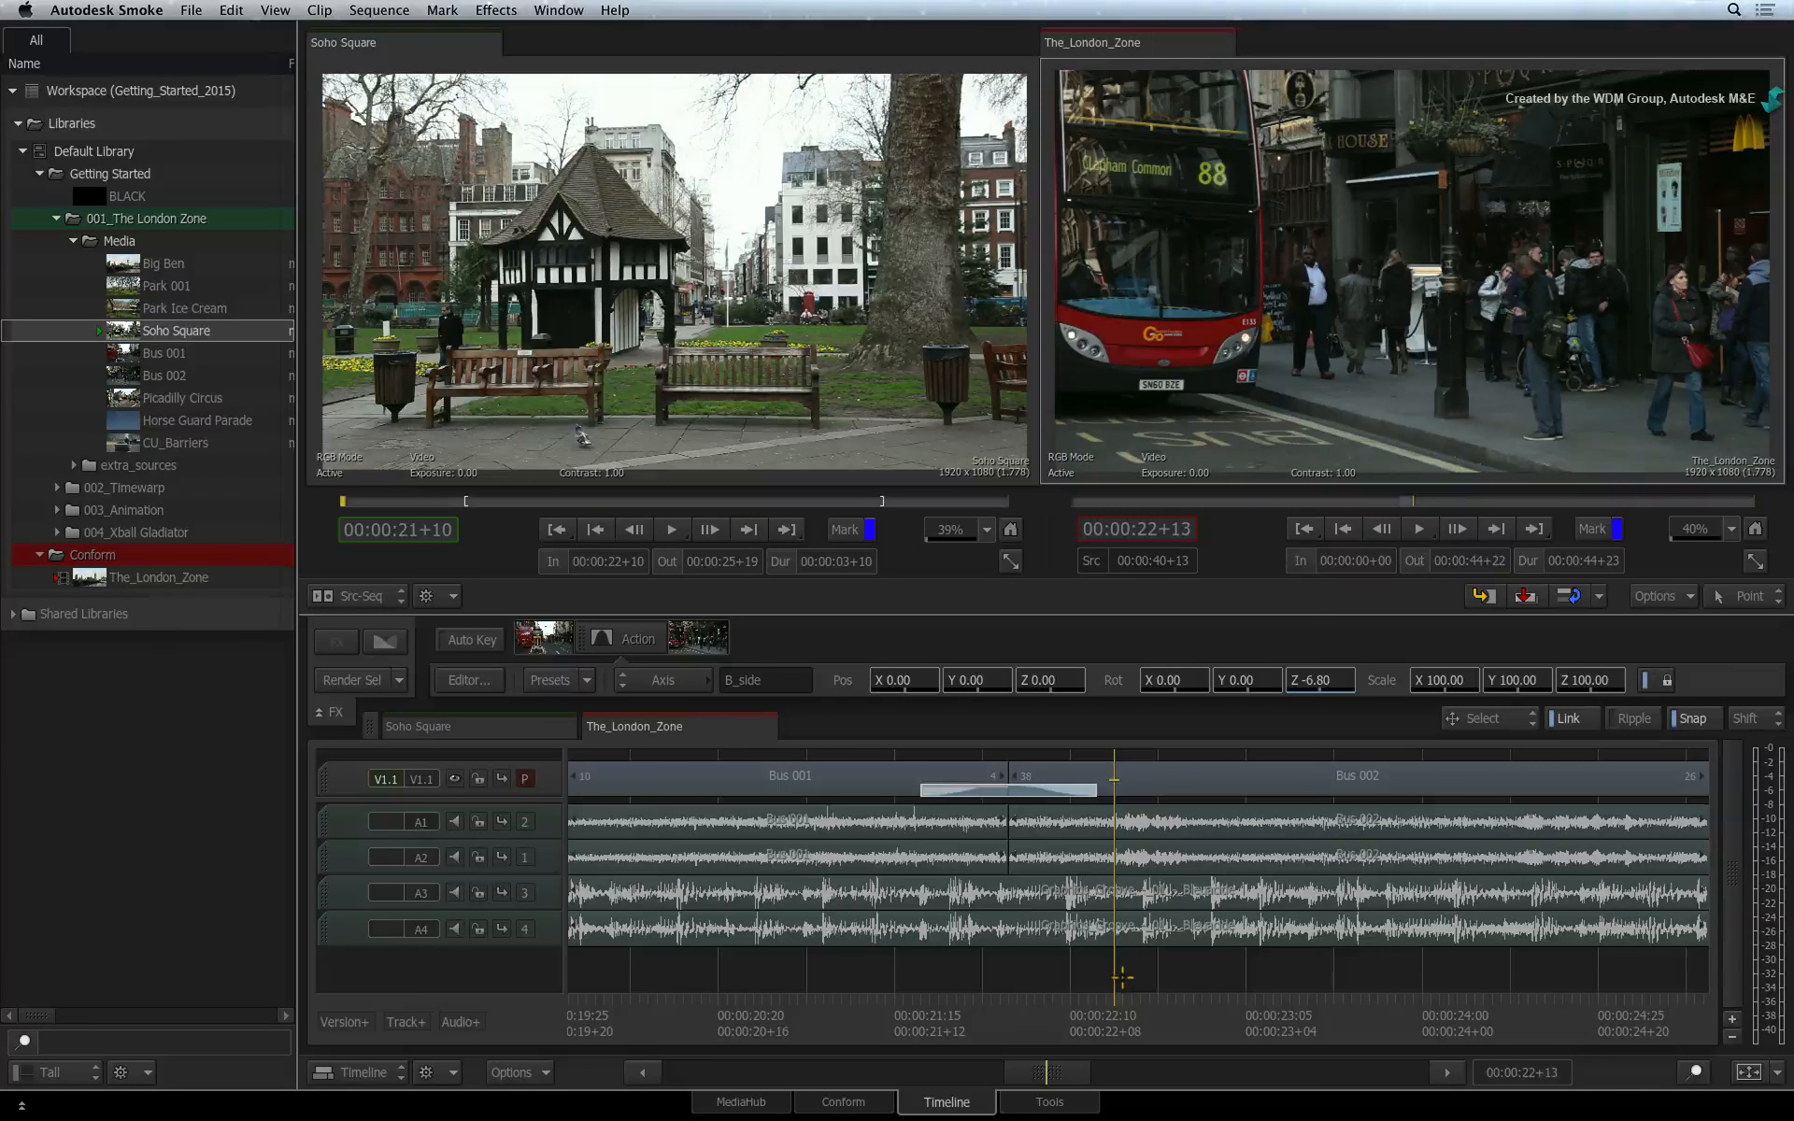